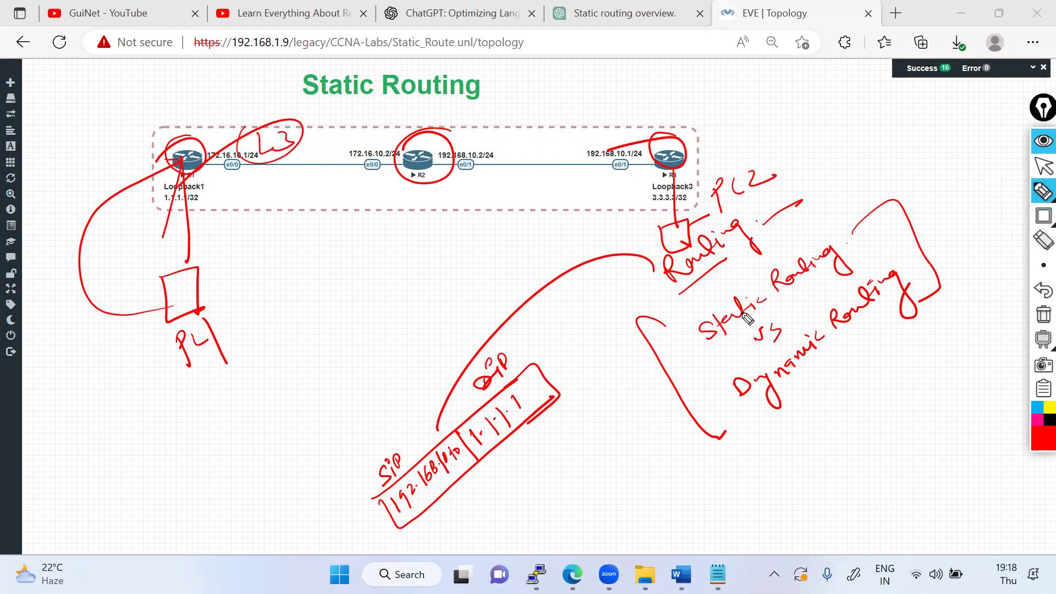
Step: Outline the handwritten "Static Routing" note and clear all ink annotations from the topology
mouse_move(683, 322)
left_mouse_down()
mouse_move(700, 366)
mouse_move(688, 326)
mouse_move(849, 213)
mouse_move(831, 294)
mouse_move(676, 388)
left_mouse_up()
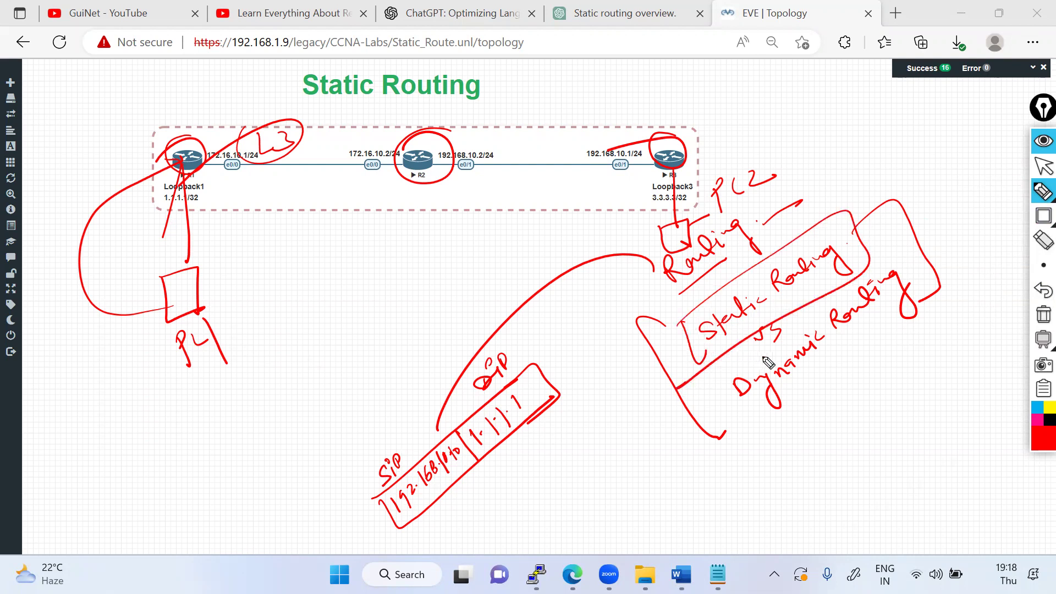
left_click(1043, 314)
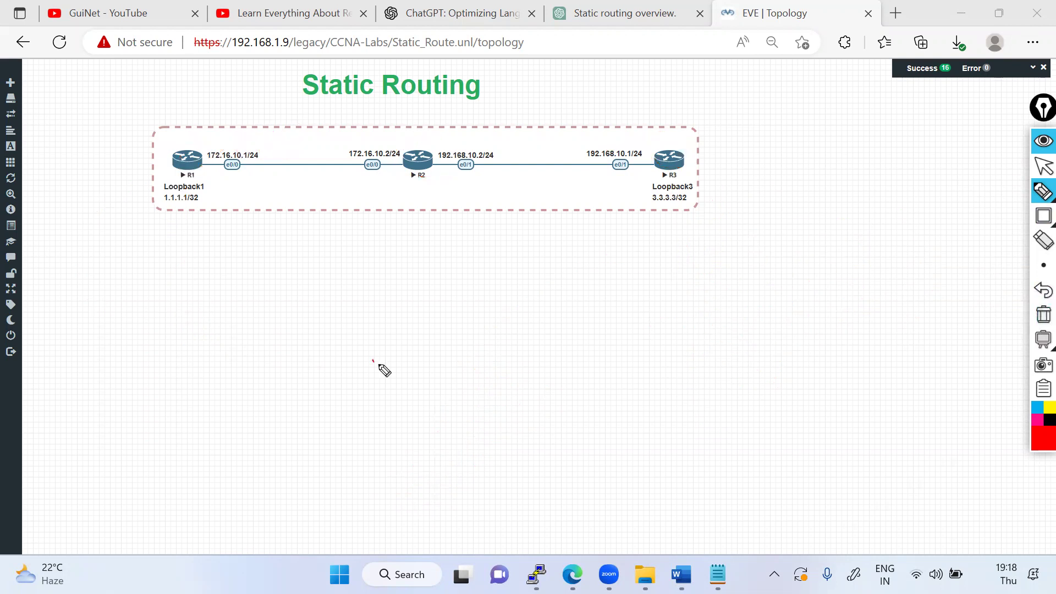
Step: Handwrite "Travel" and "New Delhi" below the topology, each followed by an arrow, with "Airport" as the destination
mouse_move(379, 365)
left_mouse_down()
mouse_move(468, 359)
mouse_move(508, 341)
mouse_move(479, 372)
mouse_move(504, 342)
left_mouse_up()
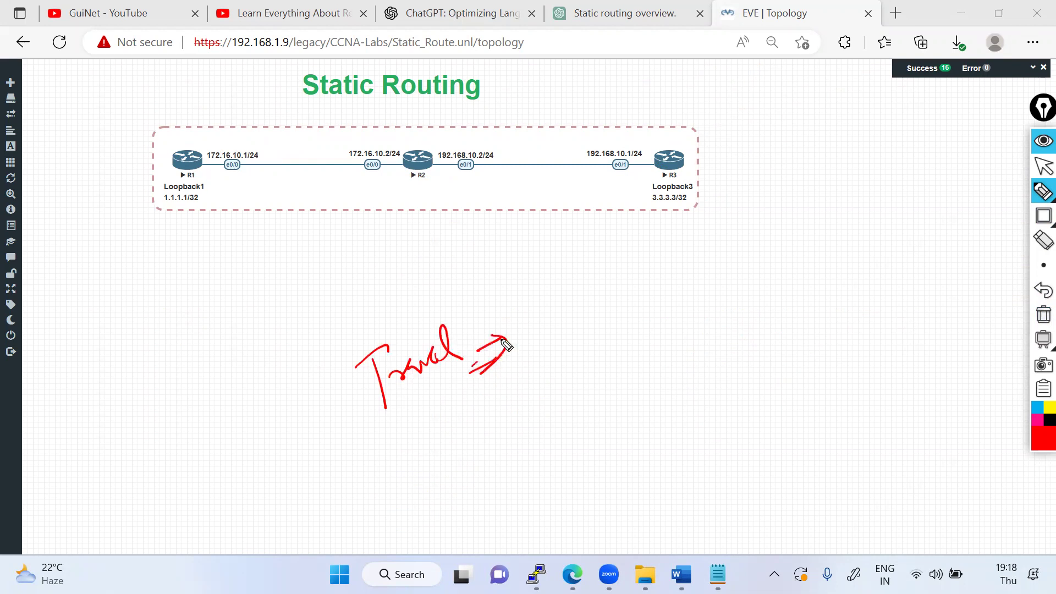
mouse_move(469, 436)
left_mouse_down()
mouse_move(527, 393)
mouse_move(555, 392)
left_mouse_up()
left_click(502, 400)
mouse_move(387, 468)
left_mouse_down()
mouse_move(413, 465)
mouse_move(422, 446)
mouse_move(436, 453)
mouse_move(446, 435)
left_mouse_up()
mouse_move(566, 379)
left_mouse_down()
mouse_move(601, 363)
mouse_move(589, 398)
left_mouse_up()
mouse_move(664, 346)
left_mouse_down()
mouse_move(664, 321)
mouse_move(686, 347)
left_mouse_up()
mouse_move(672, 337)
left_mouse_down()
mouse_move(696, 337)
mouse_move(762, 282)
mouse_move(767, 300)
left_mouse_up()
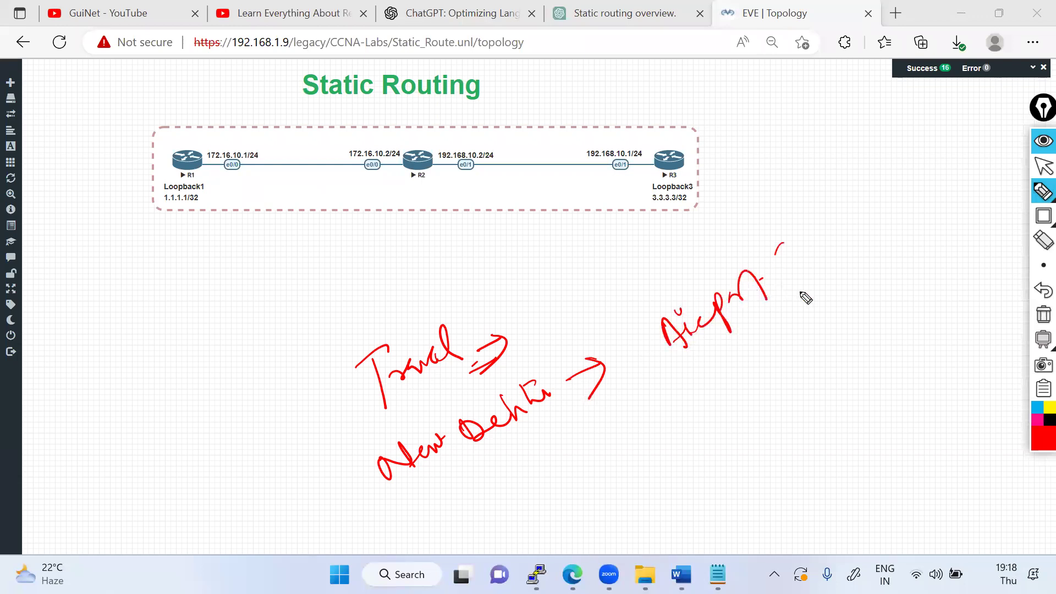
Step: Add "(IGI)" in handwriting after "Airport", erasing and rewriting the badly drawn letters
mouse_move(792, 244)
left_mouse_down()
mouse_move(812, 283)
mouse_move(821, 254)
mouse_move(848, 265)
mouse_move(795, 272)
left_mouse_up()
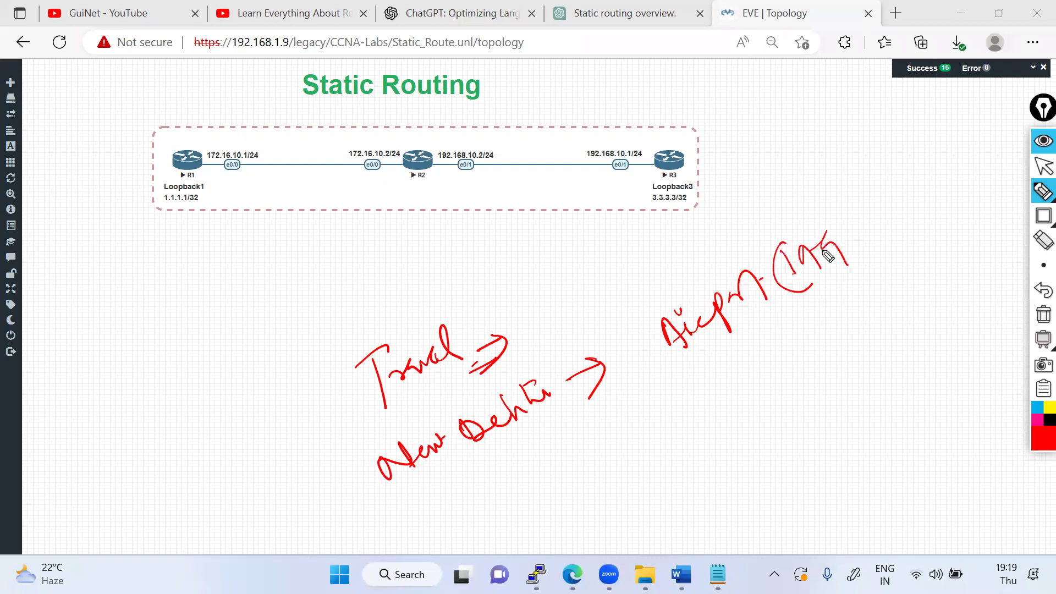
left_click(1043, 240)
mouse_move(850, 245)
left_mouse_down()
mouse_move(809, 265)
mouse_move(784, 261)
mouse_move(808, 273)
mouse_move(832, 260)
mouse_move(842, 231)
mouse_move(862, 273)
mouse_move(853, 228)
left_mouse_up()
left_click(1043, 191)
left_click_drag(842, 265, 857, 257)
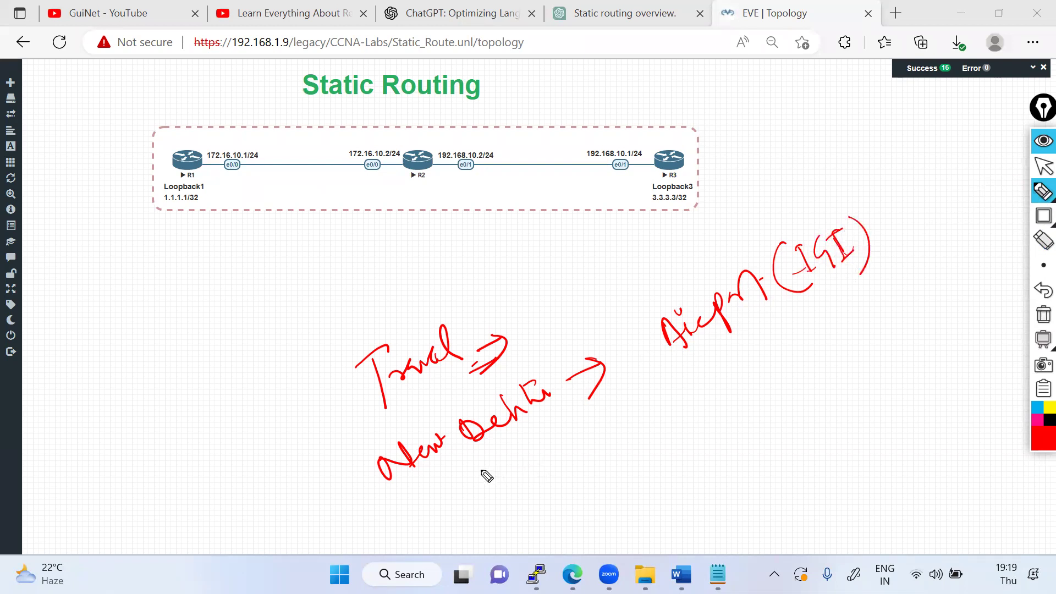
Step: Handwrite "Railway Station" under "New Delhi", underline "(IGI)", and add arrows leading to "Exit" and "Toll"
mouse_move(461, 469)
left_mouse_down()
mouse_move(491, 483)
mouse_move(503, 448)
mouse_move(526, 470)
mouse_move(533, 454)
mouse_move(562, 444)
mouse_move(591, 482)
mouse_move(585, 438)
left_mouse_up()
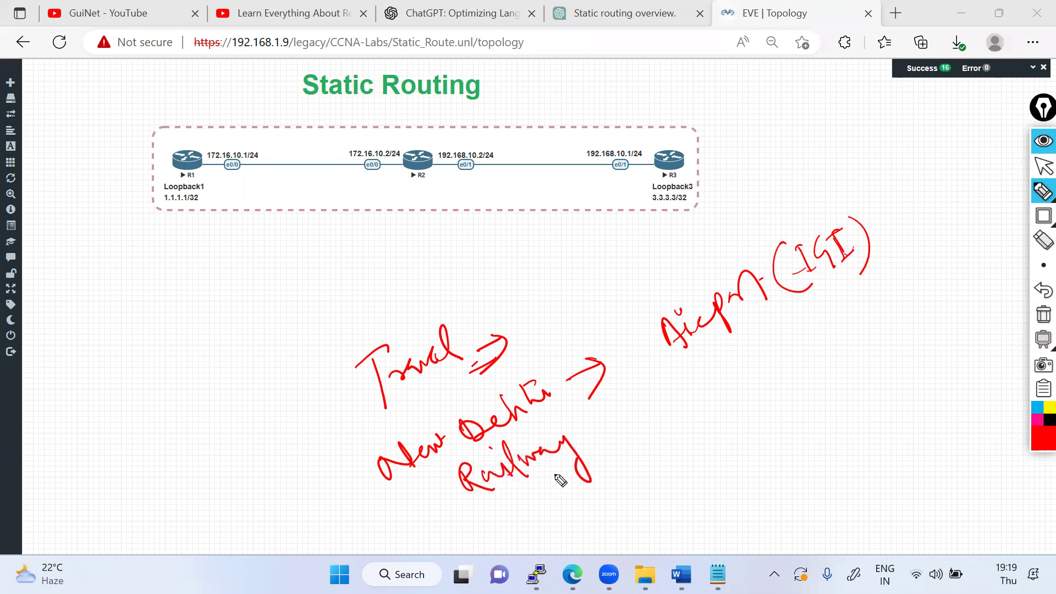
mouse_move(533, 480)
left_mouse_down()
mouse_move(553, 498)
mouse_move(602, 468)
mouse_move(589, 497)
left_mouse_up()
left_click_drag(817, 307, 895, 256)
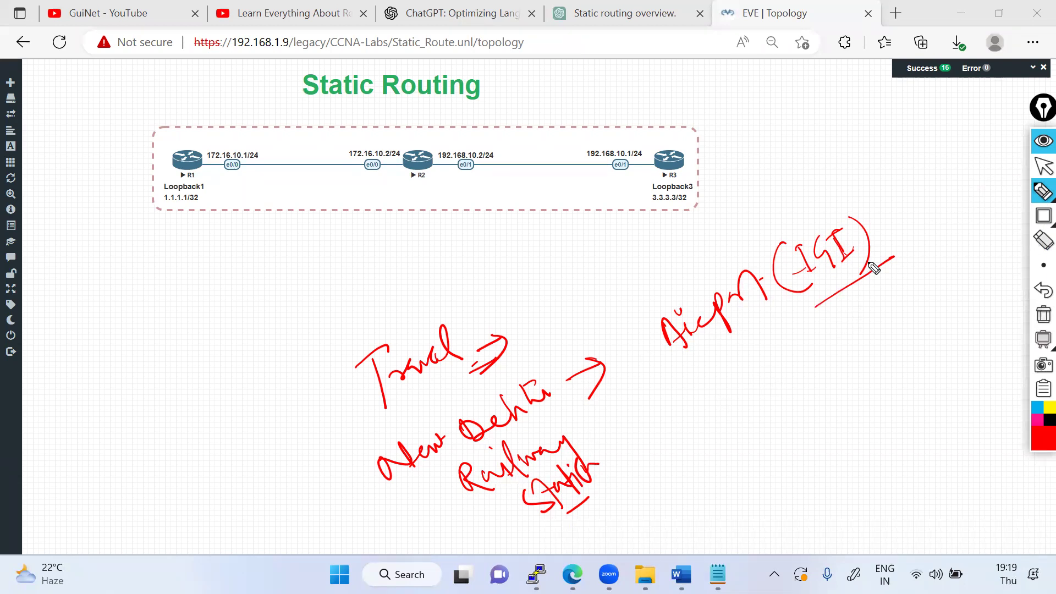
mouse_move(588, 448)
left_mouse_down()
mouse_move(617, 427)
mouse_move(632, 477)
mouse_move(654, 474)
mouse_move(647, 482)
mouse_move(656, 461)
mouse_move(656, 472)
mouse_move(663, 462)
mouse_move(672, 472)
mouse_move(706, 462)
mouse_move(689, 466)
mouse_move(718, 485)
mouse_move(717, 474)
mouse_move(726, 499)
mouse_move(764, 475)
left_mouse_up()
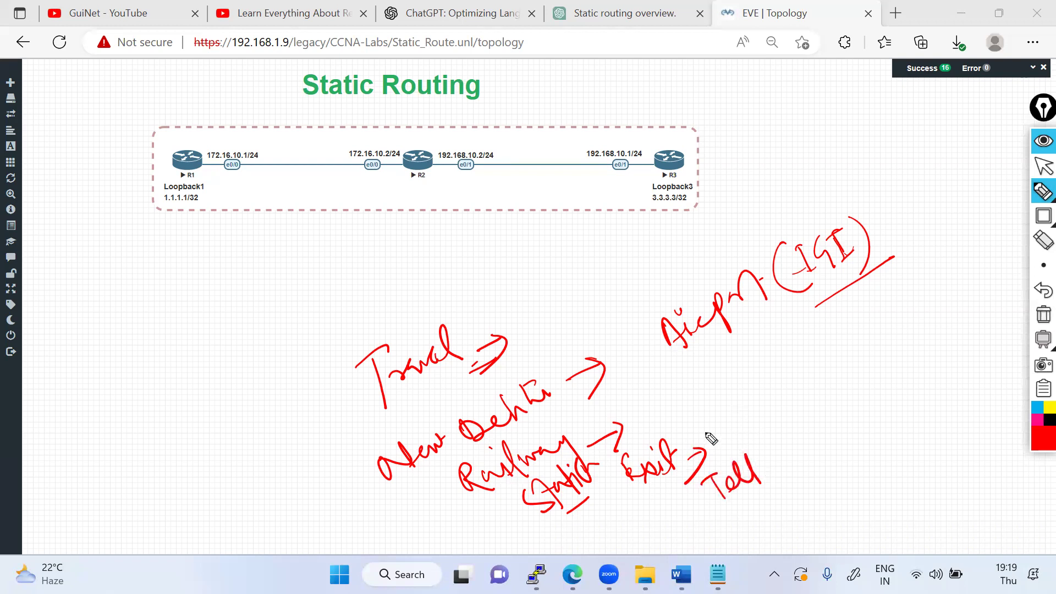
Step: Draw an arrow from "Exit" to a first junction circle with short branch roads around it
mouse_move(704, 434)
left_mouse_down()
mouse_move(754, 406)
mouse_move(746, 423)
left_mouse_up()
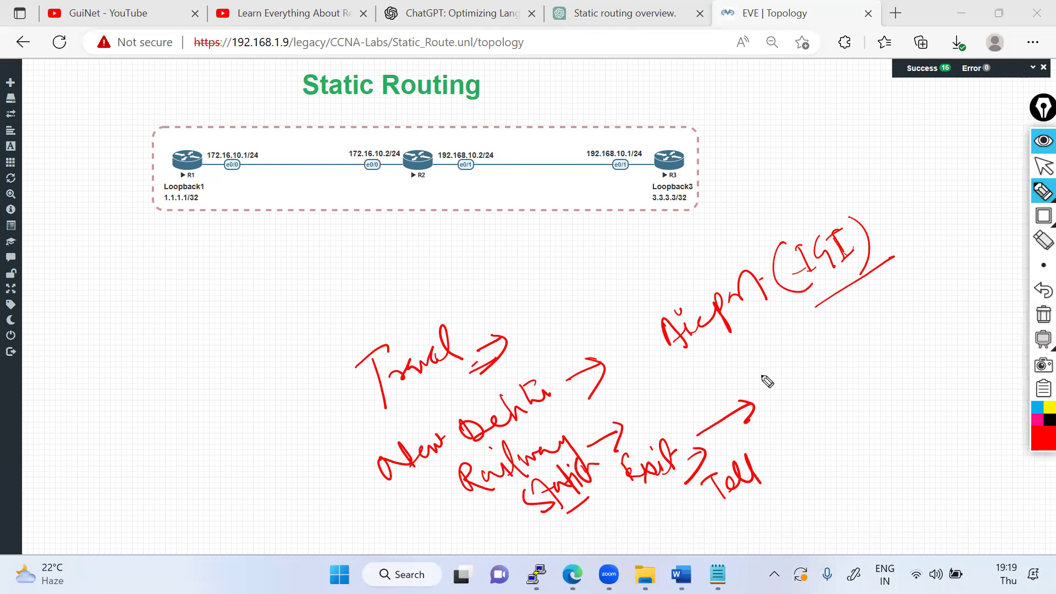
mouse_move(762, 377)
left_mouse_down()
mouse_move(770, 424)
mouse_move(756, 385)
mouse_move(773, 406)
left_mouse_up()
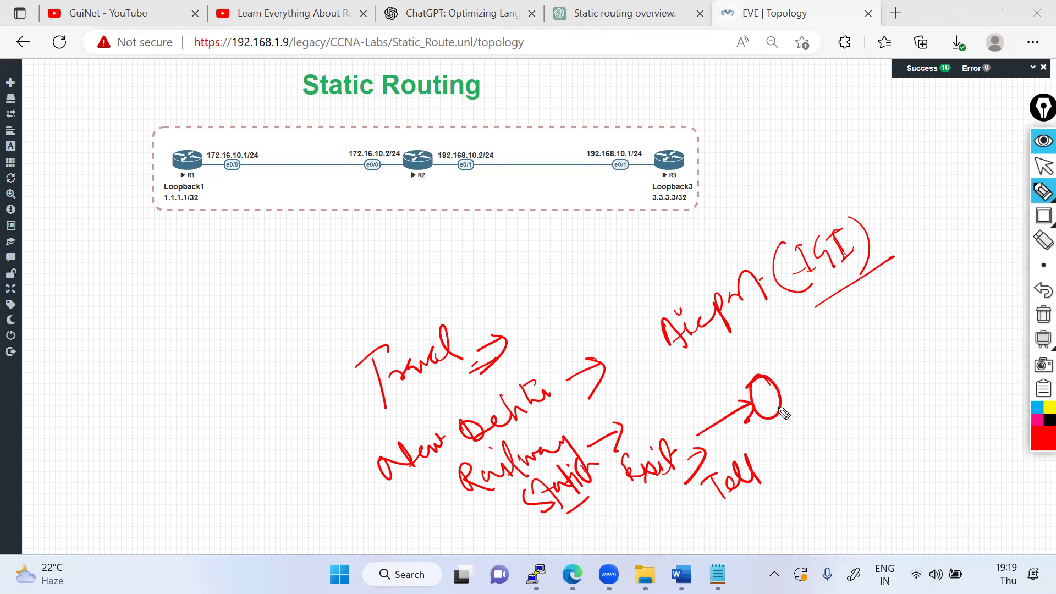
mouse_move(681, 444)
left_mouse_down()
mouse_move(774, 394)
mouse_move(785, 438)
left_mouse_up()
left_click_drag(780, 388, 804, 372)
left_click_drag(743, 354, 759, 379)
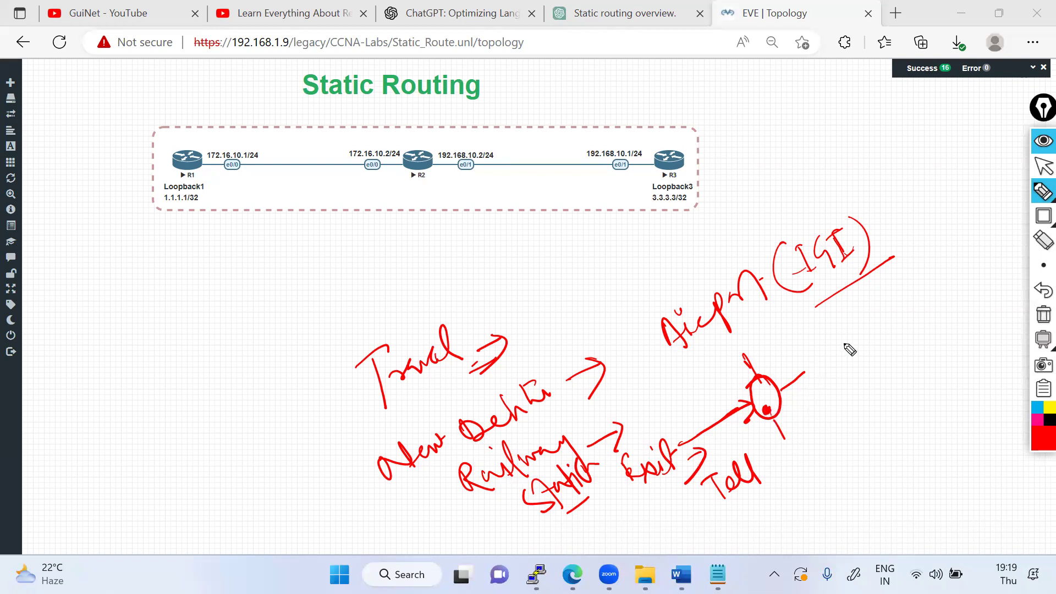
Step: Draw a second junction circle connected to the first, with branch lines leaving it
mouse_move(868, 319)
left_mouse_down()
mouse_move(835, 351)
mouse_move(888, 360)
mouse_move(864, 301)
left_mouse_up()
left_click_drag(804, 373, 837, 351)
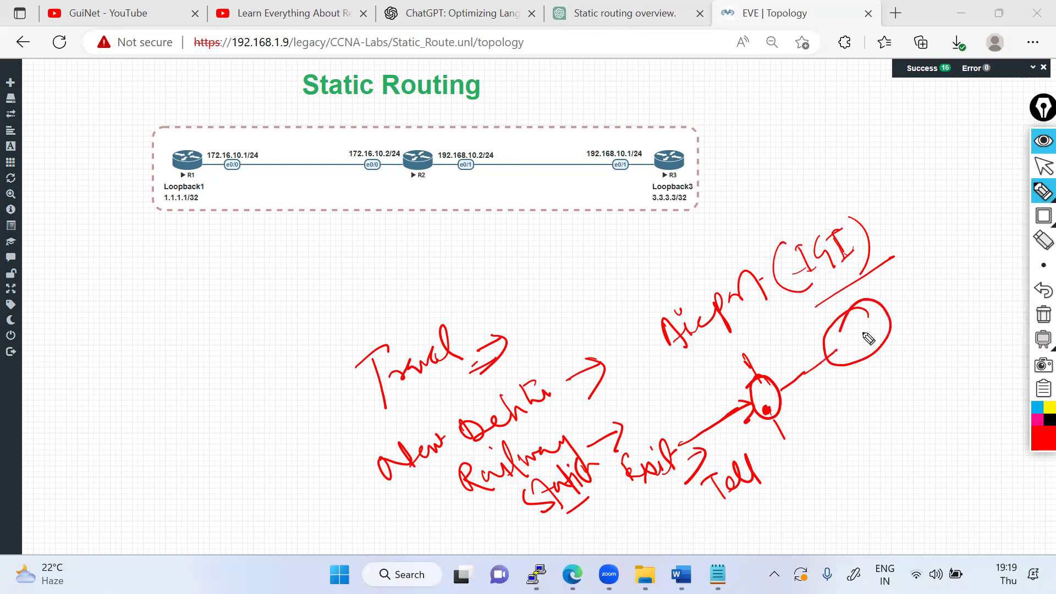
left_click_drag(884, 400, 869, 357)
left_click_drag(841, 324, 823, 293)
left_click_drag(887, 311, 930, 287)
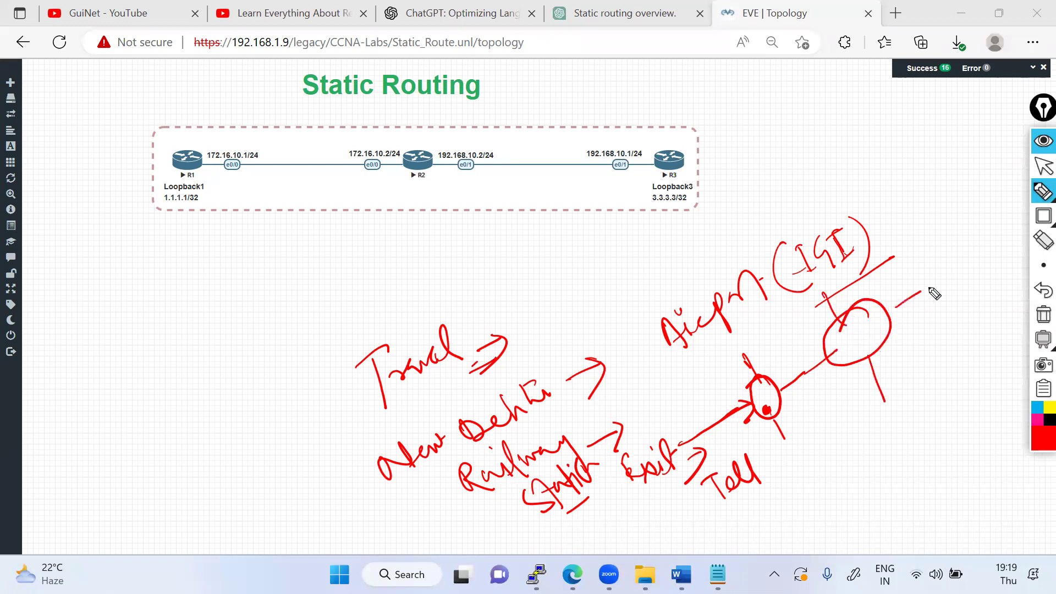
Step: Connect a third junction circle to the second one and draw branch lines on its sides
mouse_move(883, 314)
left_mouse_down()
mouse_move(912, 298)
mouse_move(917, 314)
mouse_move(967, 249)
mouse_move(928, 281)
left_mouse_up()
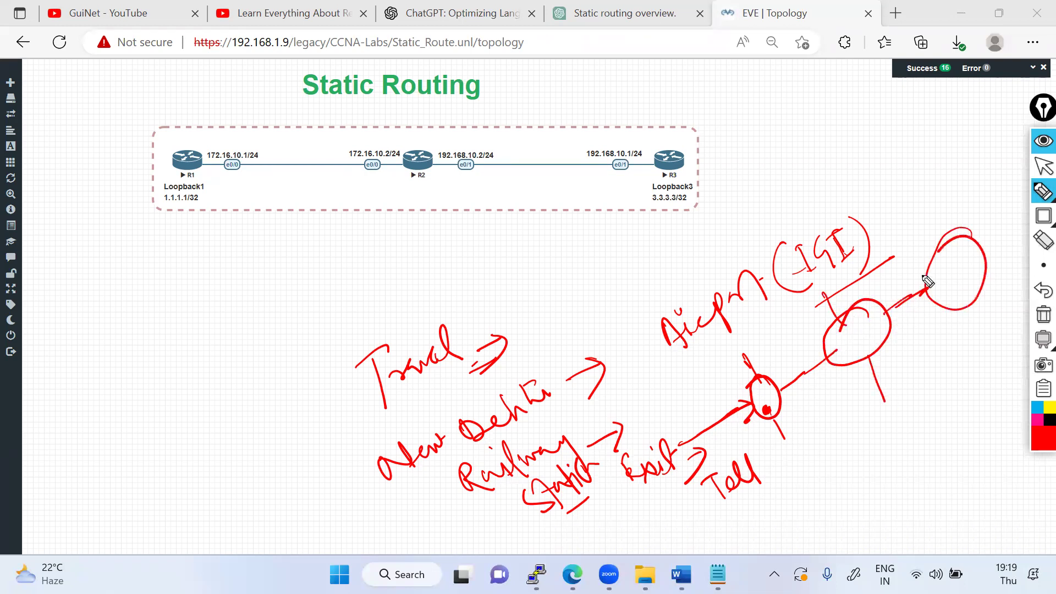
left_click_drag(960, 185, 974, 251)
left_click_drag(956, 207, 964, 206)
left_click_drag(967, 308, 987, 345)
left_click_drag(990, 256, 1017, 242)
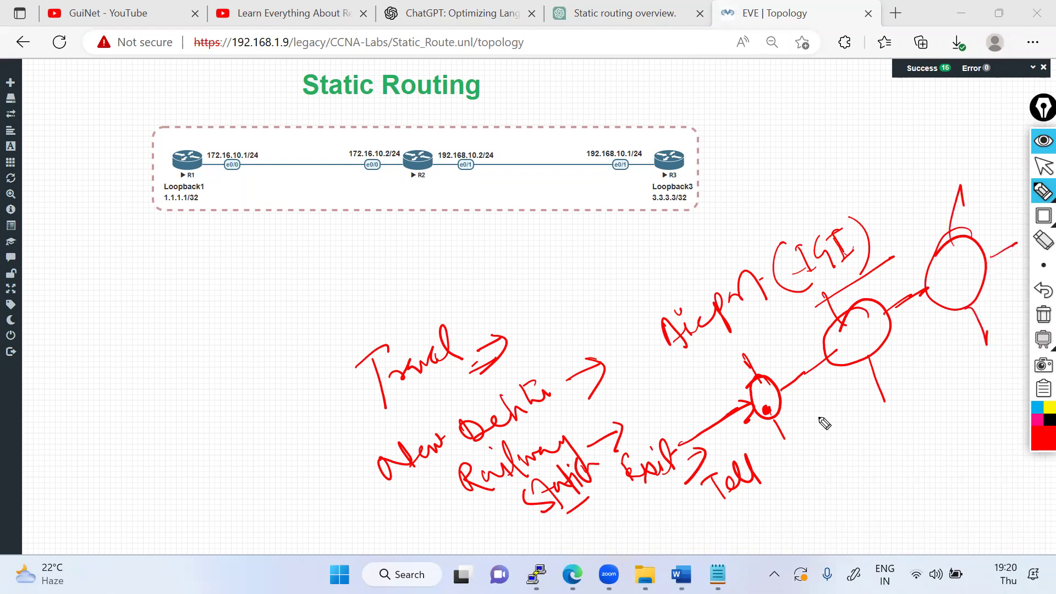
Step: Label the three junction circles R1, R2 and R3 in order along the route
left_click_drag(767, 385, 780, 411)
left_click_drag(845, 343, 876, 368)
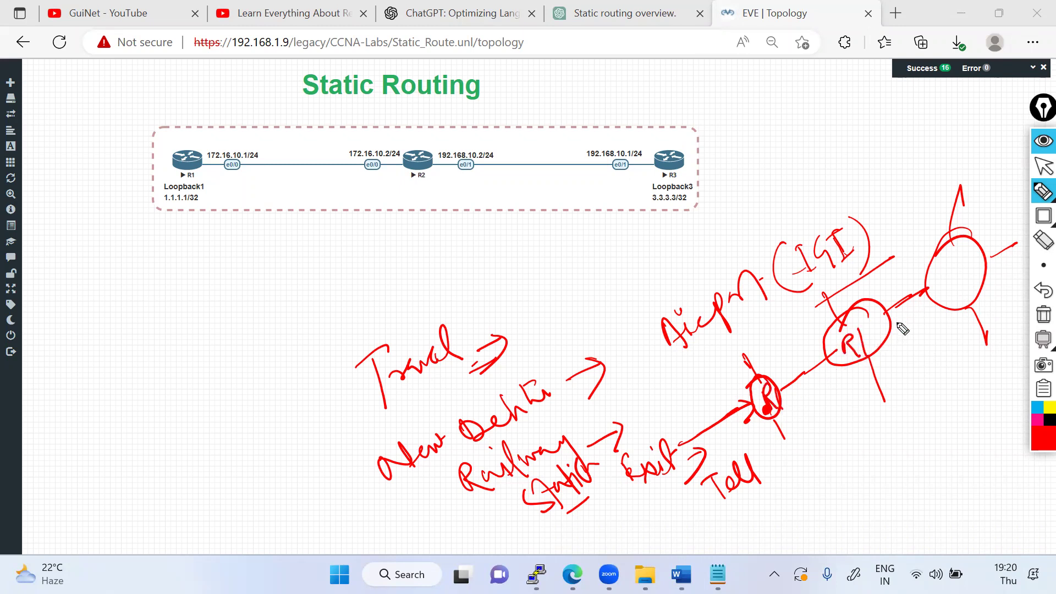
mouse_move(872, 330)
left_mouse_down()
mouse_move(882, 344)
mouse_move(867, 354)
left_mouse_up()
mouse_move(948, 275)
left_mouse_down()
mouse_move(947, 285)
mouse_move(973, 286)
left_mouse_up()
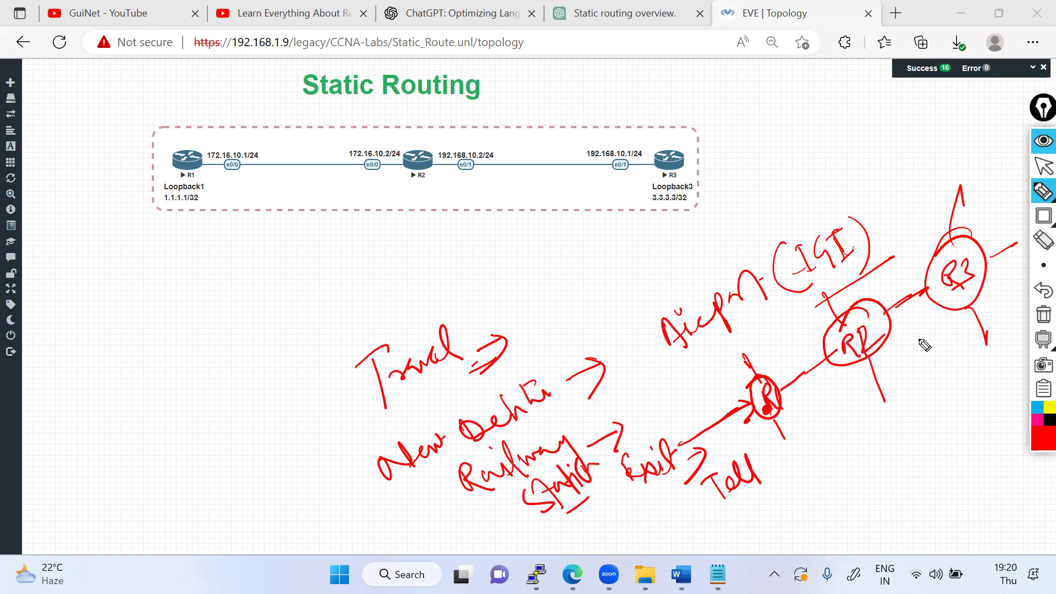
Step: Draw direction arrows along the route through R1, R2 and R3, ending at a small destination mark beyond R3
left_click_drag(715, 446, 749, 423)
left_click_drag(738, 425, 743, 439)
left_click_drag(807, 394, 830, 377)
left_click_drag(823, 372, 825, 401)
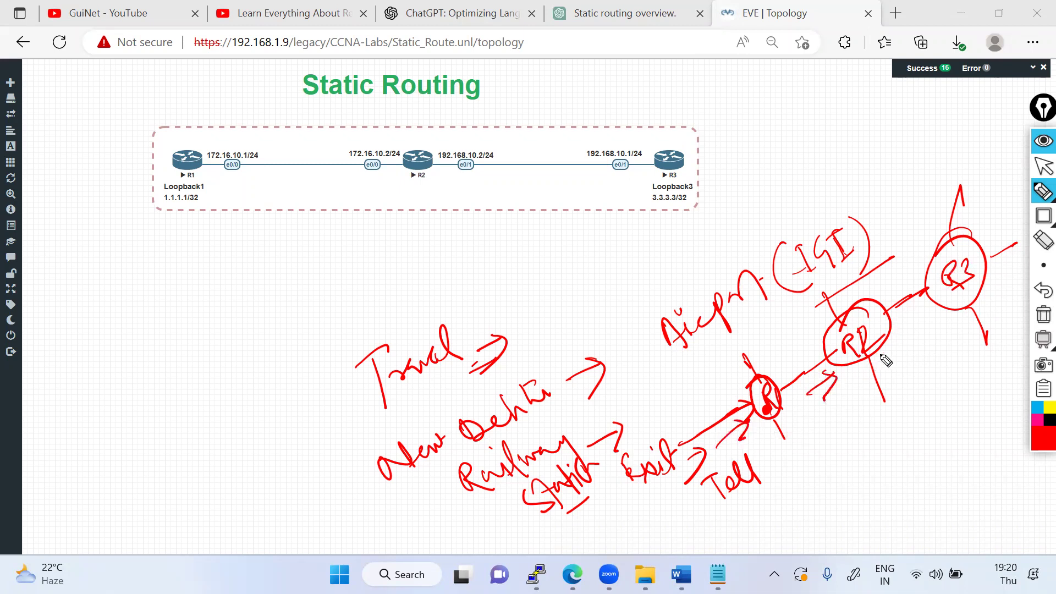
left_click_drag(901, 335, 932, 311)
left_click_drag(913, 316, 917, 345)
mouse_move(992, 287)
left_mouse_down()
mouse_move(1007, 261)
mouse_move(990, 285)
mouse_move(1007, 237)
left_mouse_up()
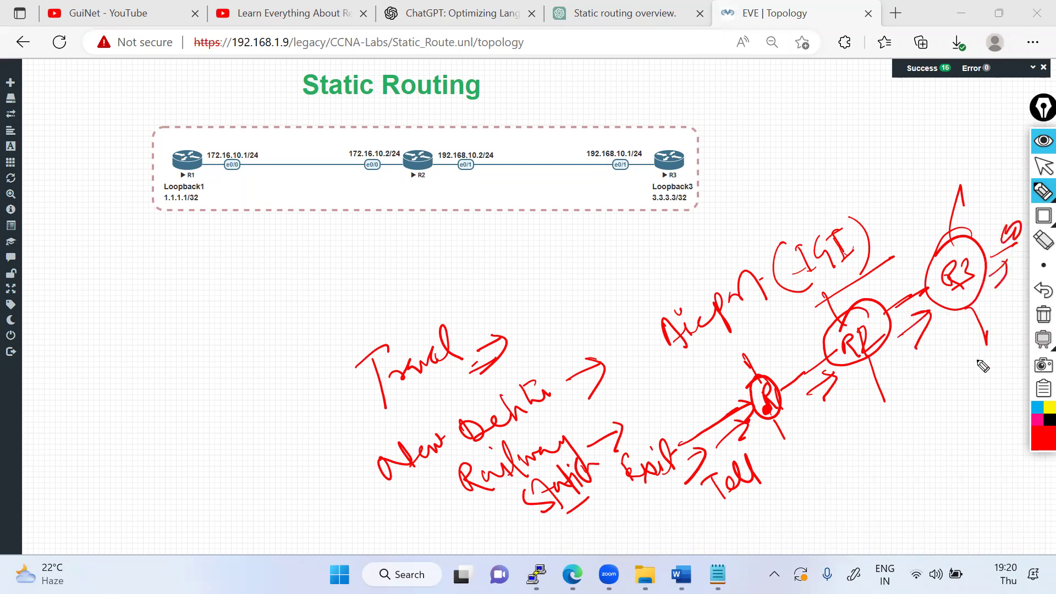
Step: Handwrite "OSPF" below the junction sketch and add emphasis marks at "Exit" and beside R3
left_click(1039, 339)
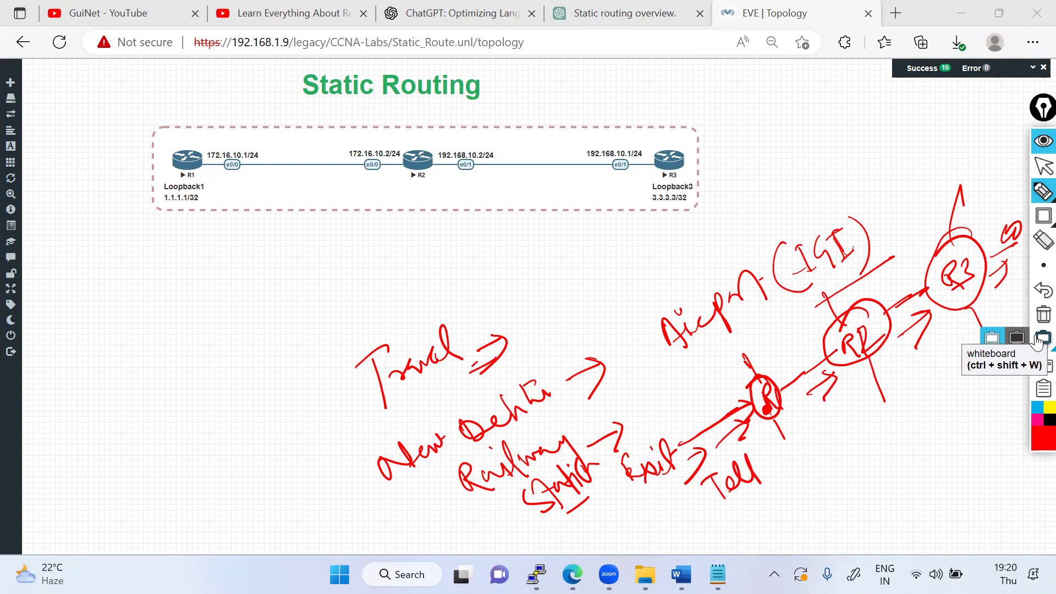
left_click_drag(880, 467, 918, 441)
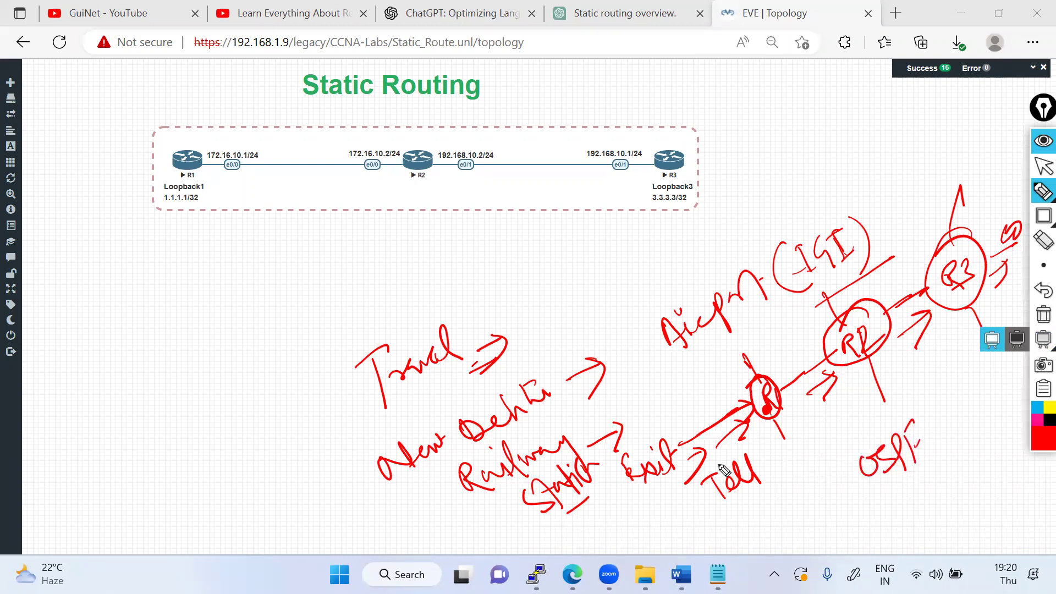
left_click_drag(667, 492, 684, 450)
left_click_drag(1011, 279, 995, 294)
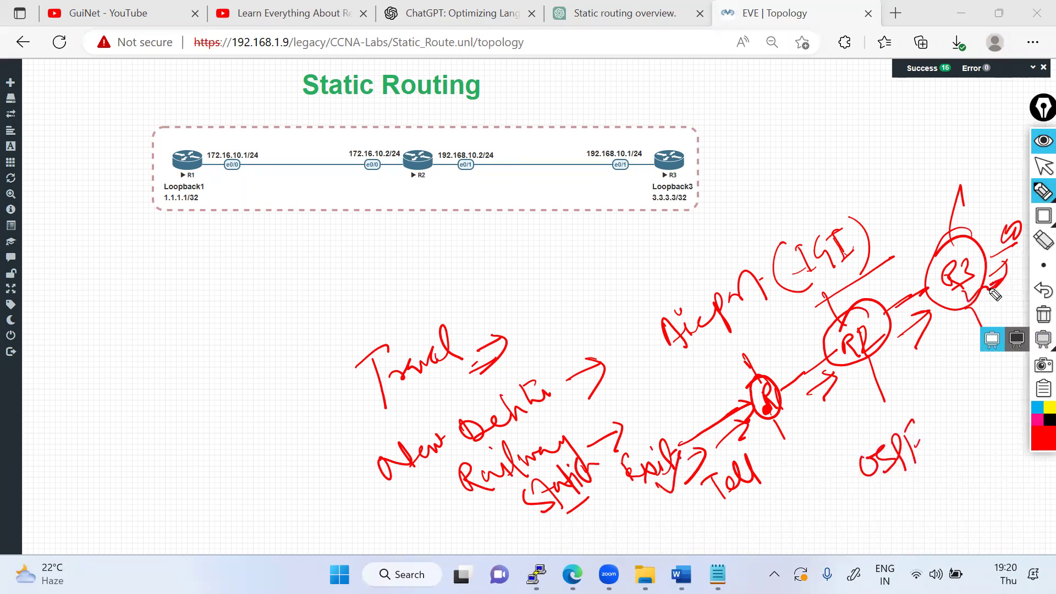
Step: Draw a circled "GPS" with the word "MAP" and three wavy route lines running from it toward router R3
mouse_move(176, 369)
left_mouse_down()
mouse_move(160, 380)
mouse_move(192, 450)
left_mouse_up()
mouse_move(182, 416)
left_mouse_down()
mouse_move(184, 377)
mouse_move(203, 358)
mouse_move(209, 375)
left_mouse_up()
mouse_move(175, 317)
left_mouse_down()
mouse_move(241, 407)
mouse_move(94, 407)
left_mouse_up()
mouse_move(242, 337)
left_mouse_down()
mouse_move(257, 314)
mouse_move(285, 329)
mouse_move(302, 300)
mouse_move(311, 311)
left_mouse_up()
left_click_drag(250, 363, 629, 178)
mouse_move(254, 379)
left_mouse_down()
mouse_move(601, 247)
mouse_move(670, 208)
mouse_move(318, 305)
mouse_move(621, 125)
left_mouse_up()
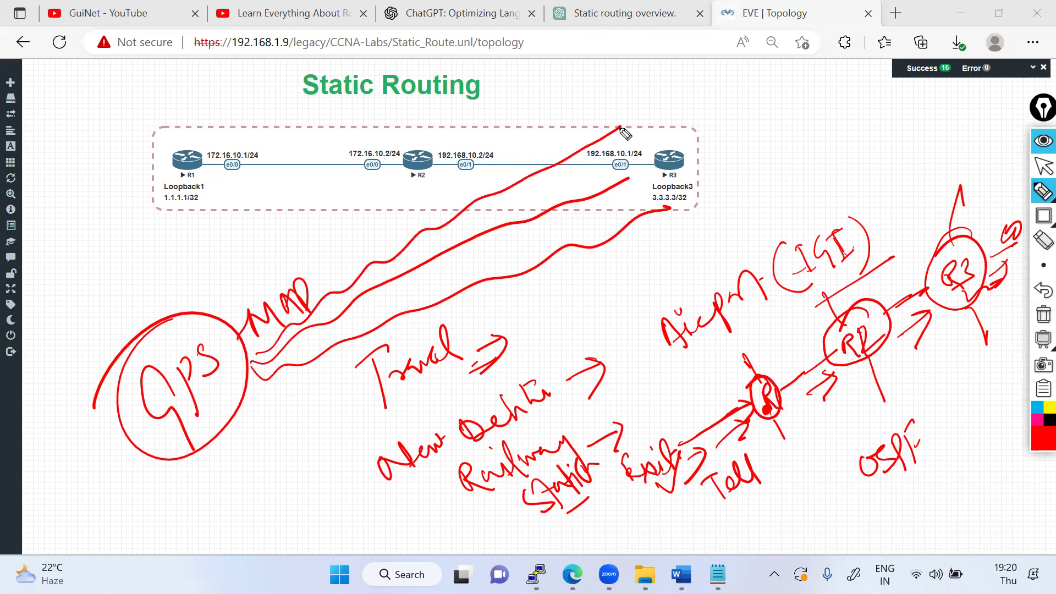
Step: Add handwritten marks beside the GPS route lines and clear all ink annotations
mouse_move(441, 262)
left_mouse_down()
mouse_move(471, 266)
mouse_move(513, 238)
left_mouse_up()
mouse_move(483, 290)
left_mouse_down()
mouse_move(495, 306)
mouse_move(539, 284)
left_mouse_up()
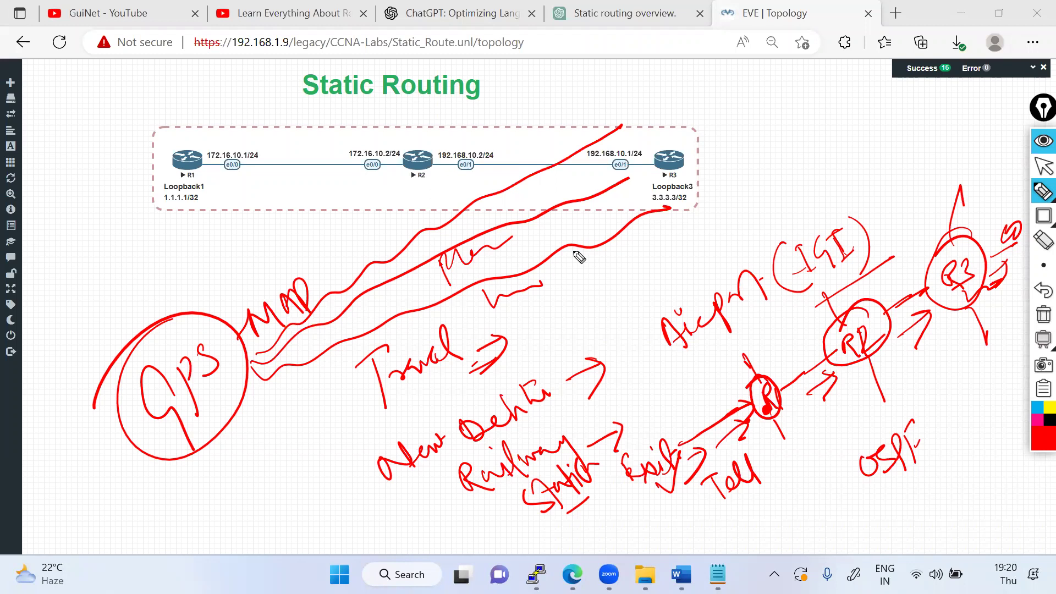
left_click(1038, 317)
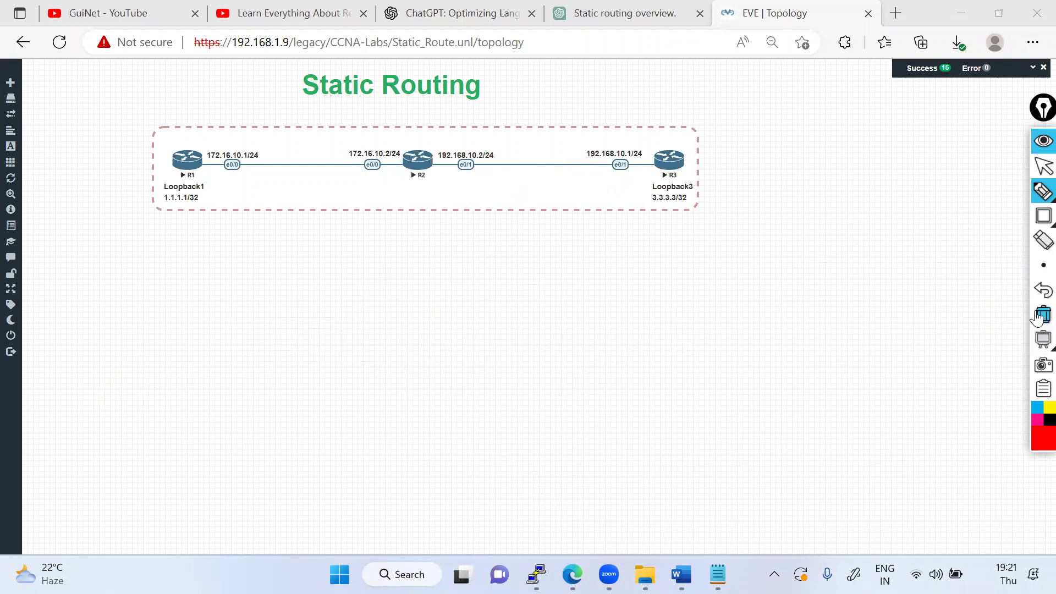
Step: Handwrite "Small Network" and "Mid-Range", bracket them, and write "Static" underlined beneath
mouse_move(758, 372)
left_mouse_down()
mouse_move(764, 388)
mouse_move(818, 357)
mouse_move(790, 386)
mouse_move(840, 379)
mouse_move(849, 341)
mouse_move(919, 319)
mouse_move(934, 330)
left_mouse_up()
left_click(1038, 317)
mouse_move(789, 431)
left_mouse_down()
mouse_move(820, 424)
mouse_move(904, 364)
mouse_move(928, 368)
mouse_move(931, 355)
left_mouse_up()
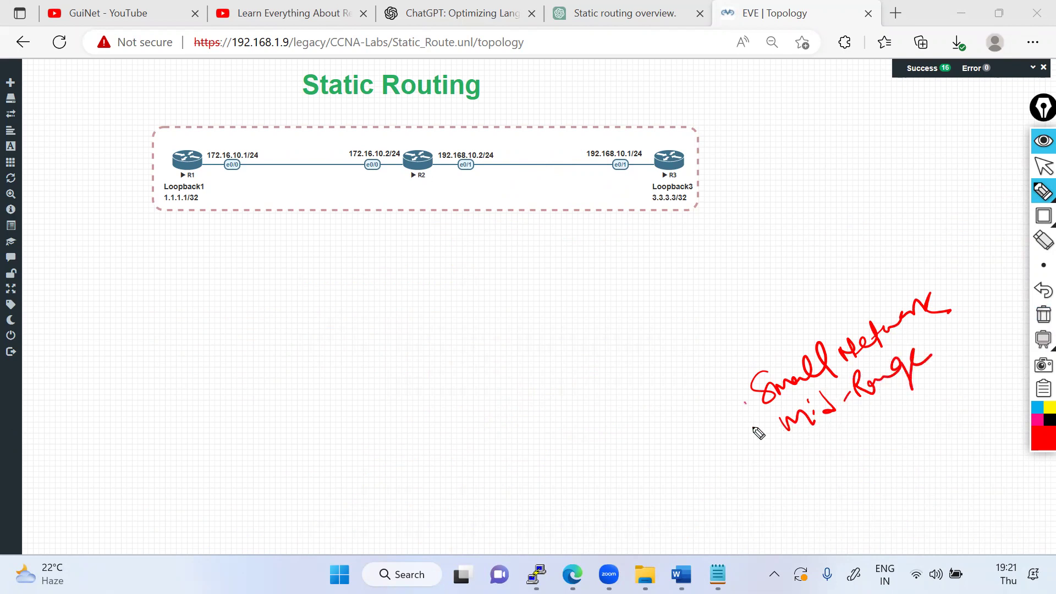
left_click_drag(749, 402, 777, 424)
mouse_move(812, 462)
left_mouse_down()
mouse_move(829, 482)
mouse_move(838, 444)
mouse_move(887, 428)
left_mouse_up()
left_click_drag(797, 514, 892, 432)
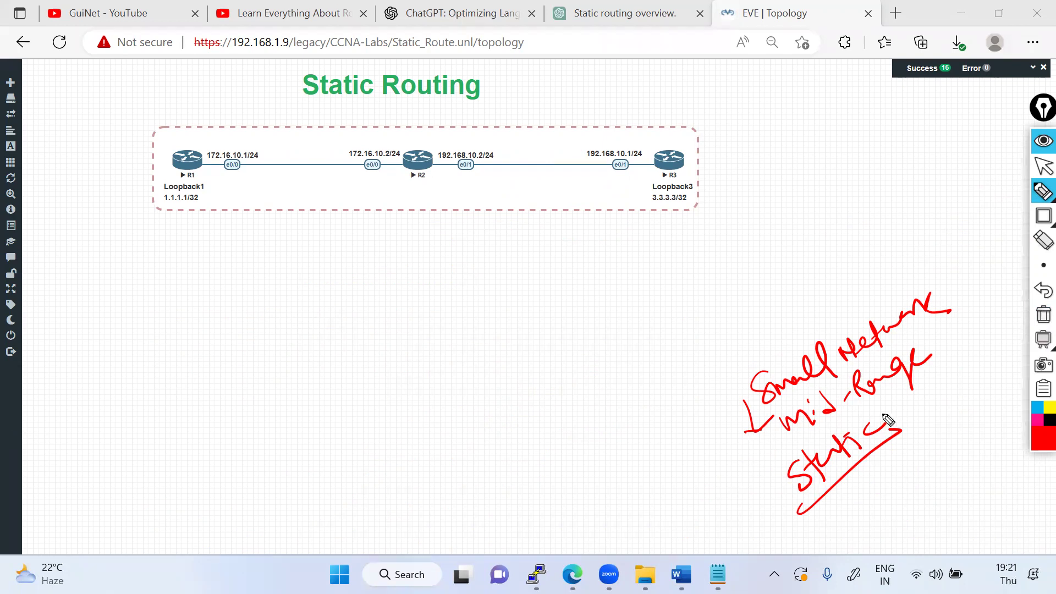
Step: Clear the ink, handwrite an underlined "Large", clear it again, and return to the normal pointer
left_click(1038, 319)
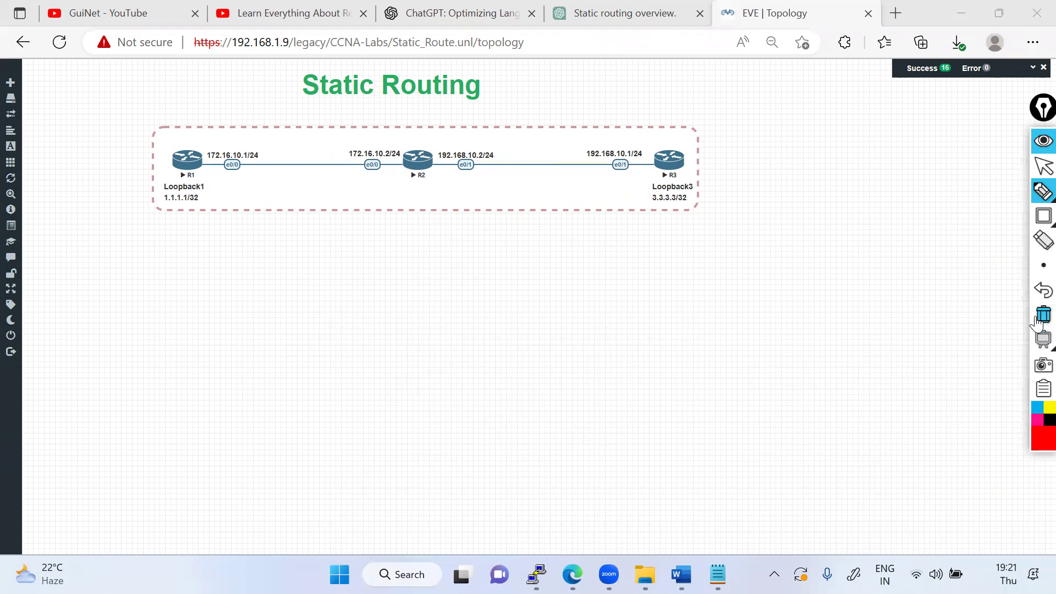
mouse_move(788, 331)
left_mouse_down()
mouse_move(825, 353)
mouse_move(910, 304)
left_mouse_up()
left_click_drag(847, 380, 942, 310)
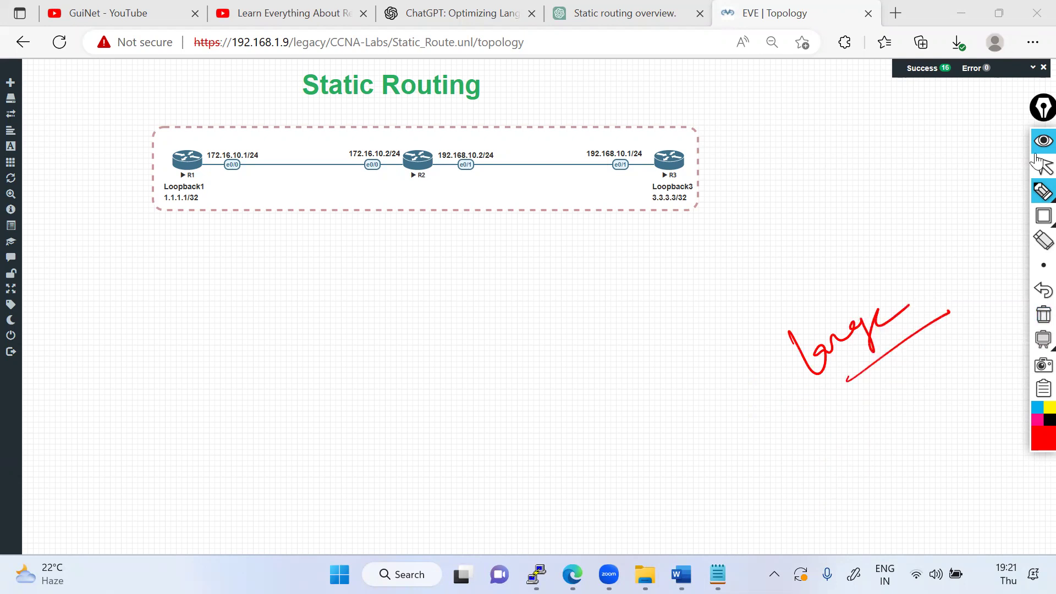
left_click(1039, 318)
left_click(1037, 165)
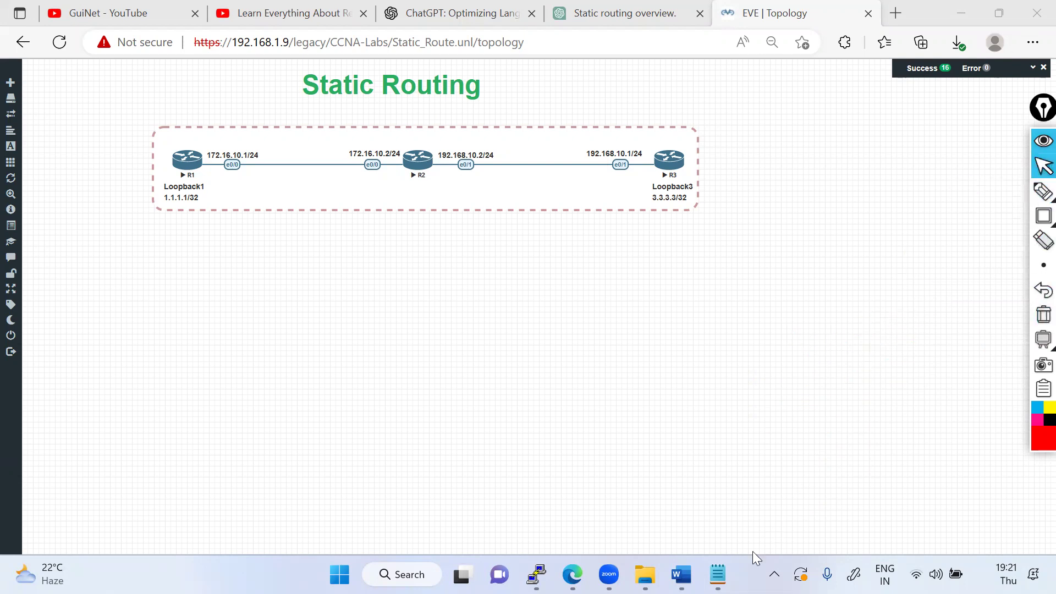
Step: Switch to the "Everything About Static Routing" Word document and highlight the Configuration, Routing table and Cost points for reading
left_click(681, 574)
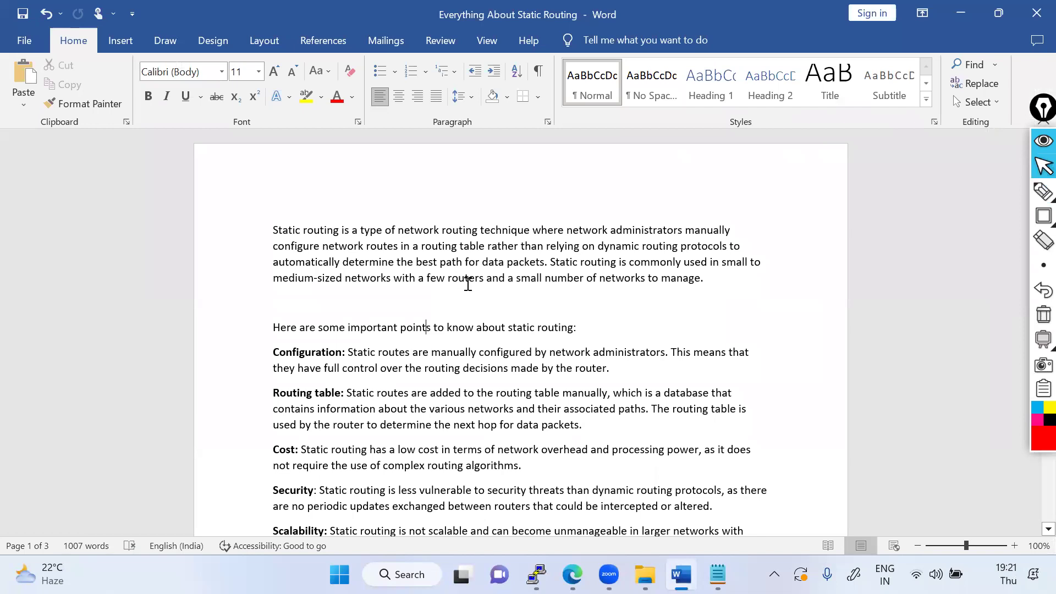
scroll(405, 299, "down", 2)
left_click_drag(274, 273, 629, 279)
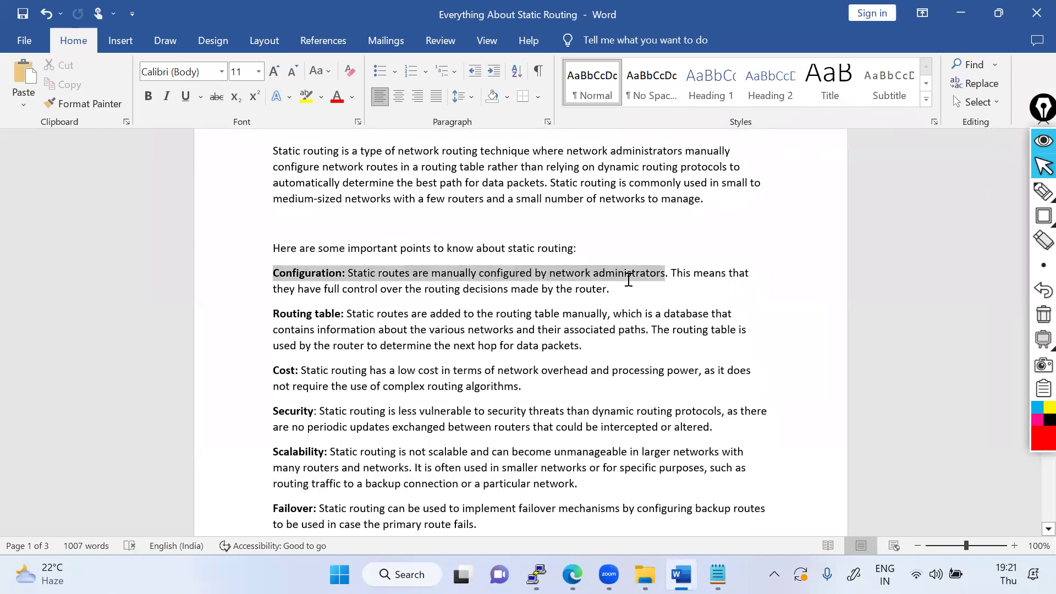
left_click_drag(273, 315, 594, 343)
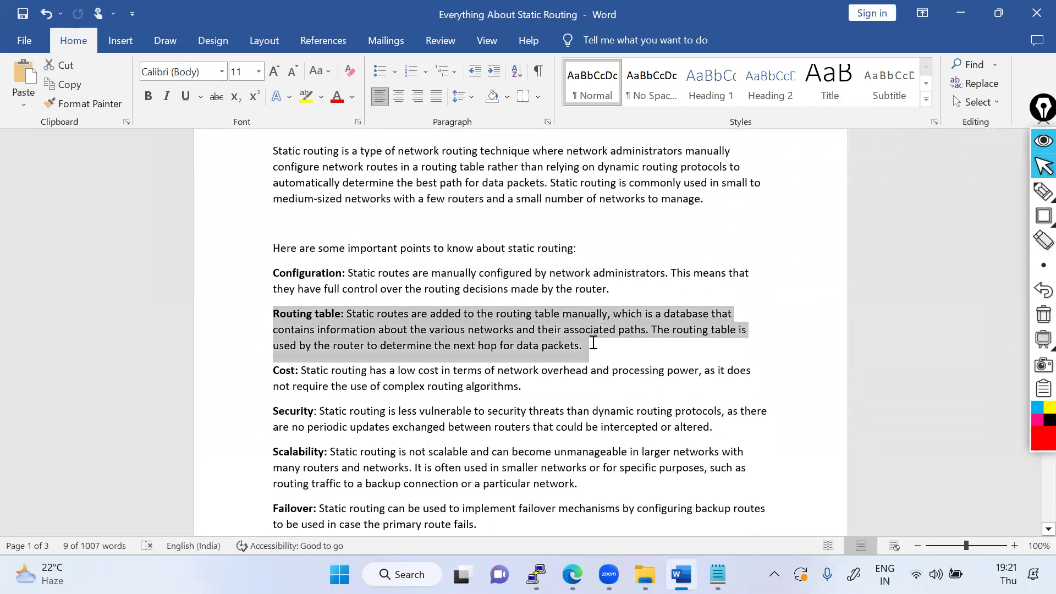
left_click_drag(522, 386, 302, 370)
left_click(456, 387)
left_click_drag(511, 386, 318, 373)
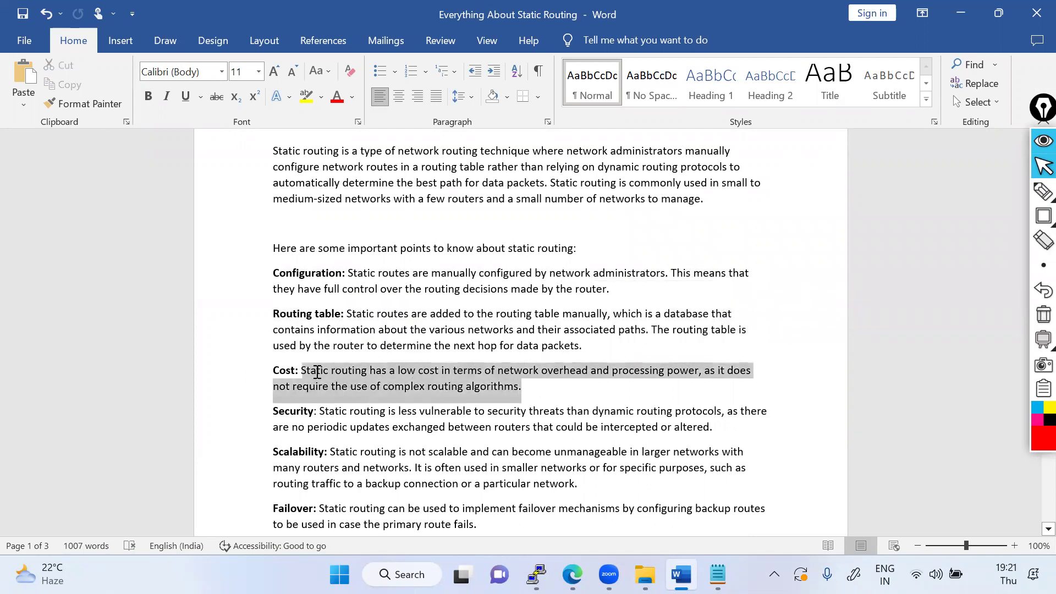
Step: Handwrite a circled "AD=1" and "Connected = 0" beside the Cost and Security points, then clear the ink and restore the normal pointer
left_click(426, 387)
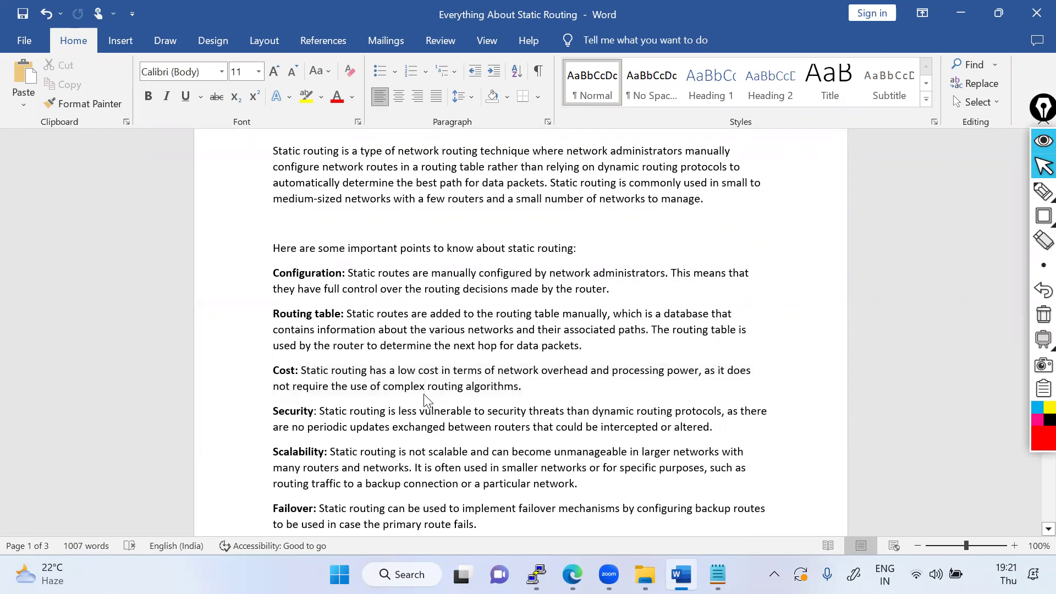
left_click(1037, 195)
left_click_drag(808, 396, 828, 397)
mouse_move(807, 381)
left_mouse_down()
mouse_move(832, 376)
mouse_move(838, 395)
mouse_move(838, 384)
left_mouse_up()
mouse_move(863, 359)
left_mouse_down()
mouse_move(876, 352)
mouse_move(878, 366)
left_mouse_up()
mouse_move(888, 339)
left_mouse_down()
mouse_move(896, 395)
mouse_move(881, 438)
mouse_move(831, 345)
left_mouse_up()
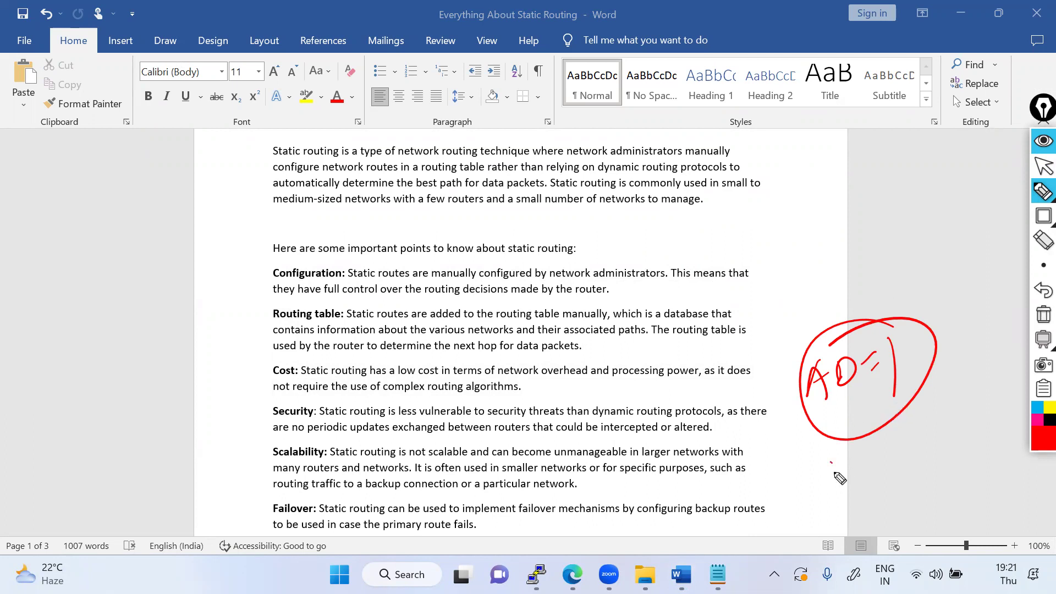
mouse_move(837, 464)
left_mouse_down()
mouse_move(877, 462)
mouse_move(867, 458)
mouse_move(881, 462)
mouse_move(881, 448)
mouse_move(907, 449)
mouse_move(907, 459)
mouse_move(921, 434)
mouse_move(964, 431)
mouse_move(974, 410)
mouse_move(950, 438)
left_mouse_up()
mouse_move(878, 307)
left_mouse_down()
mouse_move(871, 425)
mouse_move(799, 356)
mouse_move(786, 377)
left_mouse_up()
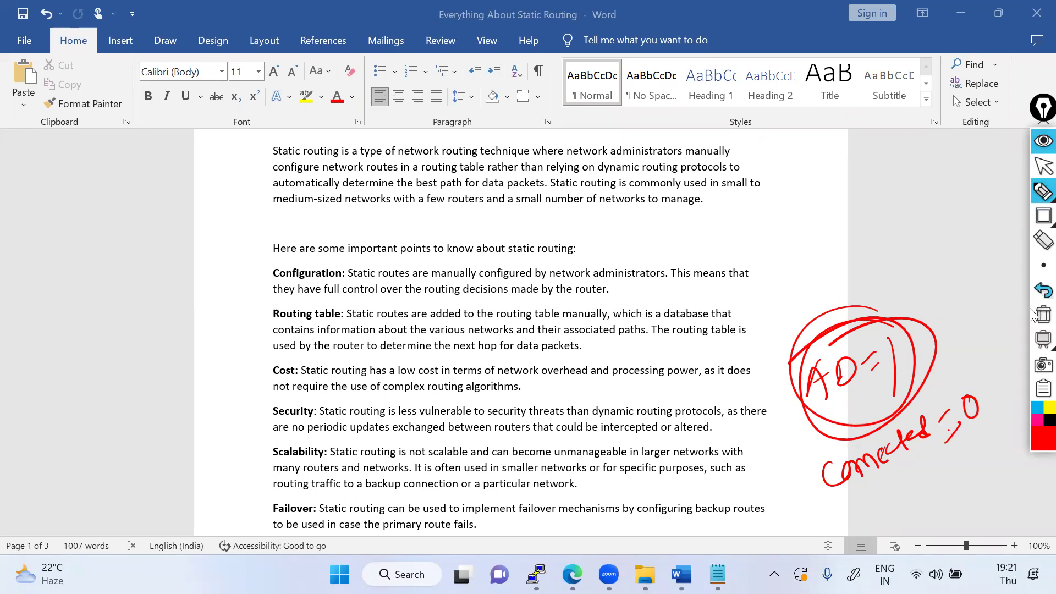
left_click(1044, 314)
left_click(1043, 167)
Step: Read through the Cisco IOS configuration example, highlighting the default route, the 192.168.2.0 static route and the show ip route command
scroll(347, 403, "down", 3)
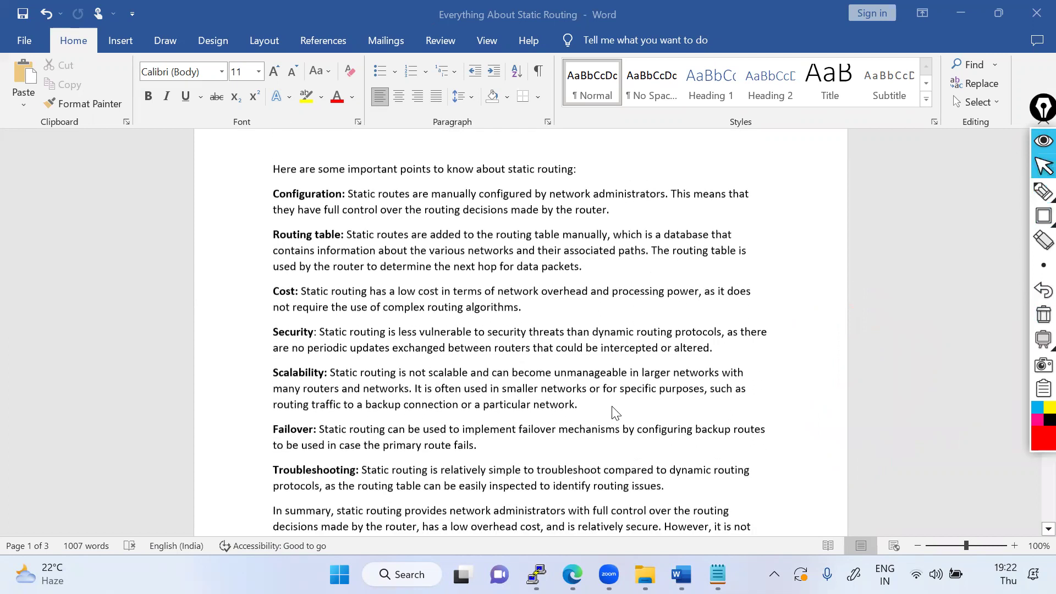
scroll(347, 403, "down", 6)
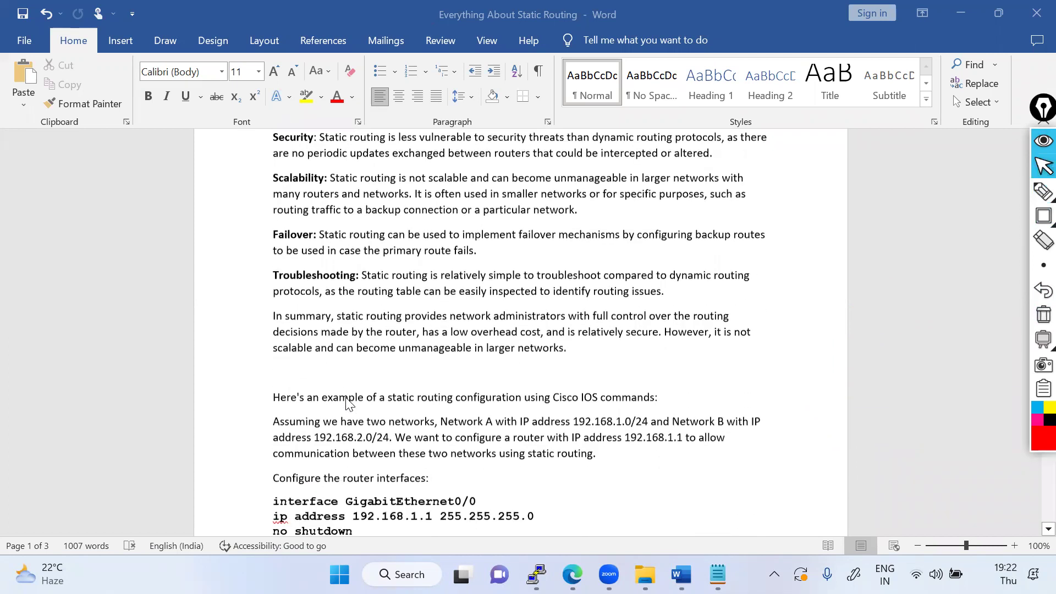
left_click_drag(273, 300, 383, 406)
left_click(384, 400)
scroll(386, 400, "down", 3)
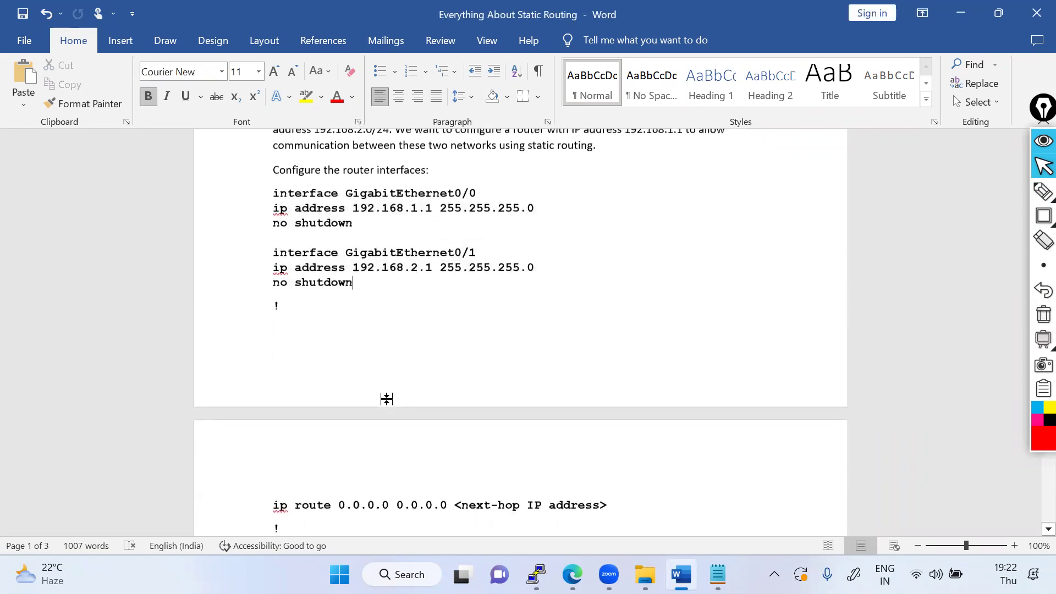
left_click(238, 455)
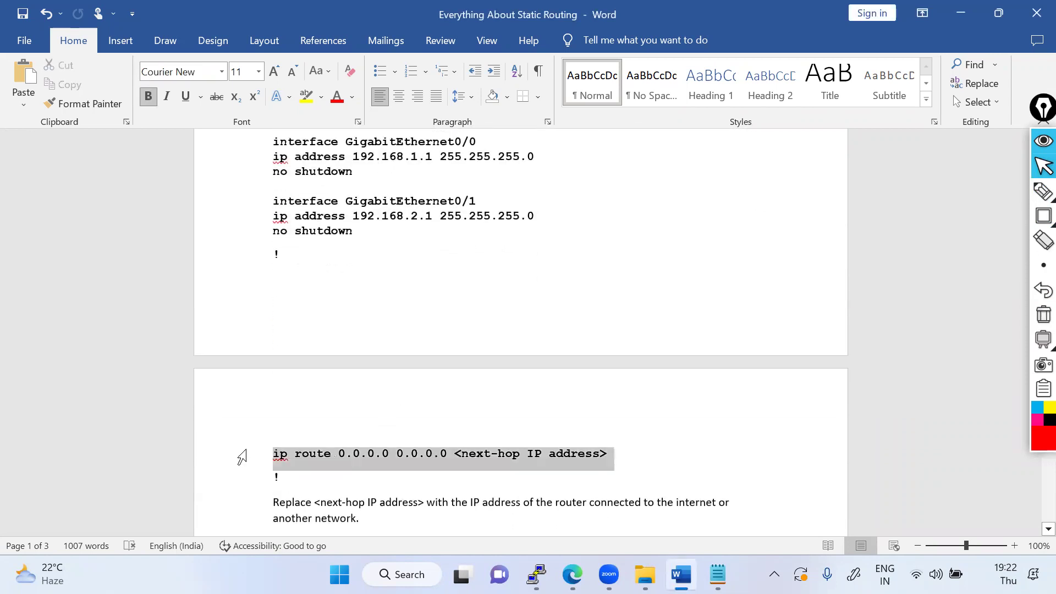
scroll(376, 356, "down", 5)
left_click_drag(268, 331, 651, 330)
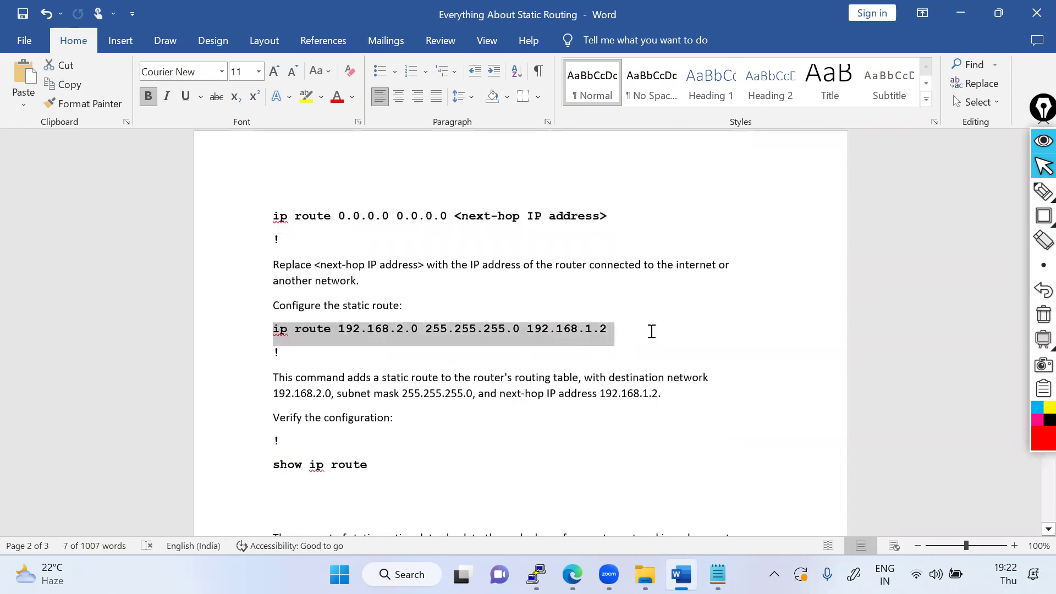
scroll(500, 413, "down", 2)
left_click(236, 357)
left_click(358, 399)
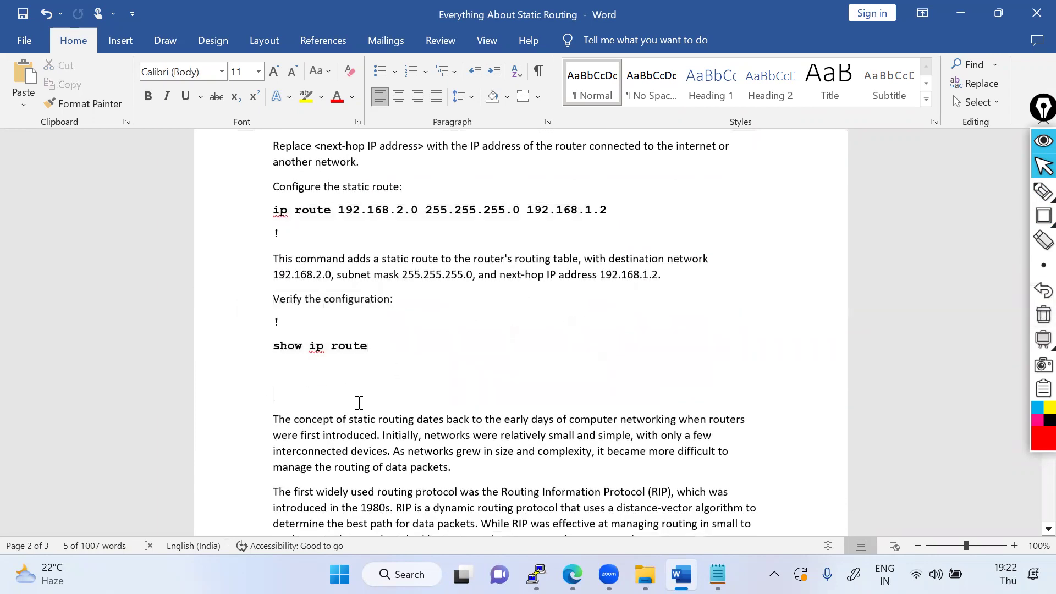
Step: Examine the paragraph on the origins of static routing in early computer networks, highlighting its sentences for reading
scroll(358, 404, "down", 4)
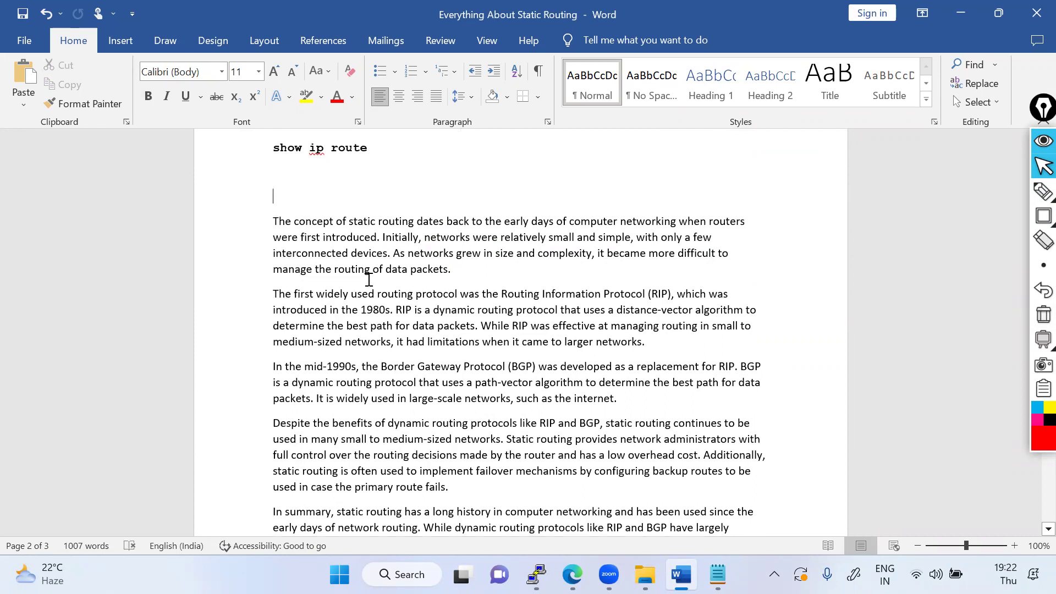
scroll(369, 279, "down", 4)
scroll(363, 275, "up", 3)
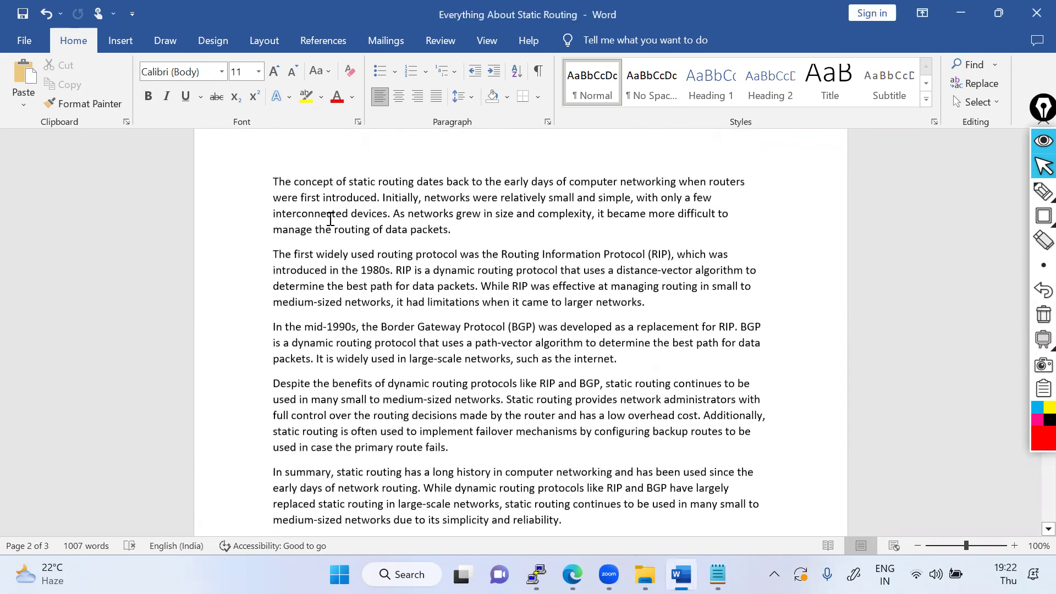
left_click_drag(273, 183, 425, 199)
left_click(374, 196)
left_click(630, 234)
left_click(680, 237)
left_click_drag(286, 189, 536, 214)
Step: Examine the paragraphs on RIP and BGP, highlighting passages for reading, and look over the floating static route section
left_click(351, 256)
left_click(646, 254, "shift")
left_click_drag(646, 254, 705, 254)
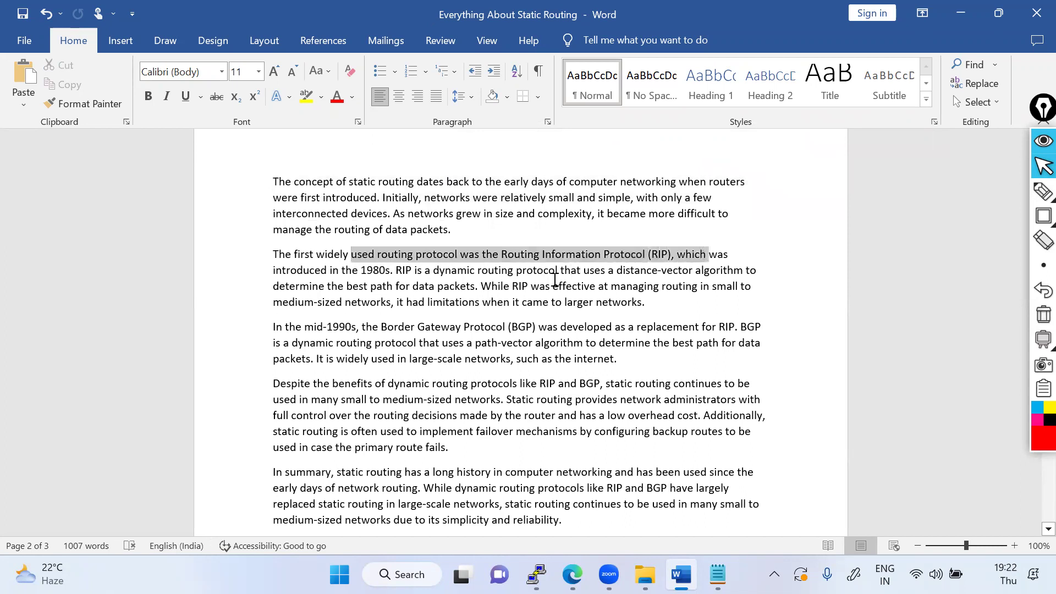
left_click_drag(395, 271, 646, 303)
left_click(585, 399)
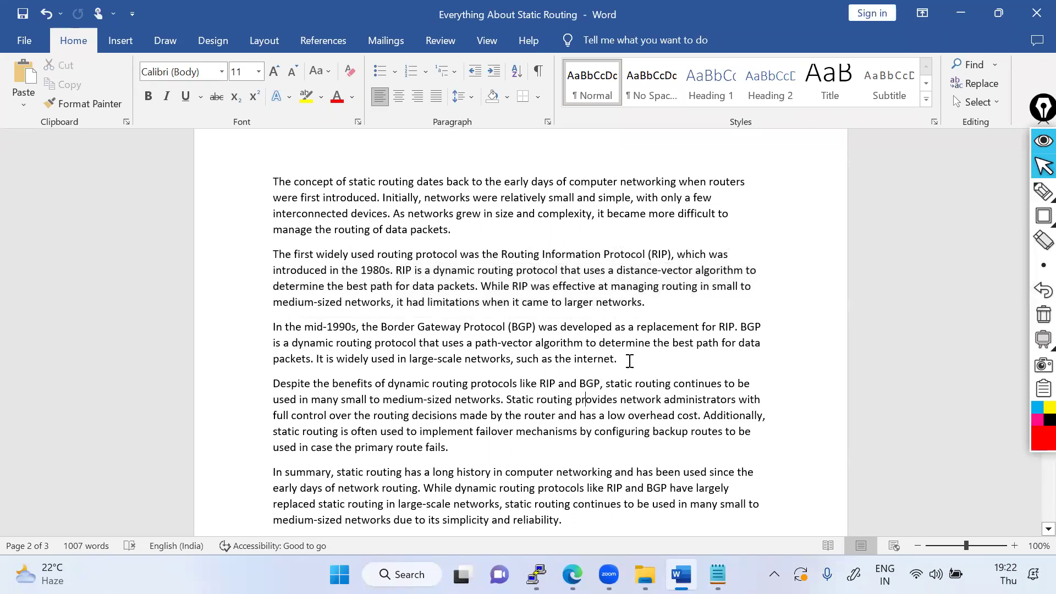
left_click(252, 278, "shift")
left_click(506, 396)
left_click_drag(280, 193, 483, 344)
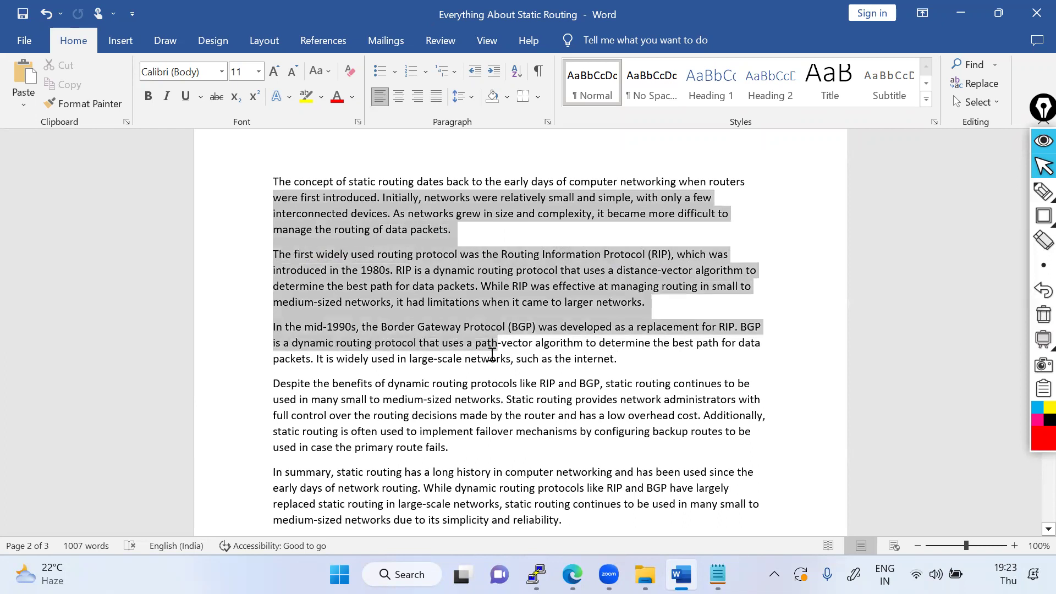
left_click(501, 385)
scroll(501, 385, "down", 5)
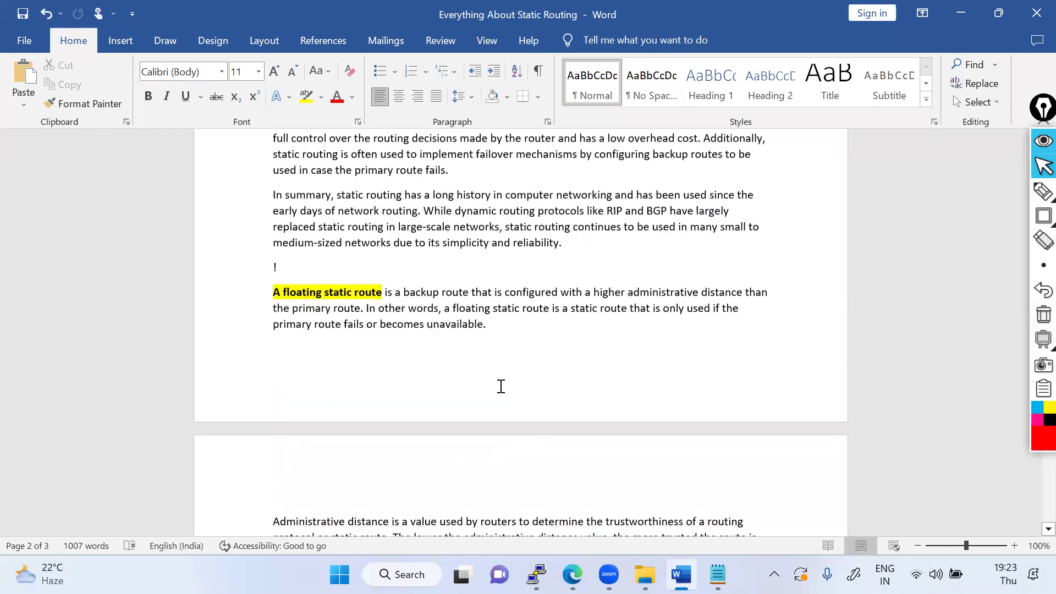
scroll(506, 373, "up", 3)
Step: Switch back to the EVE topology, open router R1's console and place its window below the network diagram
left_click(961, 14)
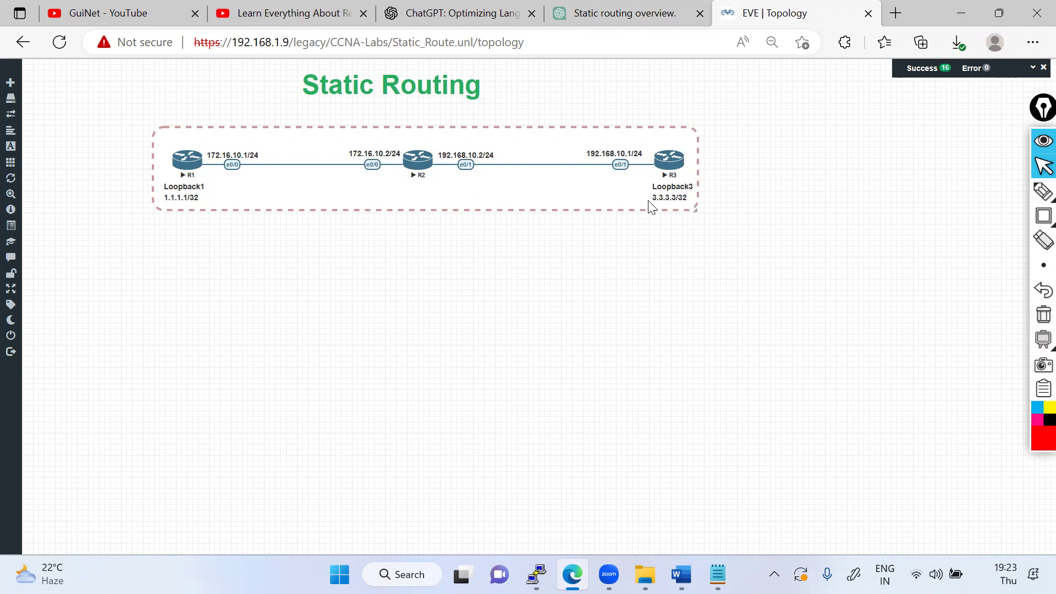
left_click(188, 161)
left_click(632, 163)
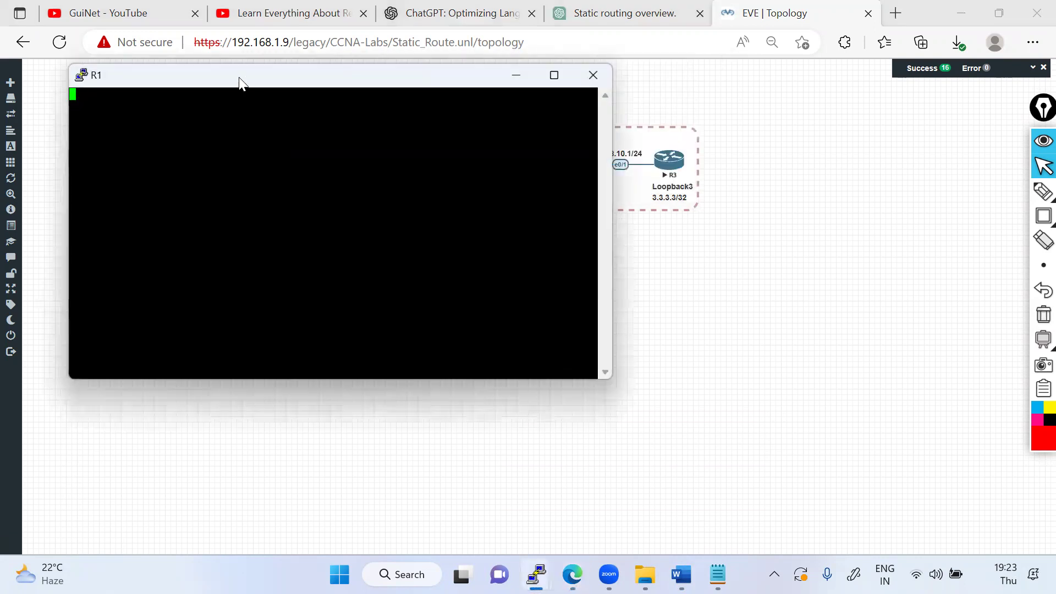
left_click_drag(239, 85, 336, 235)
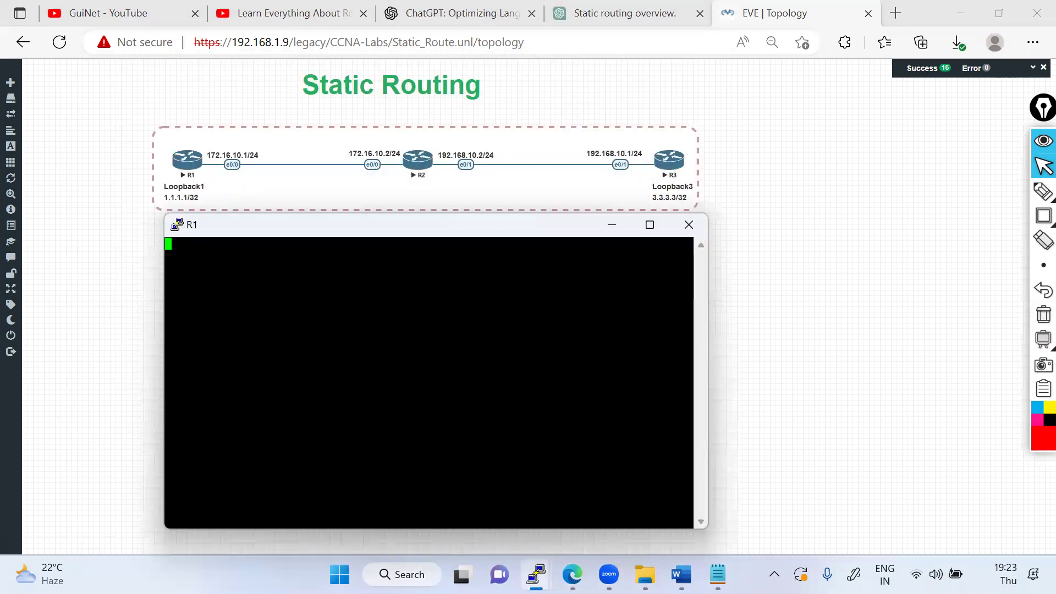
Step: Decline the initial configuration dialog on R1 by answering no
key("Return")
key("Return")
key("Return")
type("no")
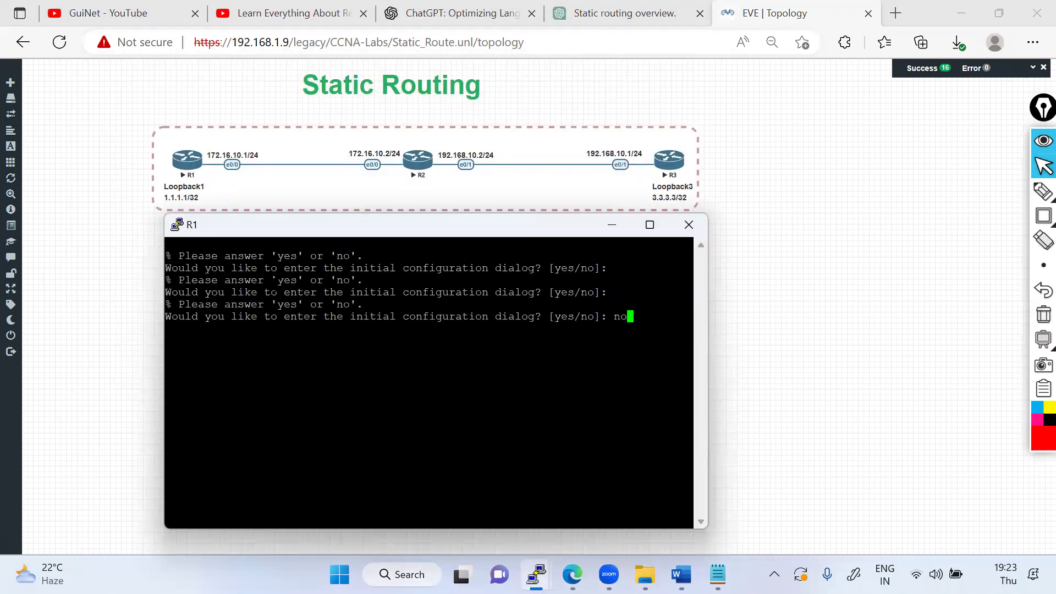
key("Return")
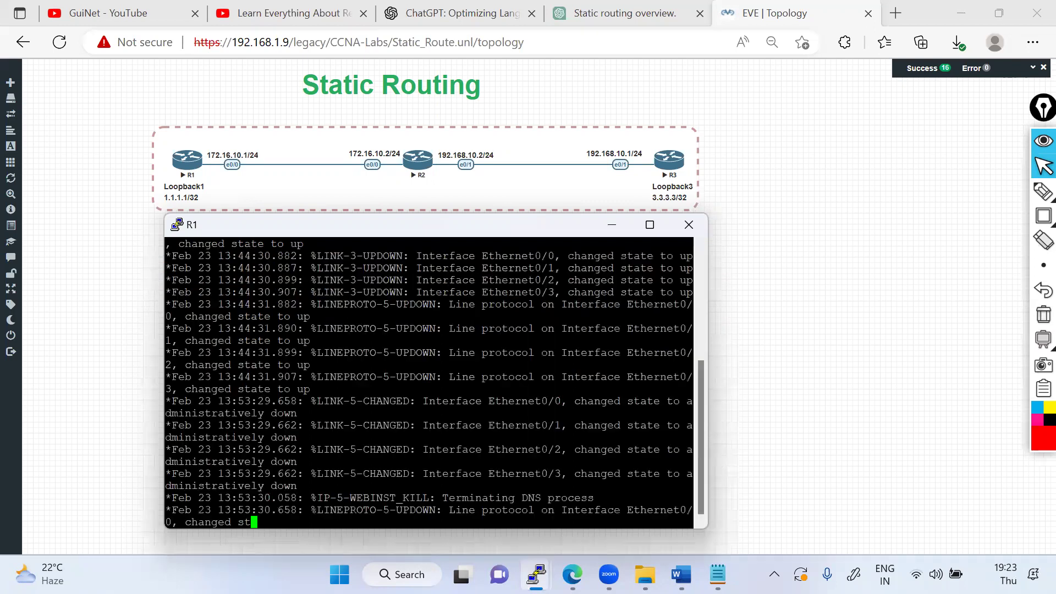
Step: Enter privileged mode with en and global configuration mode with conf t on the router
key("Return")
key("Return")
key("Return")
type("en")
key("Return")
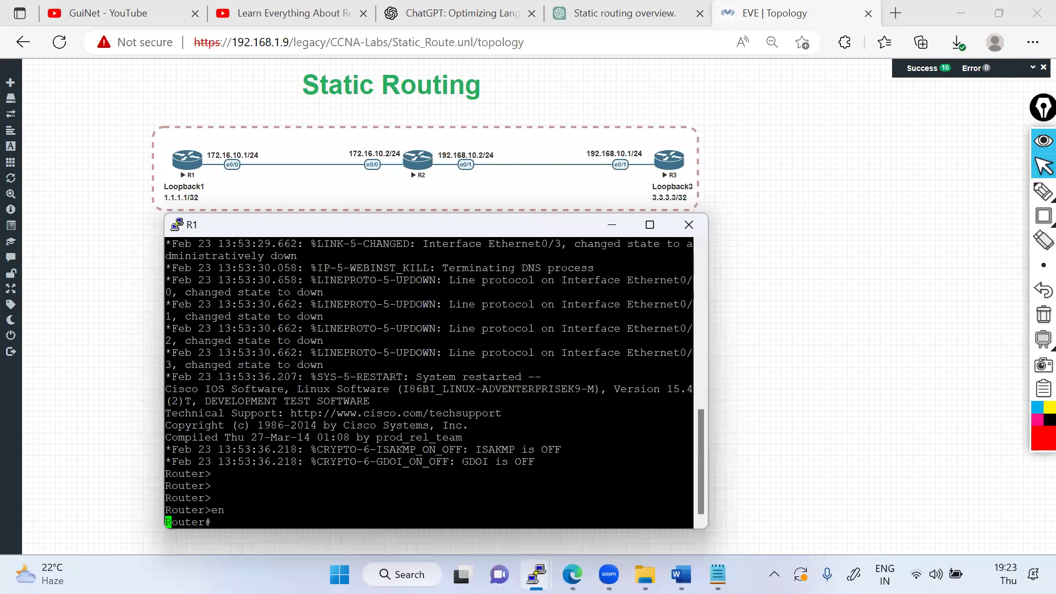
key("Return")
key("Return")
type("conf t")
key("Return")
key("Return")
key("Return")
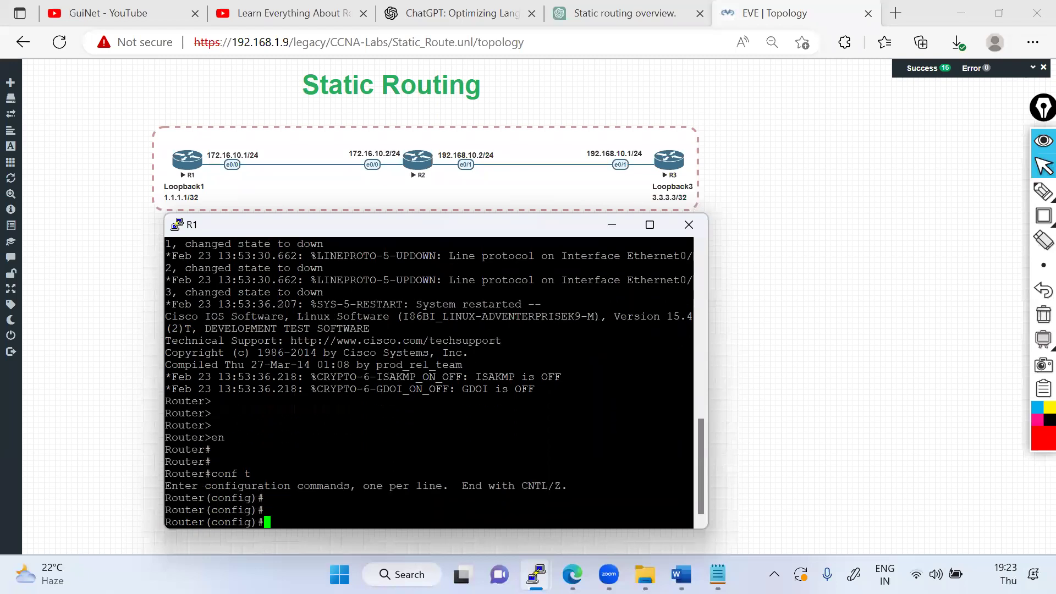
Step: Set the router's hostname to R1
type("hos")
key("Tab")
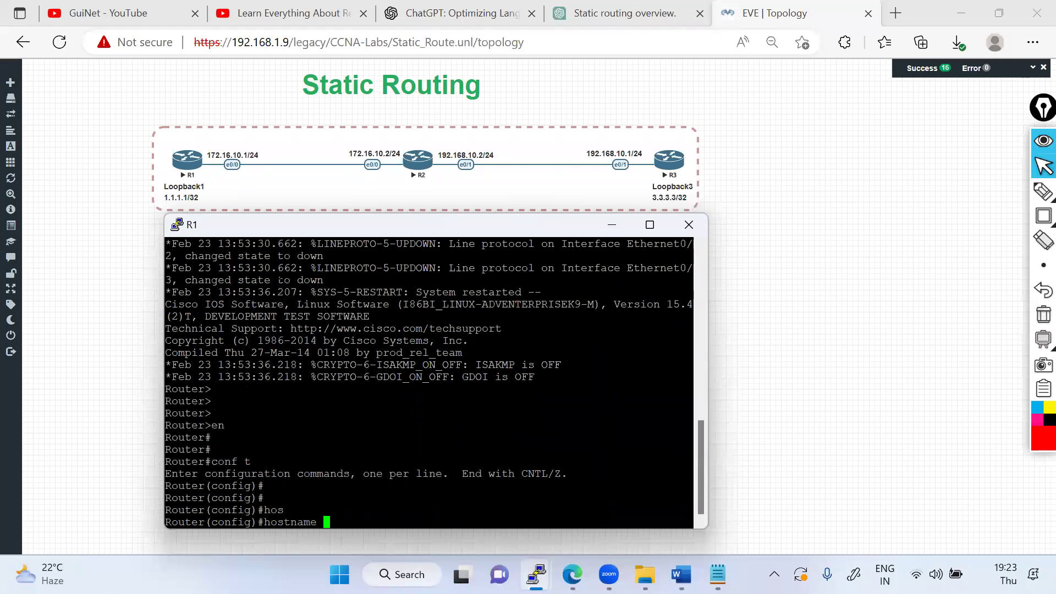
type("R1")
key("Return")
key("Return")
key("Return")
key("Return")
Step: Assign IP address 172.16.10.1 with mask 255.255.255.0 to R1's interface eth0/0
type("in")
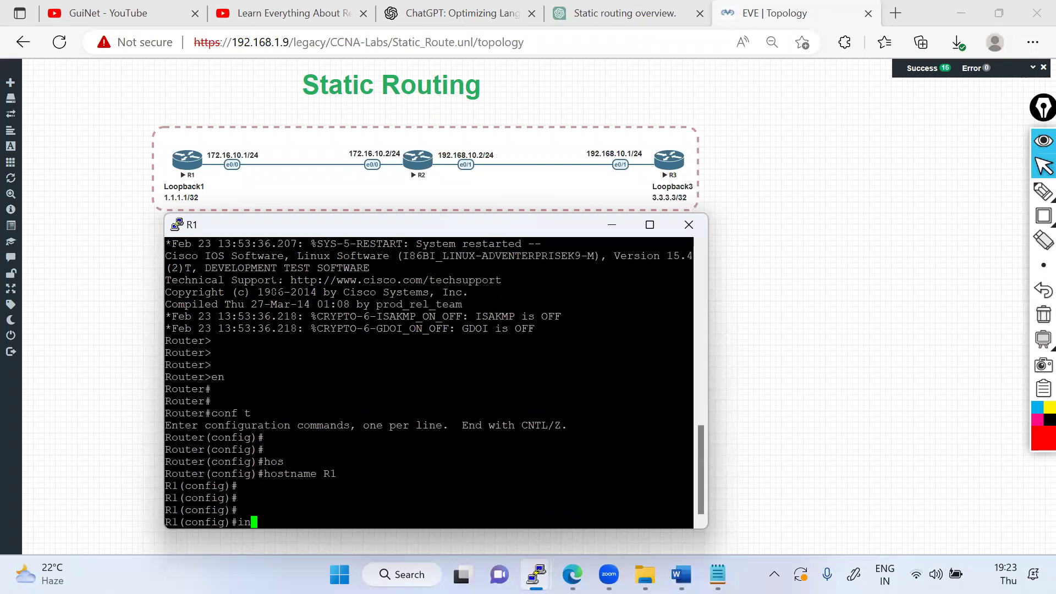
type("t eth0/0")
key("Return")
type("ip add")
key("Tab")
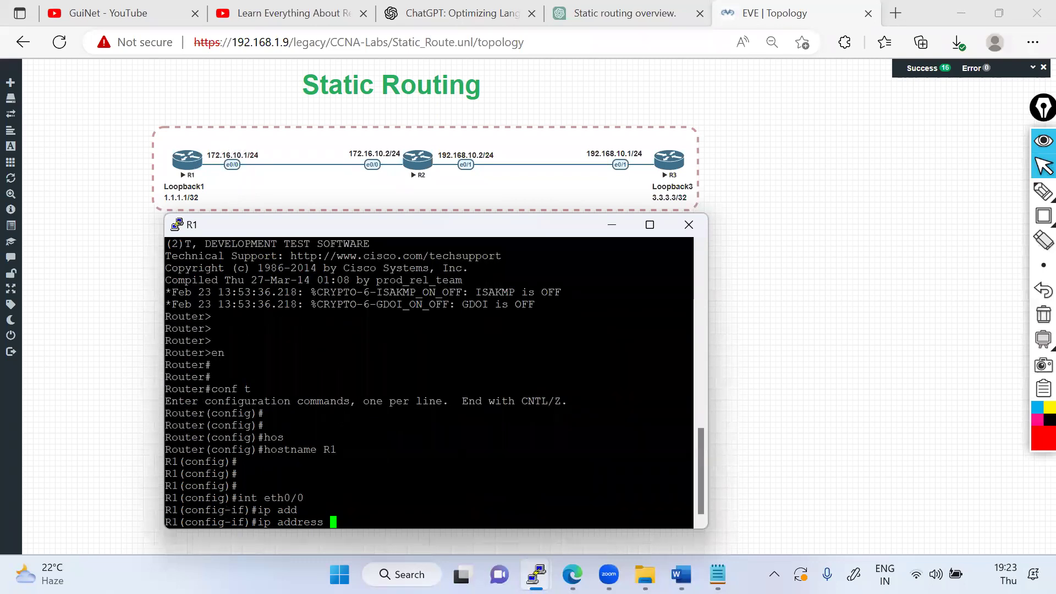
type("172.16.10.1 255.255")
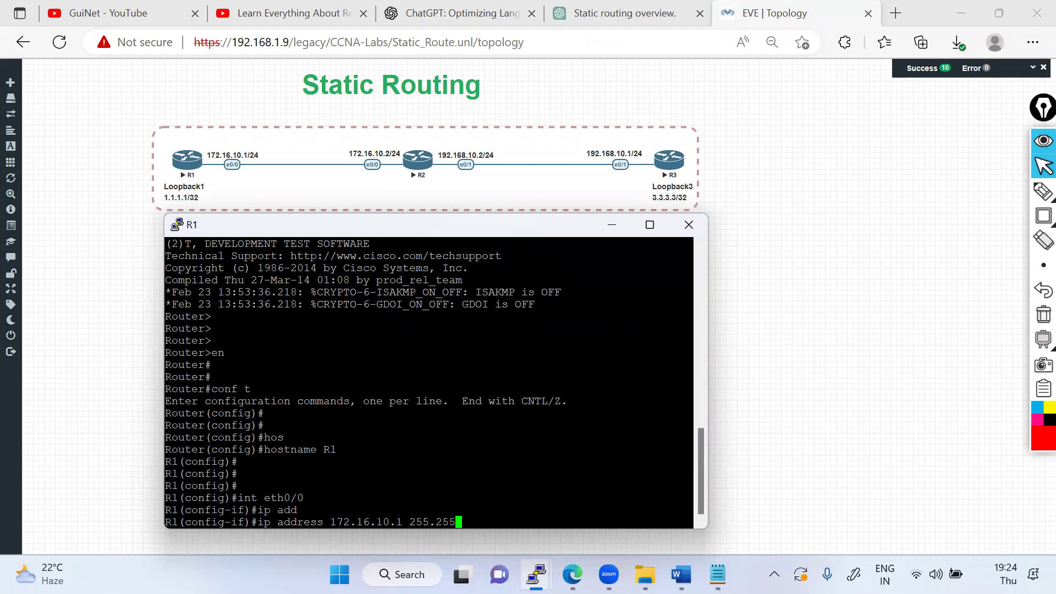
type(".255.0")
key("Return")
Step: Enable interface eth0/0 with the no shutdown command
type("no")
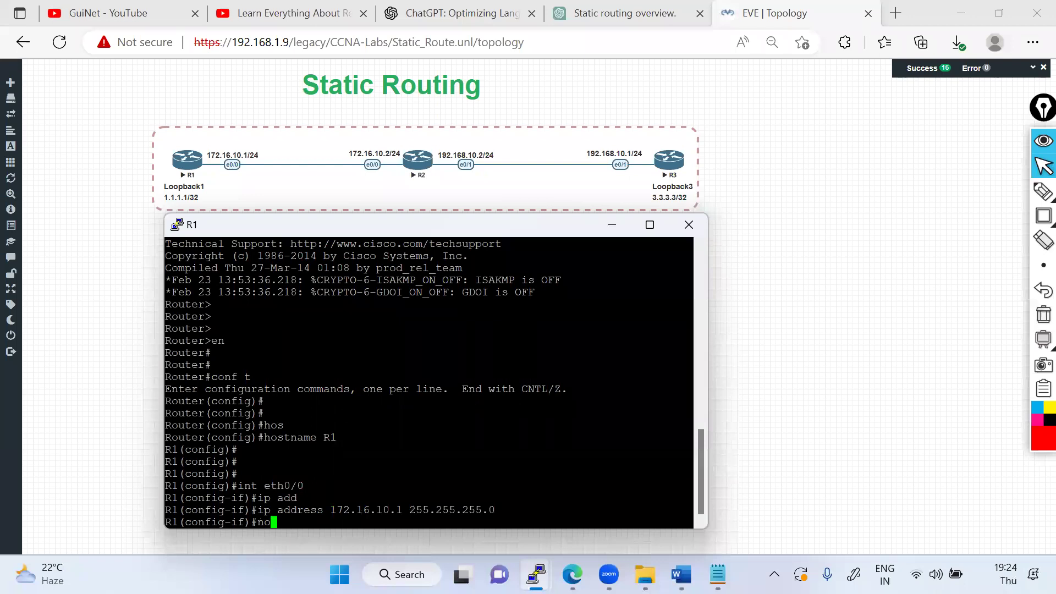
type(" sh")
key("Tab")
key("Return")
key("Return")
key("Return")
key("Return")
key("Return")
type("ig-if)#i")
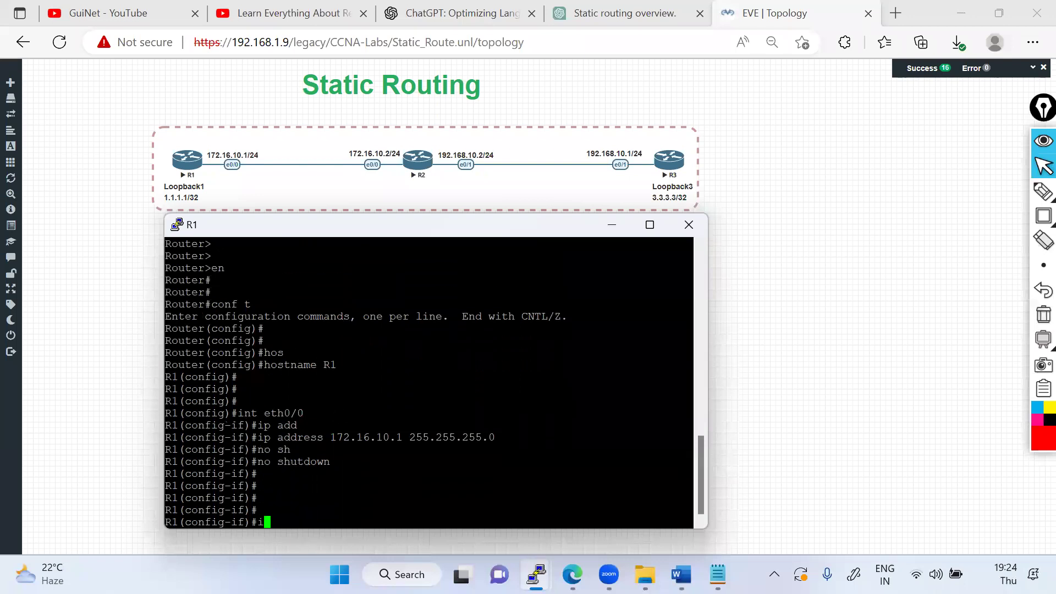
type("nt ")
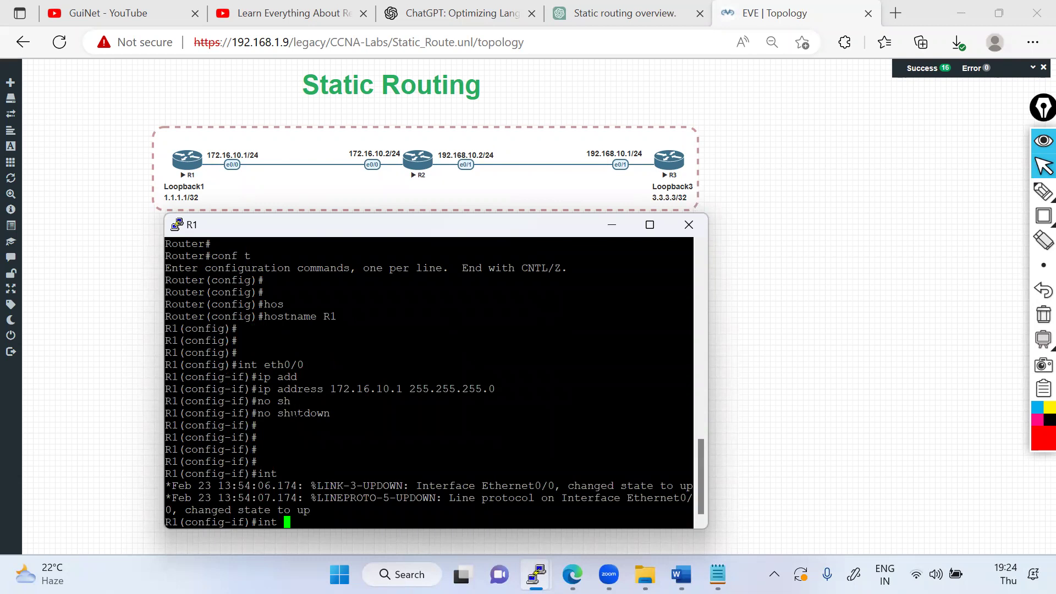
type("loo")
key("Tab")
type("p")
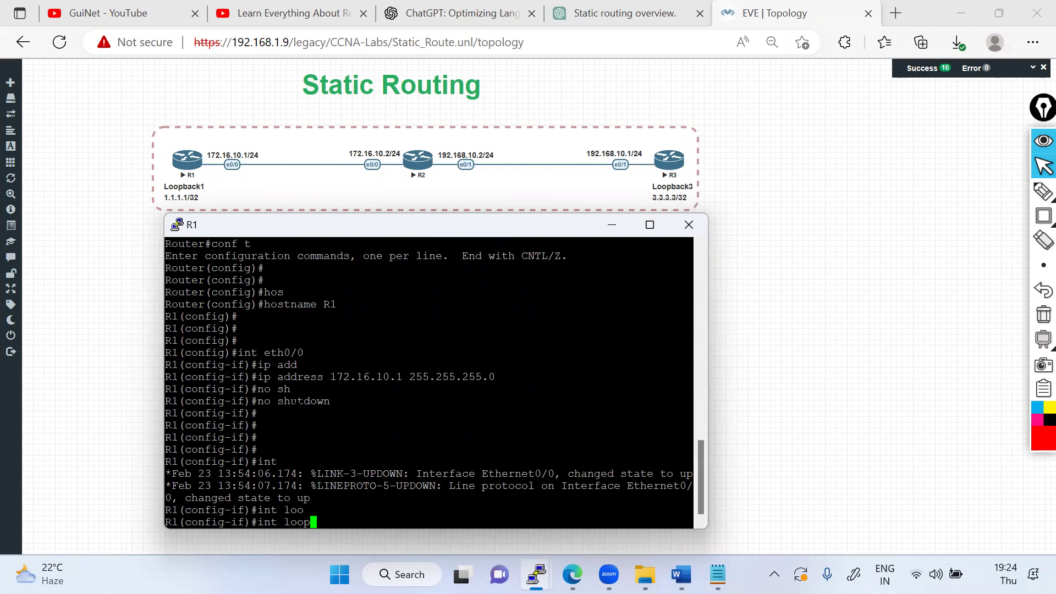
type("b")
key("Tab")
key("BackSpace")
key("Tab")
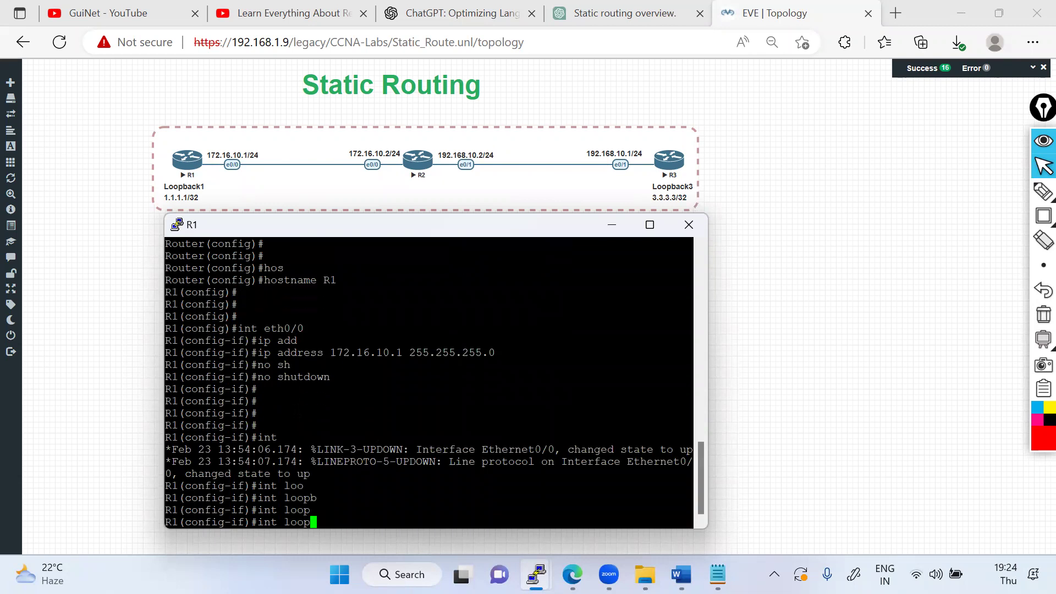
key("BackSpace")
key("BackSpace")
key("BackSpace")
key("BackSpace")
type("Lo")
key("Tab")
key("BackSpace")
key("BackSpace")
key("BackSpace")
key("BackSpace")
key("BackSpace")
key("BackSpace")
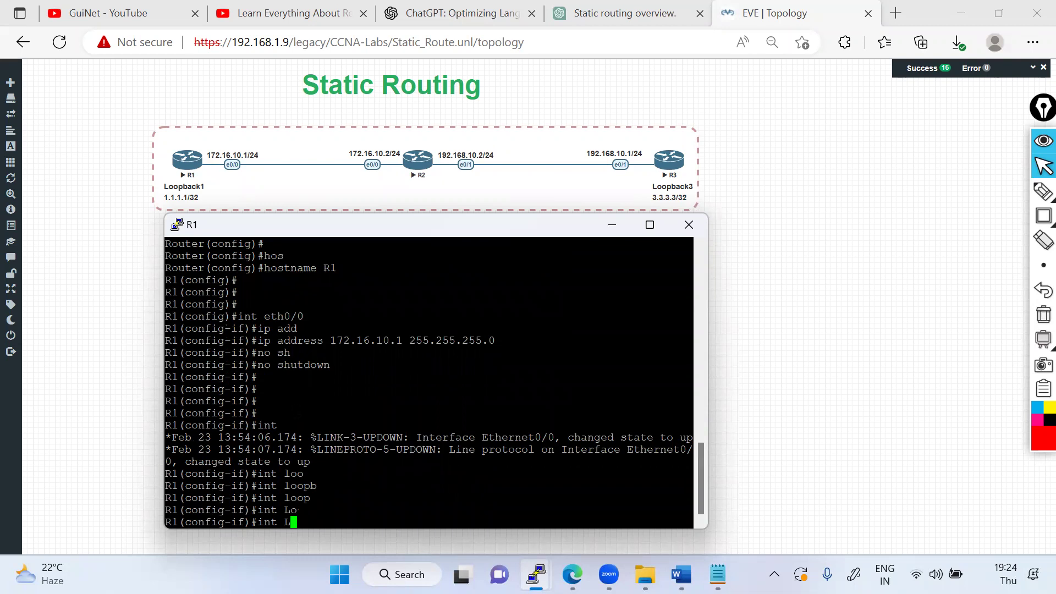
Step: Leave the current interface's configuration and create interface loopback 1 on R1
type("exit")
key("Return")
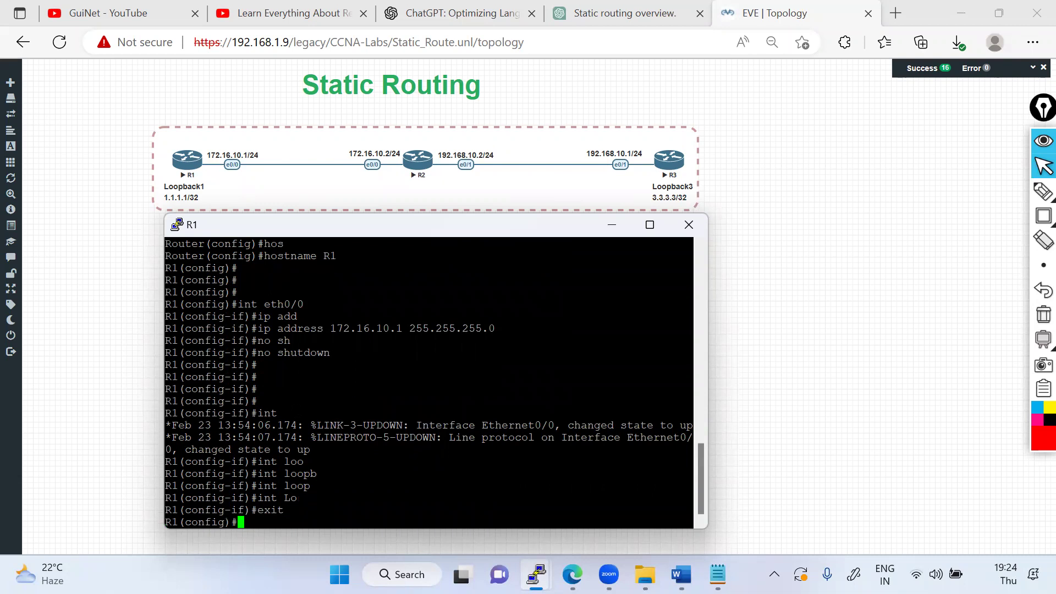
type("int loo")
key("Tab")
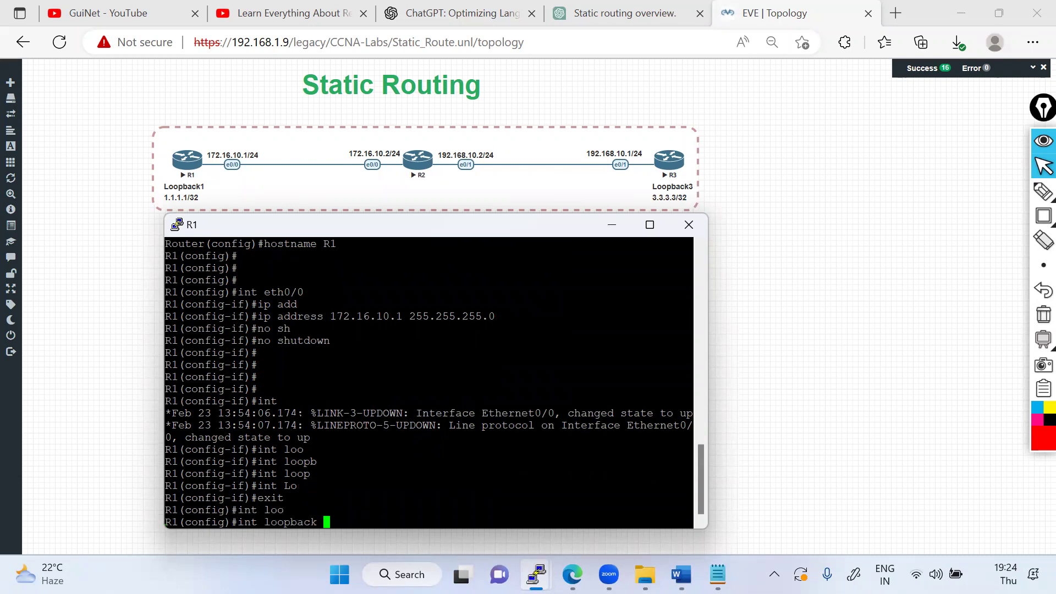
type("1")
key("Return")
Step: Try to assign R1's loopback 1 the address 1.1.1.1/32 in prefix notation
type("ip add")
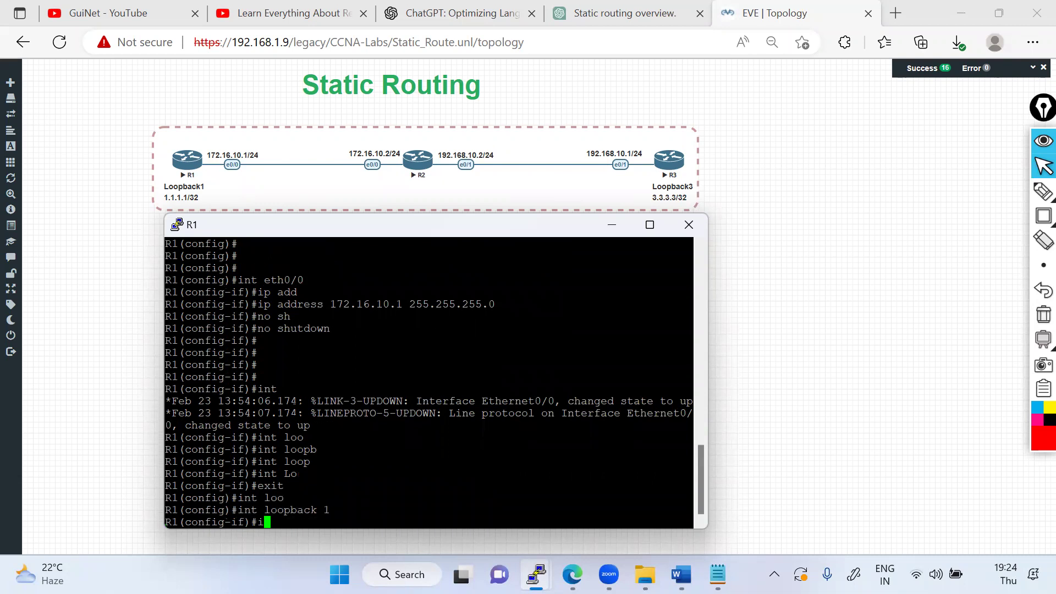
key("Tab")
type("1.1.1.1.")
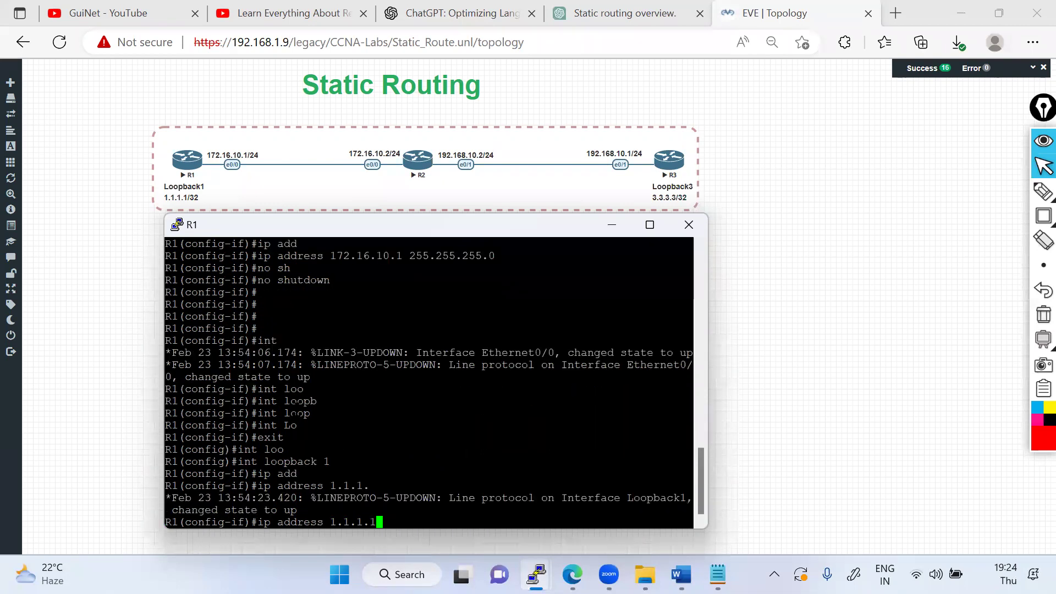
type("32")
key("Return")
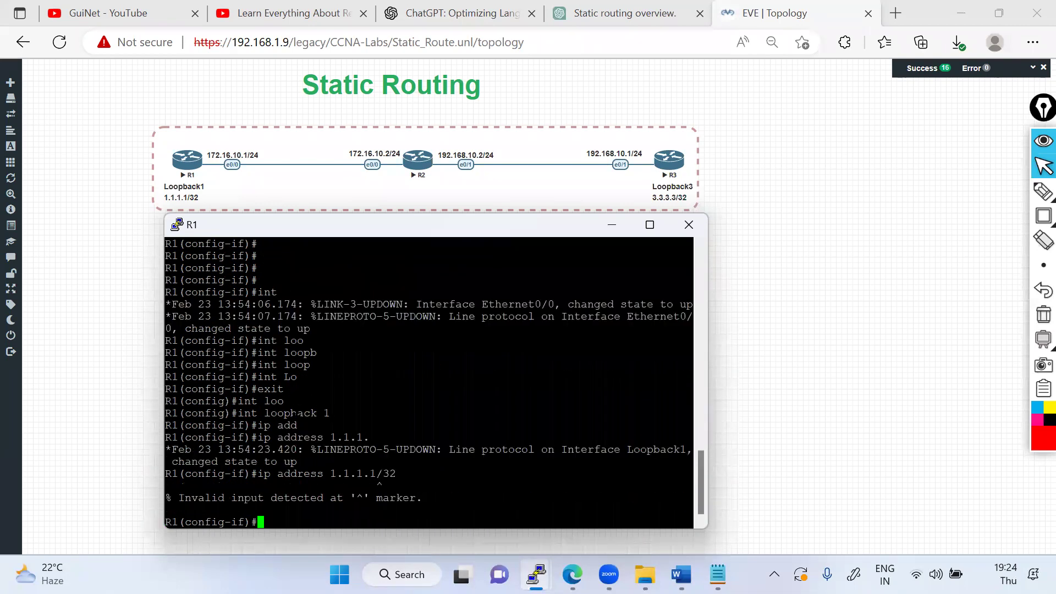
Step: Assign IP address 1.1.1.1 with mask 255.255.255.255 to R1's loopback 1 interface
key("Up")
key("BackSpace")
key("BackSpace")
key("BackSpace")
type("2")
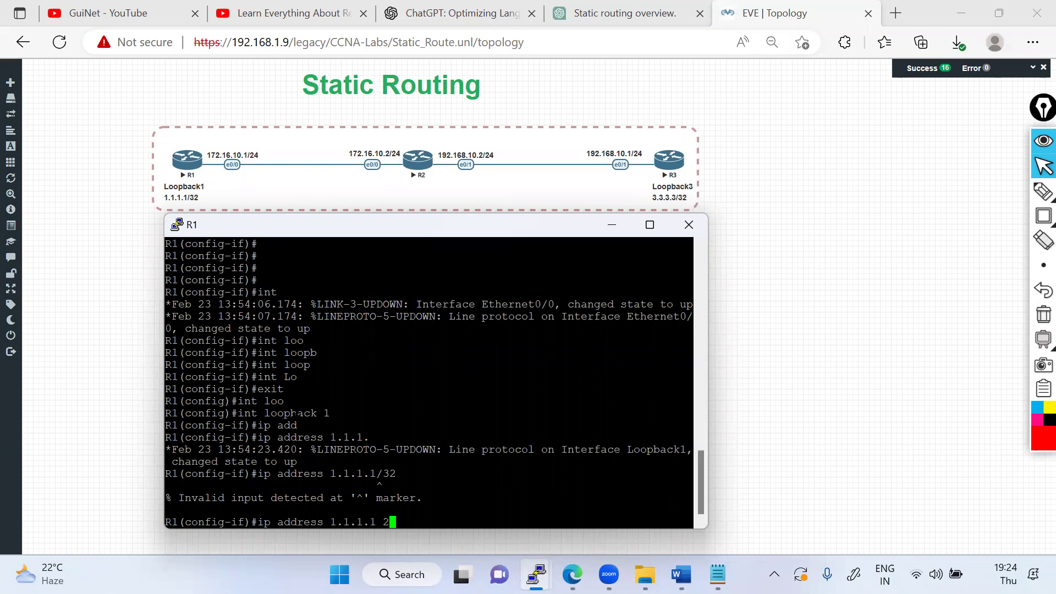
type("55.255.255.255")
key("Return")
key("Return")
key("Return")
Step: Enable R1's loopback 1 interface with no shutdown and save the configuration with do wr
type("no sh")
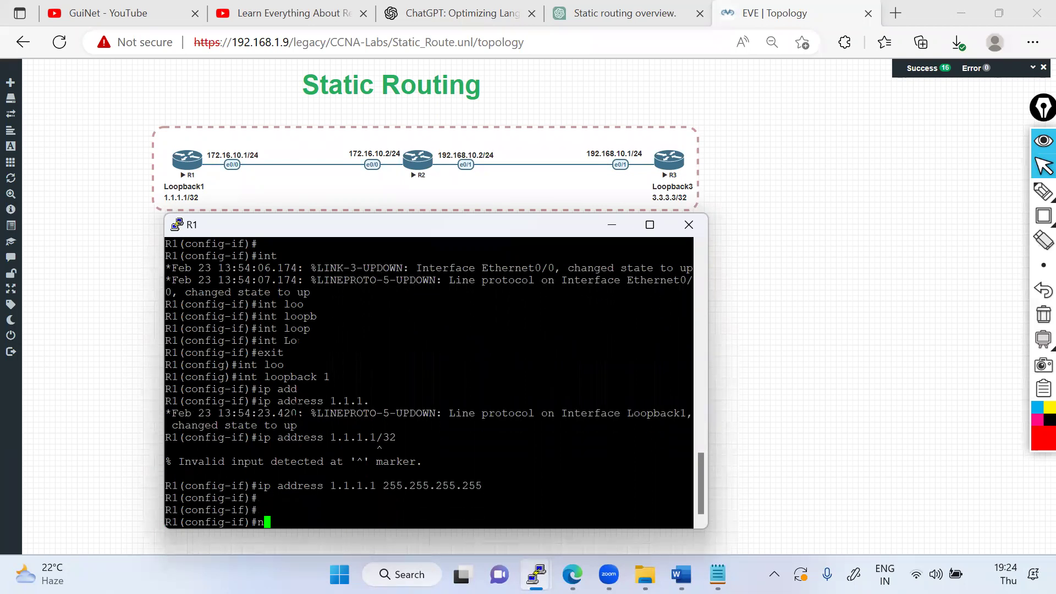
key("Tab")
key("Return")
key("Return")
key("Return")
key("Return")
type("do wr")
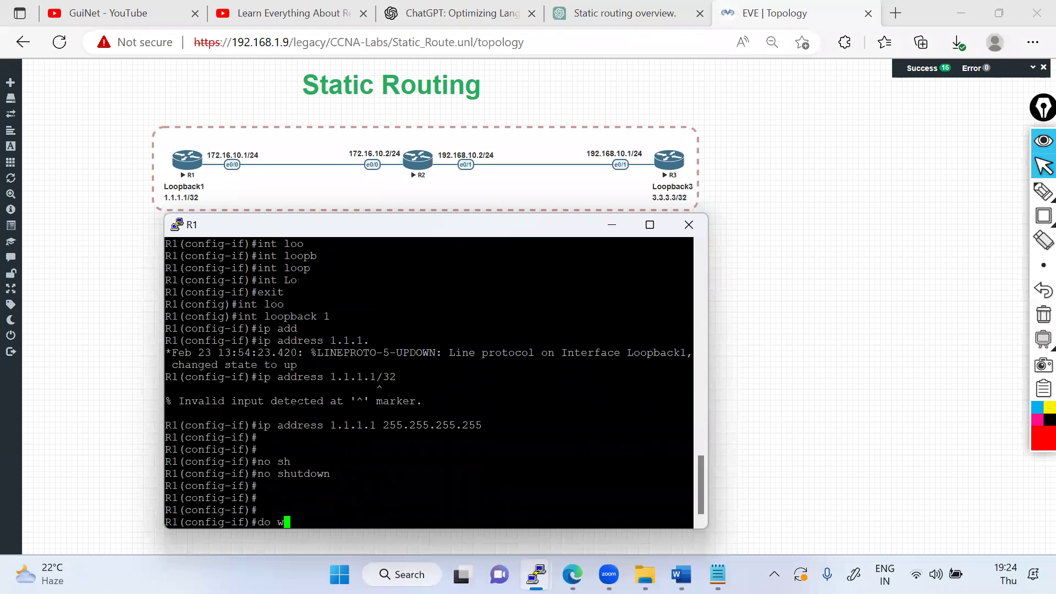
key("Return")
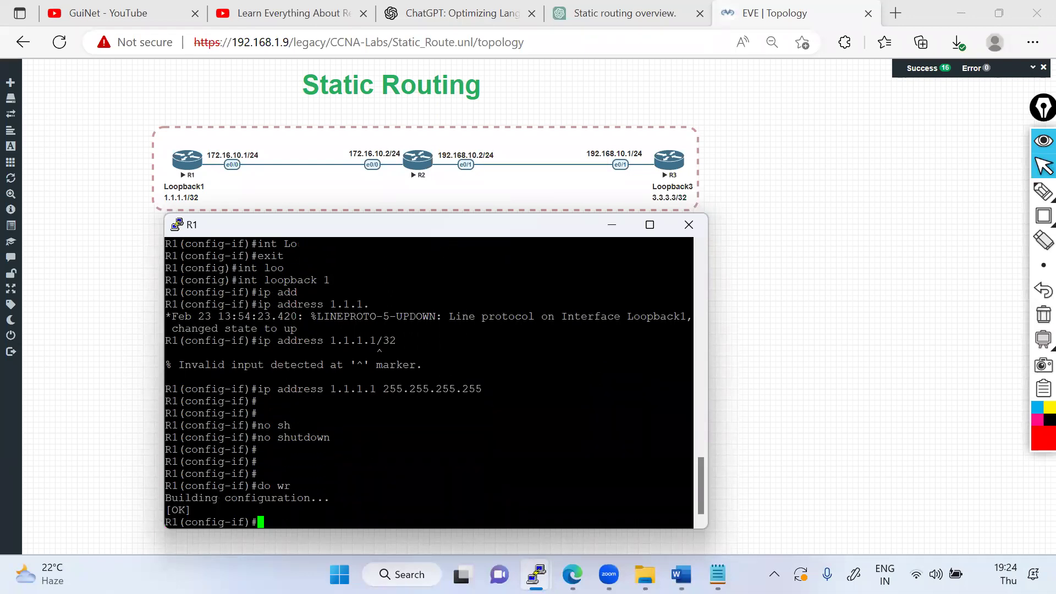
Step: Open R2's console from the topology and answer no to the initial configuration dialog
left_click(611, 225)
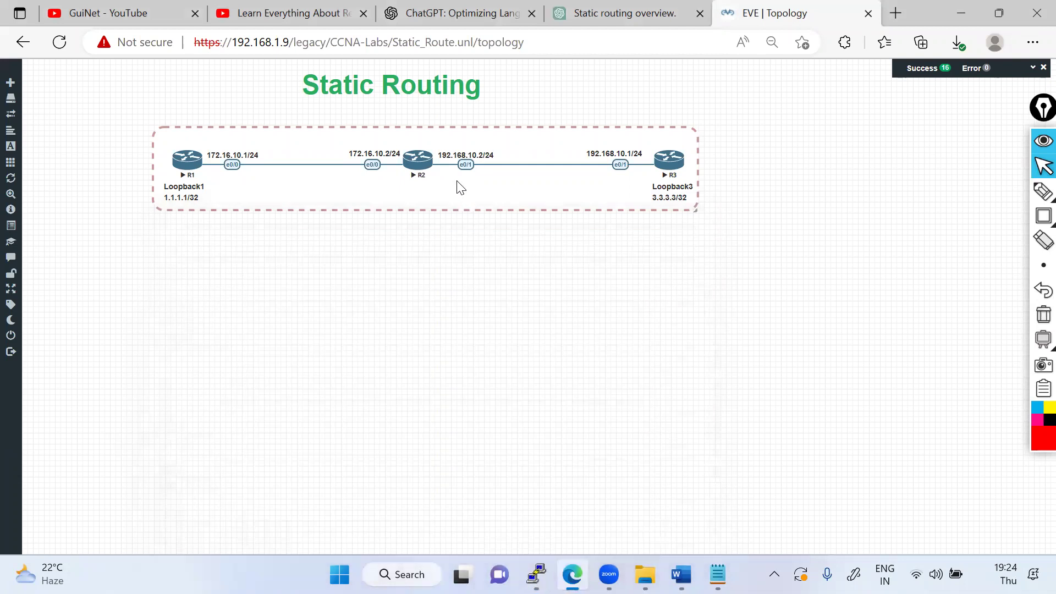
left_click(423, 165)
left_click(622, 166)
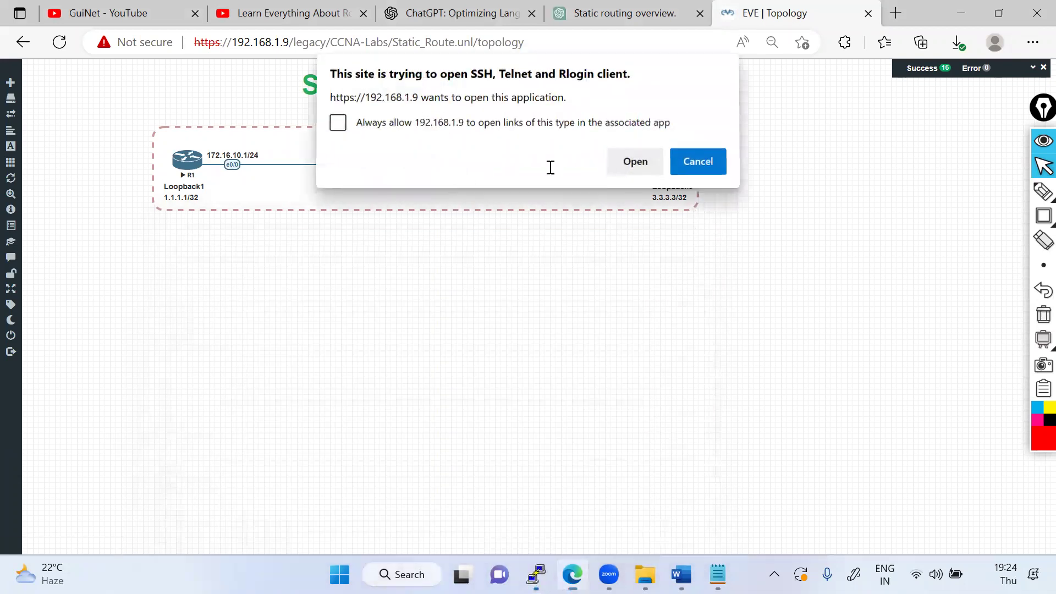
left_click_drag(327, 102, 458, 240)
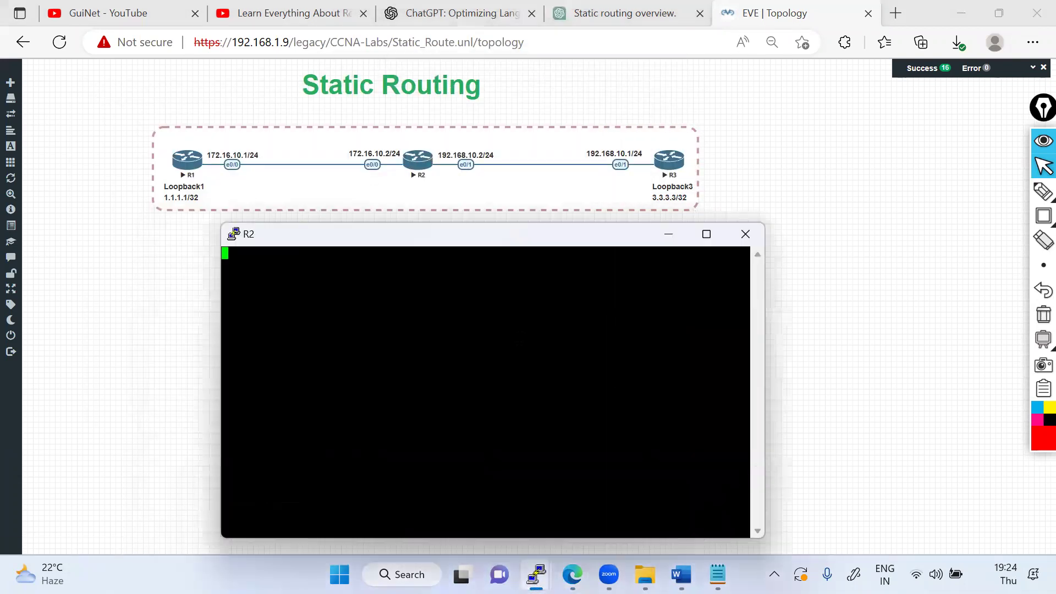
type("no")
key("Return")
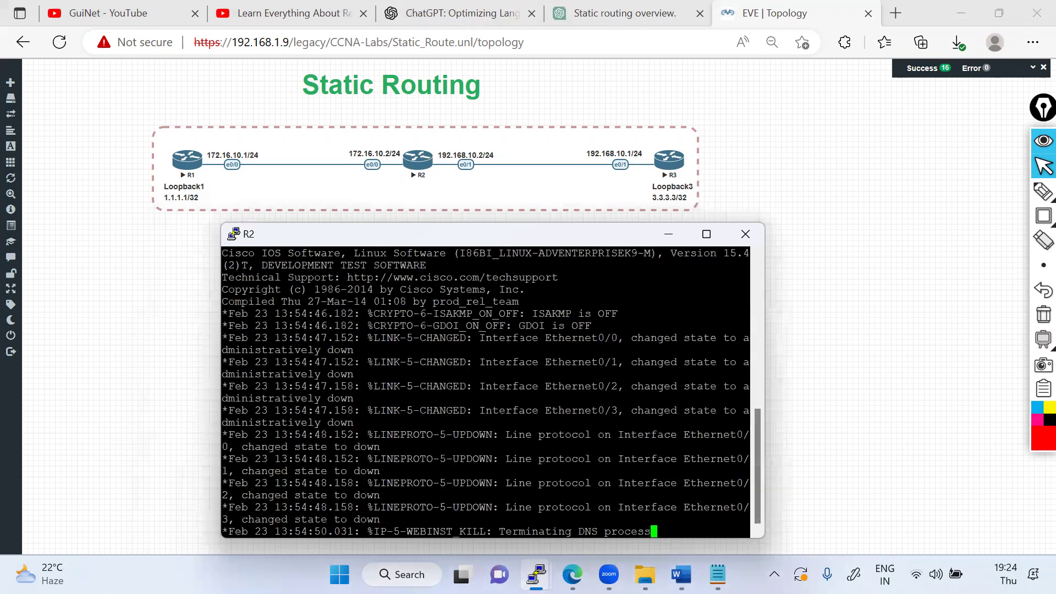
Step: Enter privileged mode with en and global configuration mode with conf t on the second router
key("Return")
key("Return")
key("Return")
key("Return")
key("Return")
key("Return")
key("Return")
type("en")
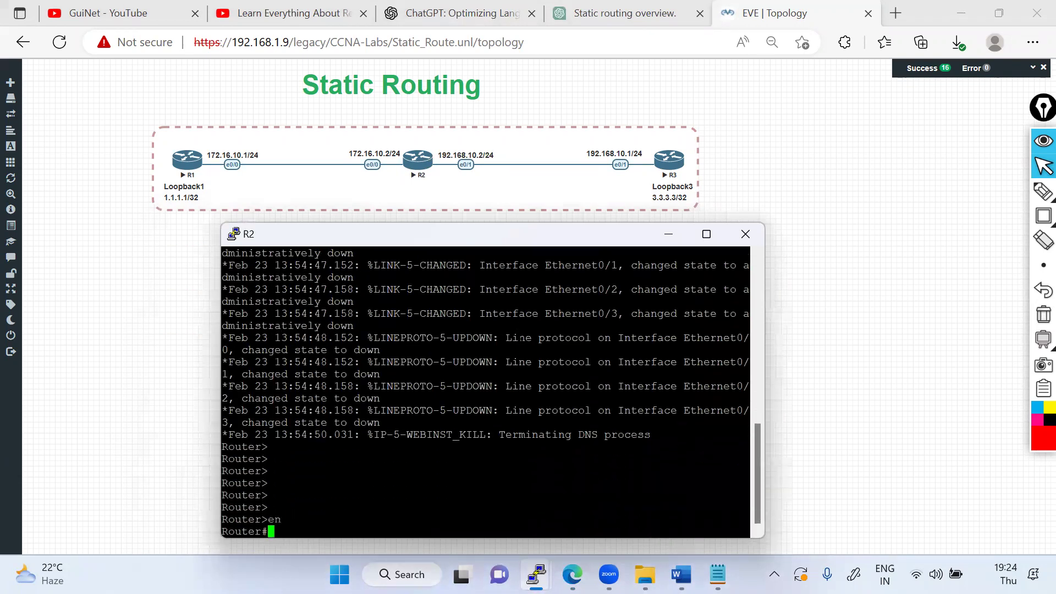
key("Return")
key("Return")
key("Return")
type("conf t")
key("Return")
key("Return")
key("Return")
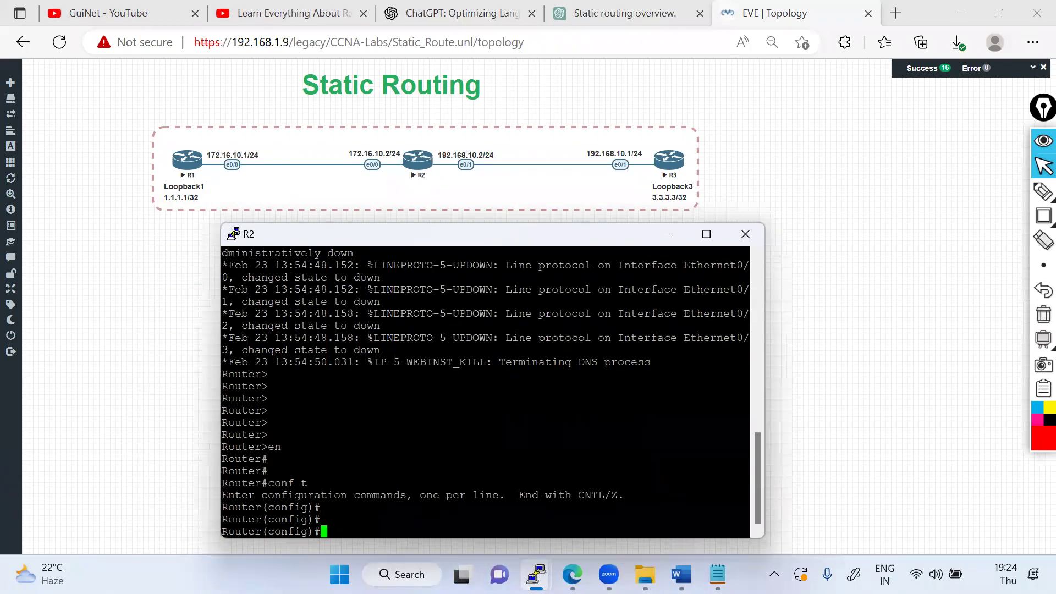
Step: Set the second router's hostname to R2
type("host")
key("Tab")
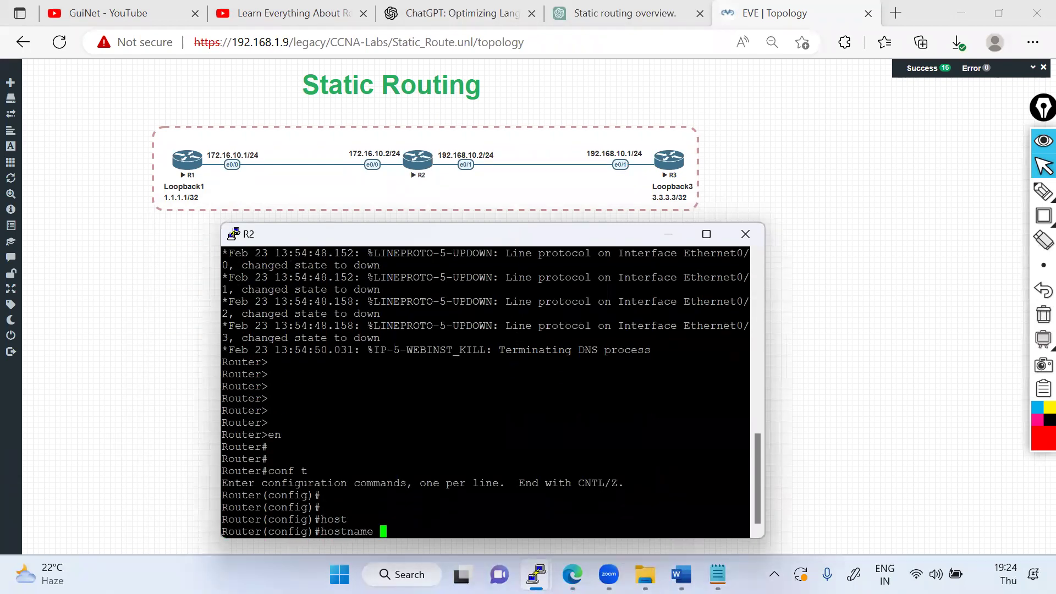
type("R2")
key("Return")
key("Return")
key("Return")
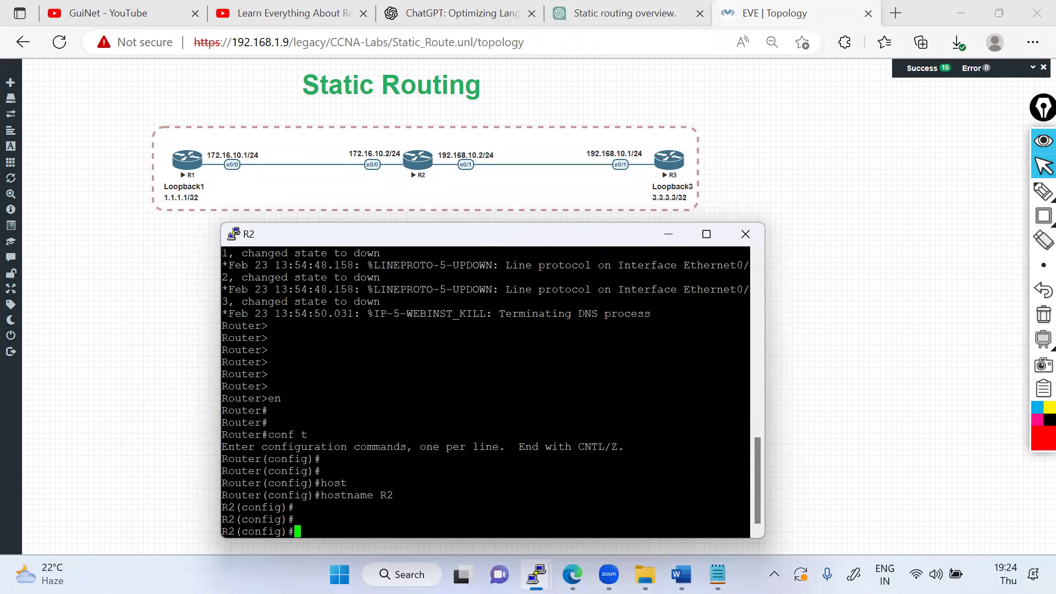
Step: Assign IP address 172.16.10.2 with mask 255.255.255.0 to R2's interface ethernet 0/0
type("int eth")
key("Tab")
type("0/0")
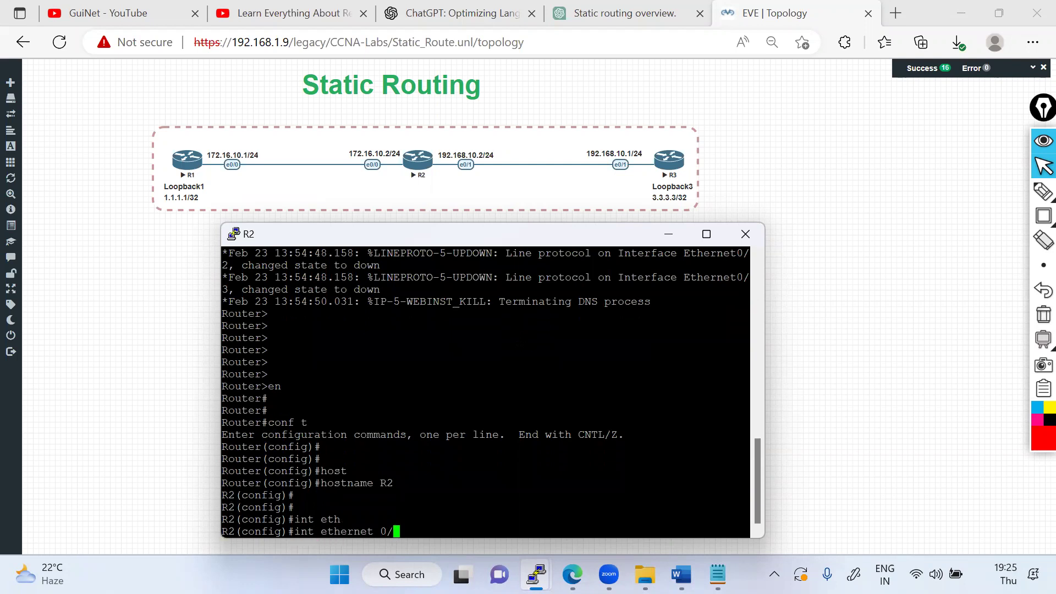
key("Return")
type("ip add")
key("Tab")
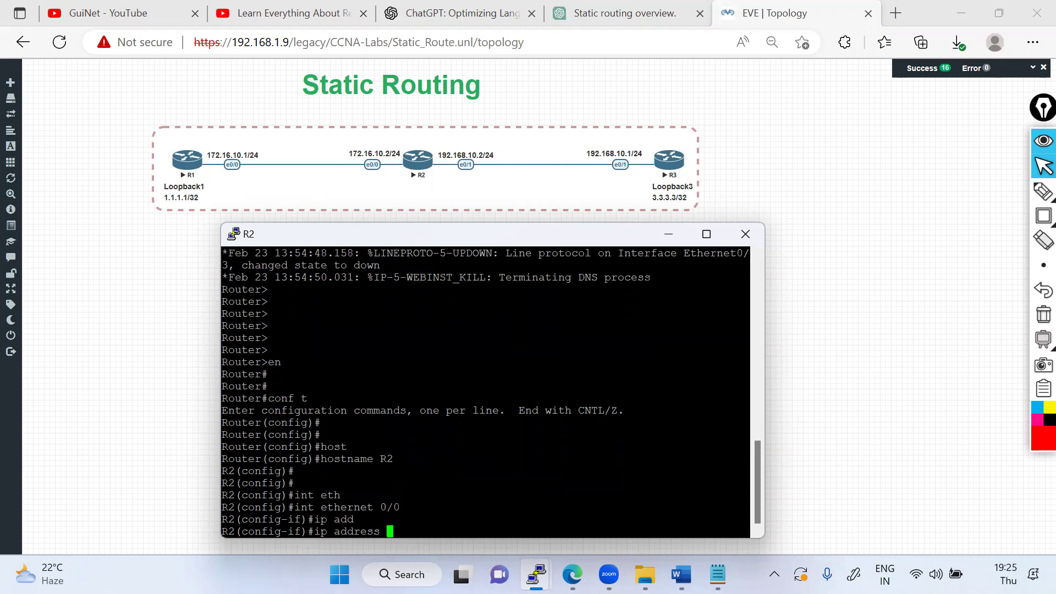
type("172.16.10.2 255.255.255.0")
key("Return")
Step: Enable R2's interface ethernet 0/0 with the no shutdown command
key("Tab")
key("Return")
key("Return")
key("Return")
key("Return")
key("Return")
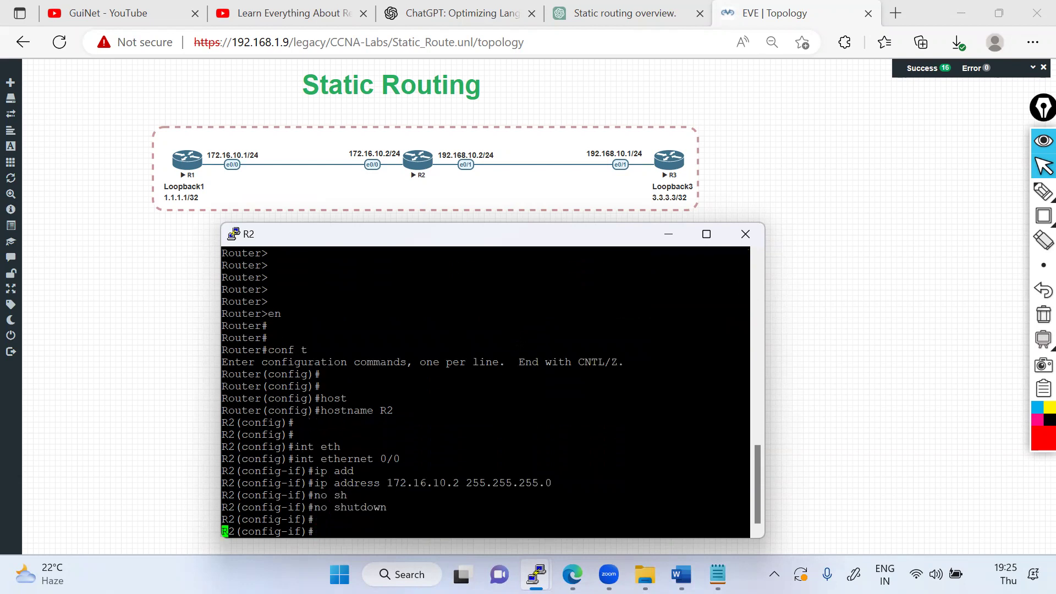
Step: Ping R1's address 172.16.10.1 from R2 with do ping to test the link
type("do ping")
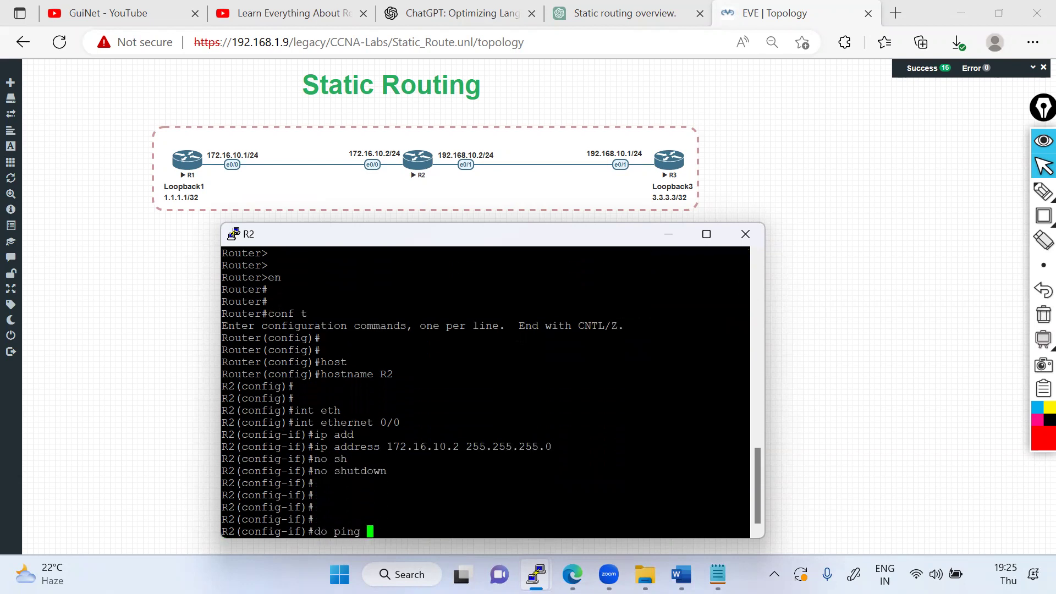
left_click_drag(381, 398, 465, 398)
right_click(465, 398)
key("BackSpace")
key("BackSpace")
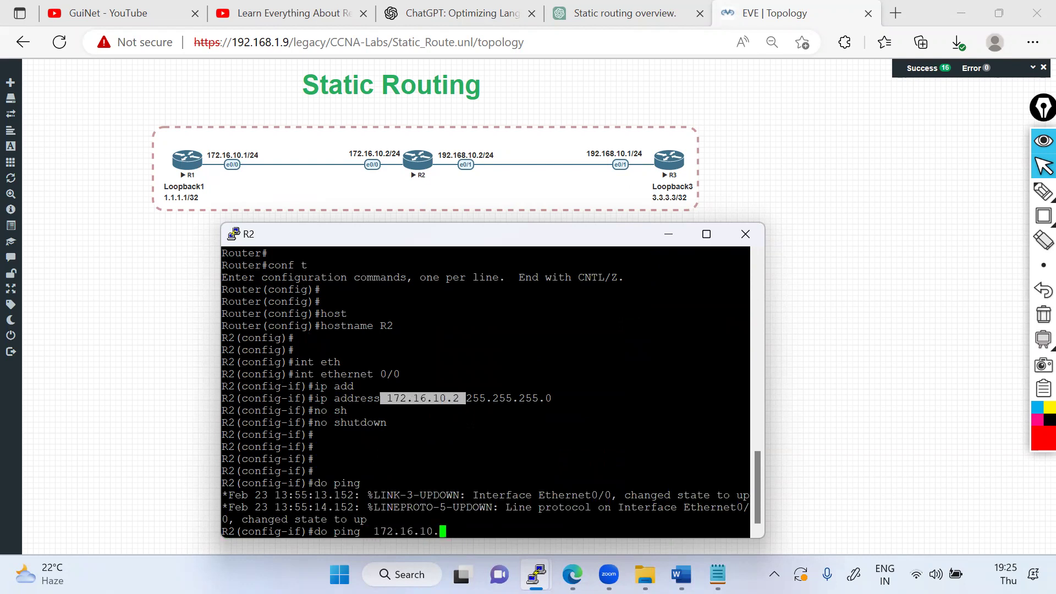
type("1")
key("Return")
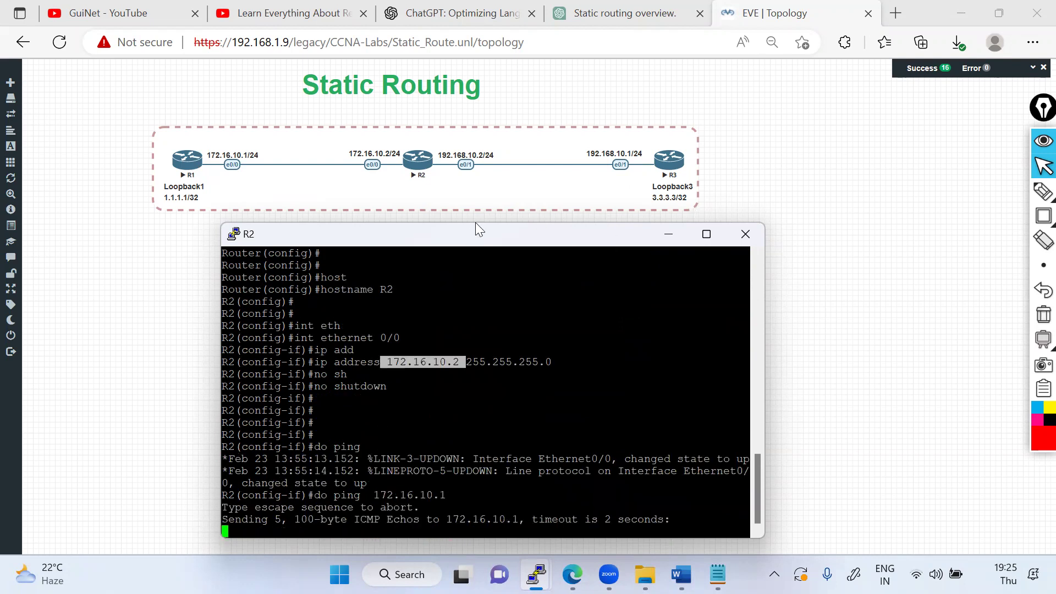
left_click_drag(385, 233, 404, 206)
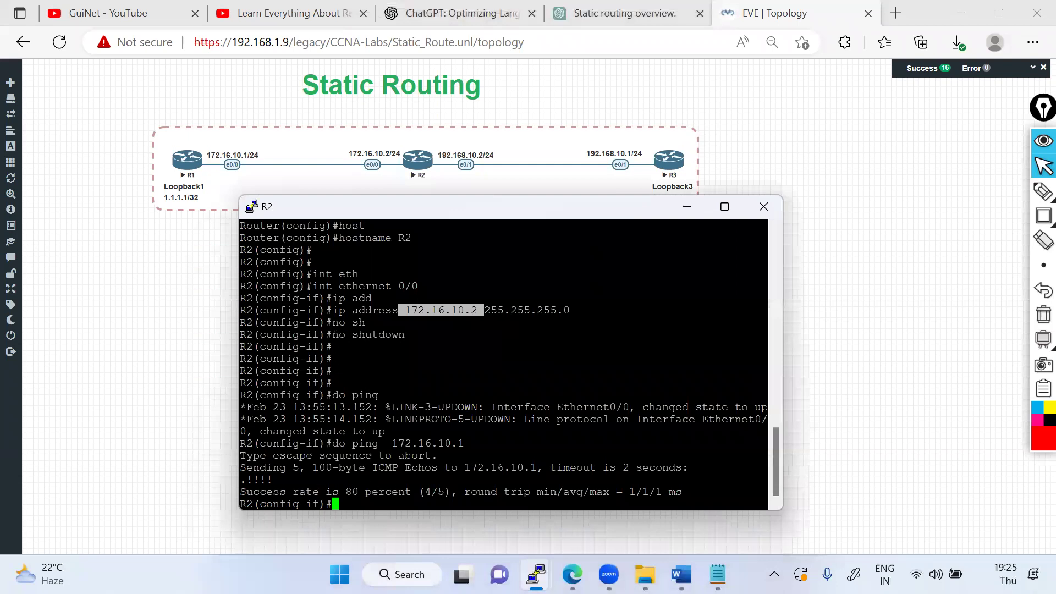
Step: Exit the ethernet 0/0 configuration and enter interface ethernet 0/1 on R2
type("exit")
key("Return")
key("Return")
key("Return")
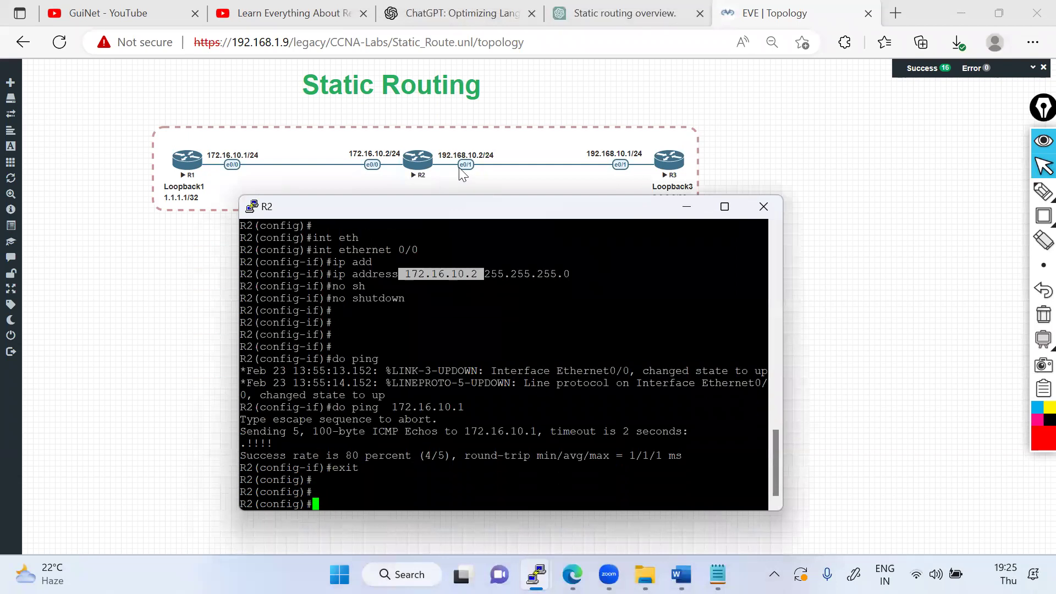
key("Up")
key("Up")
key("Up")
key("Up")
key("Up")
key("Up")
key("Up")
key("Up")
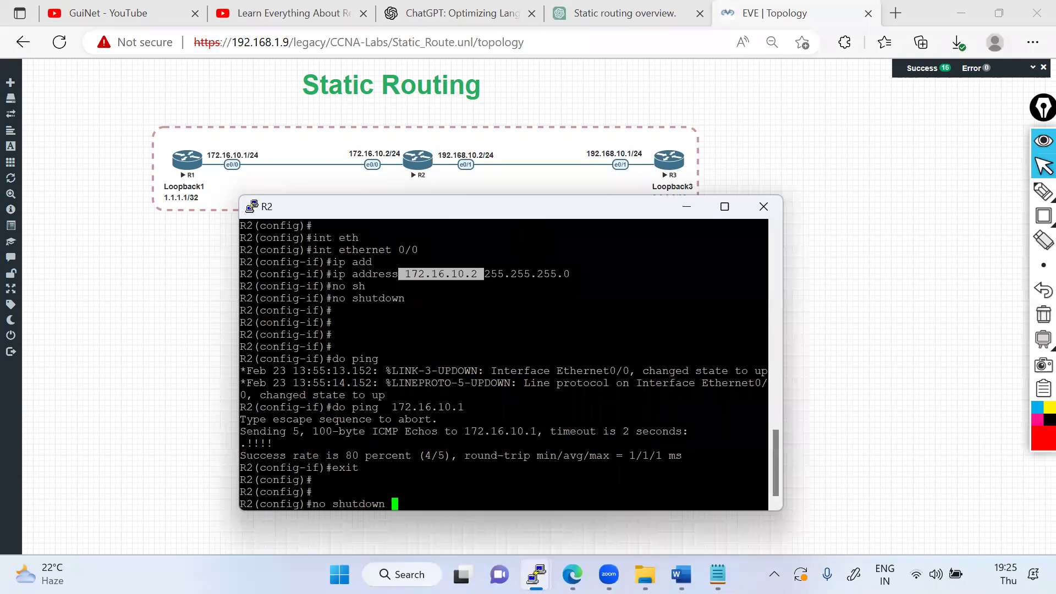
key("BackSpace")
type("1")
key("Return")
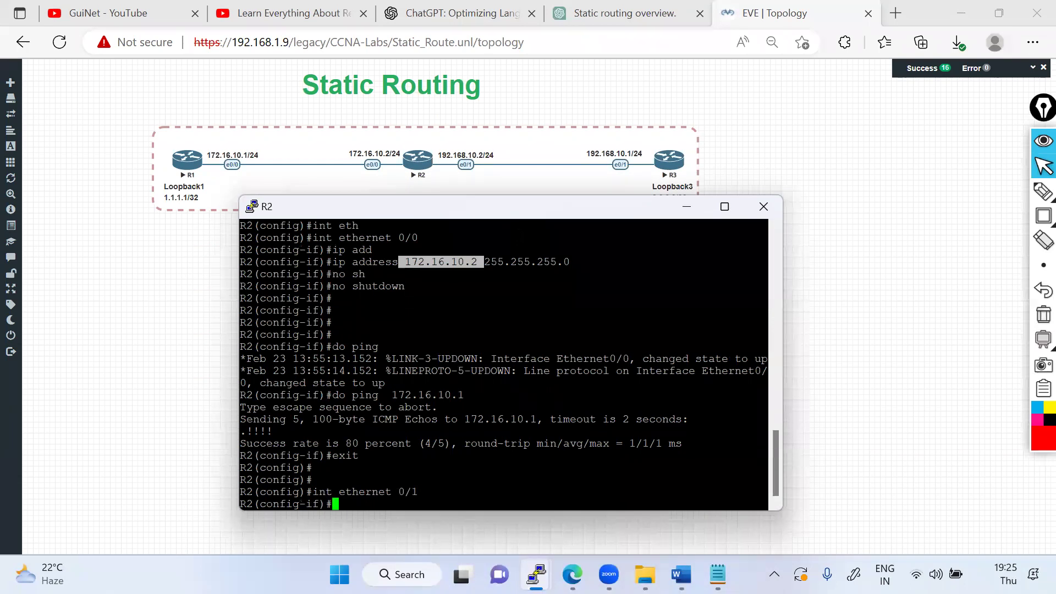
Step: Assign IP address 192.168.10.2 with mask 255.255.255.0 to R2's interface ethernet 0/1
type("ip add")
key("Tab")
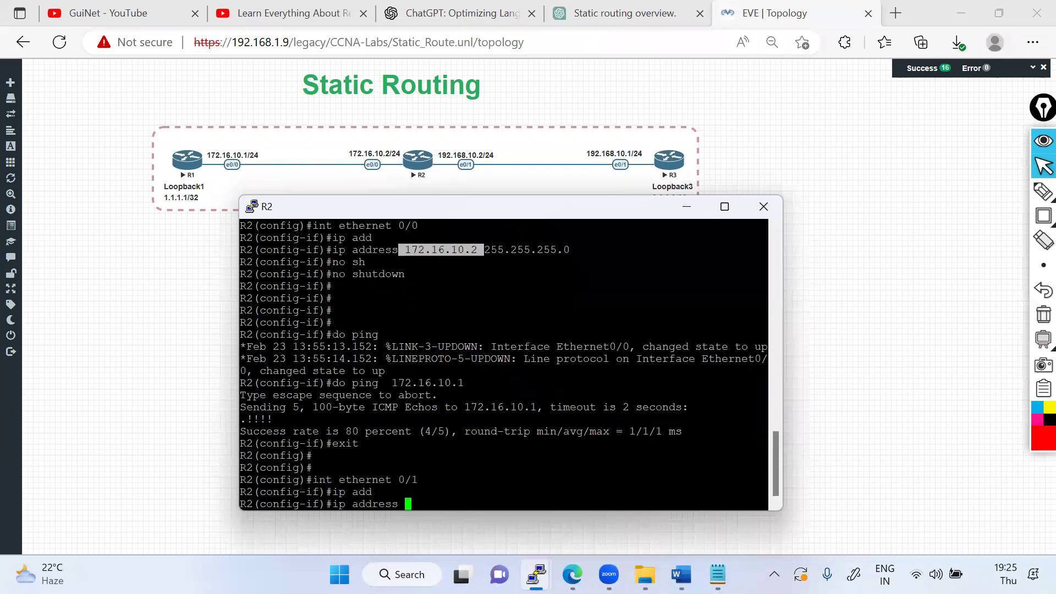
type("192.168.10.2 255.25")
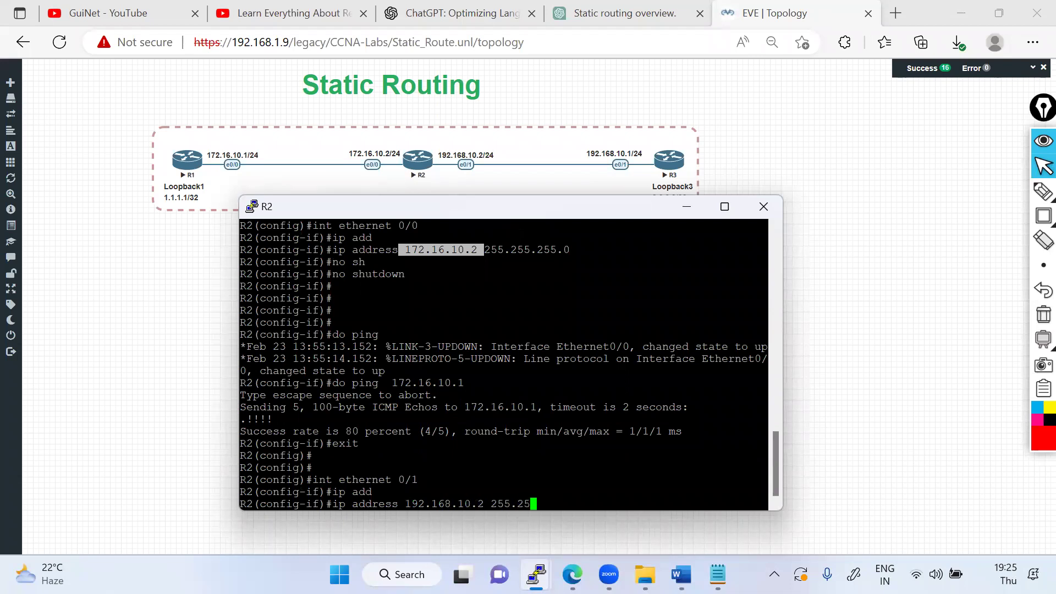
type("5.255.0")
key("Return")
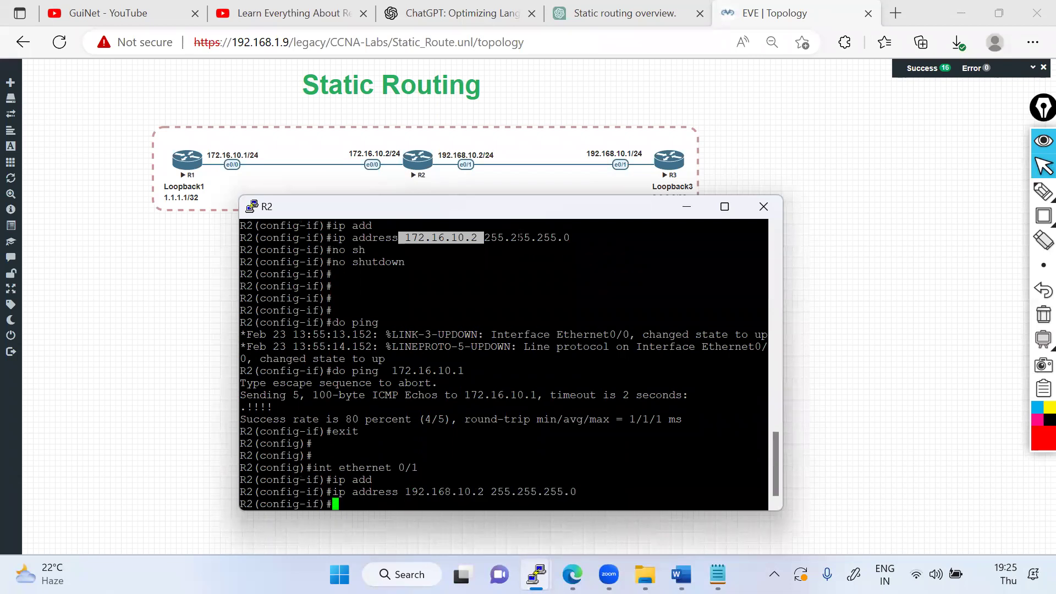
Step: Enable R2's interface ethernet 0/1 with the no shutdown command
type("no sh")
key("Tab")
key("Return")
key("Return")
key("Return")
key("Return")
key("Return")
key("Return")
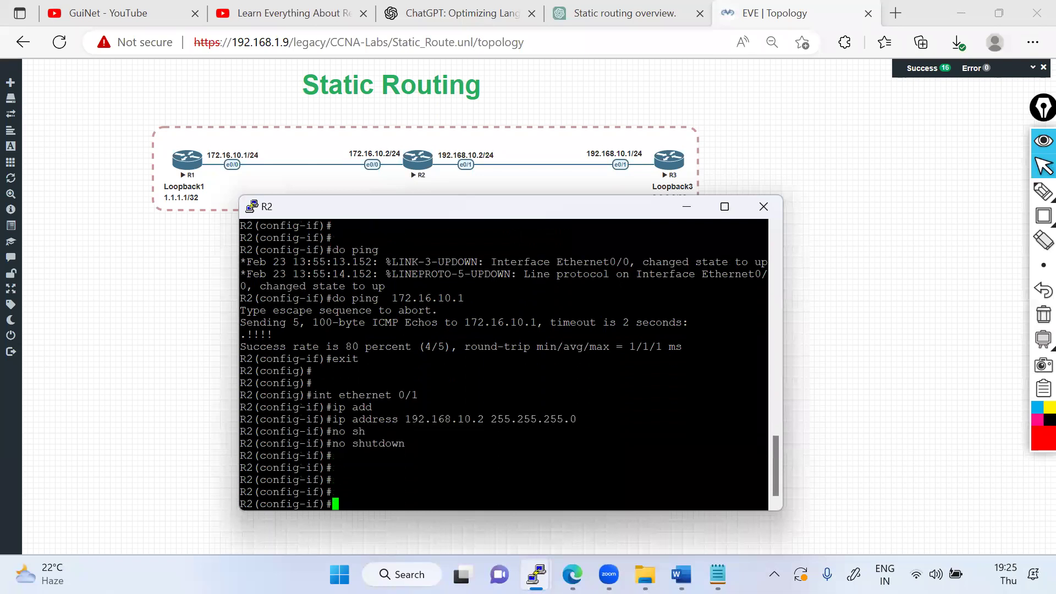
Step: Save R2's configuration with do wr and return to privileged mode
type("do wr")
key("Return")
key("ctrl+z")
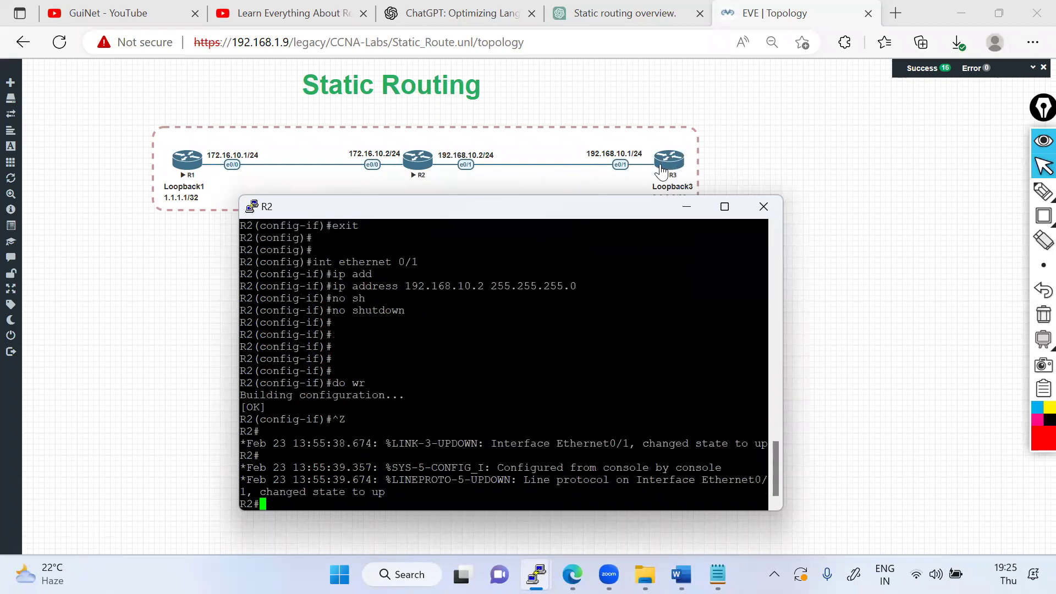
Step: Open R3's console from the topology and answer no to the initial configuration dialog
left_click(686, 209)
left_click(669, 160)
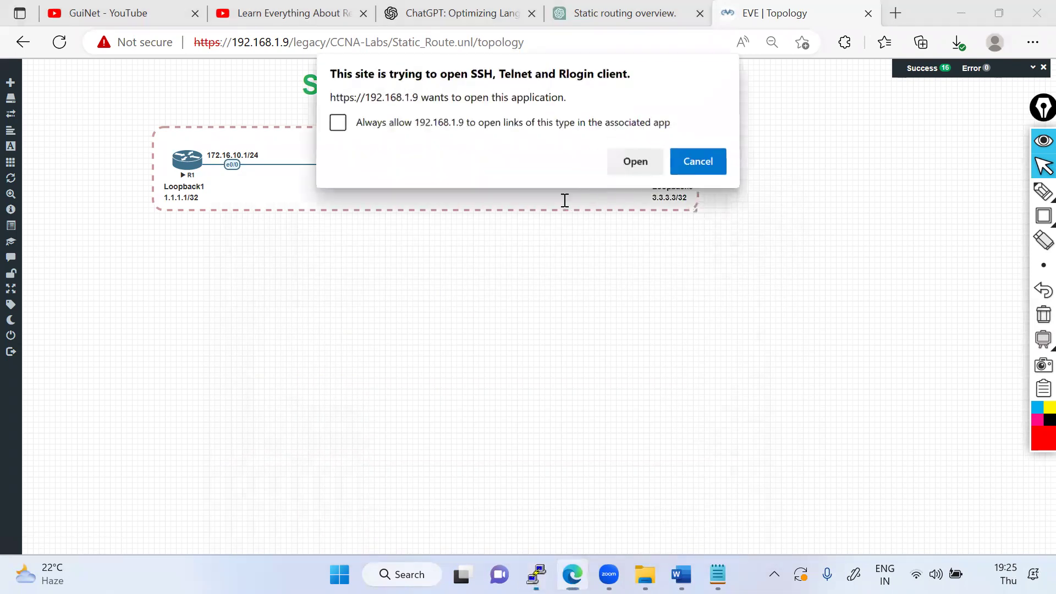
left_click(636, 161)
left_click_drag(415, 130, 556, 237)
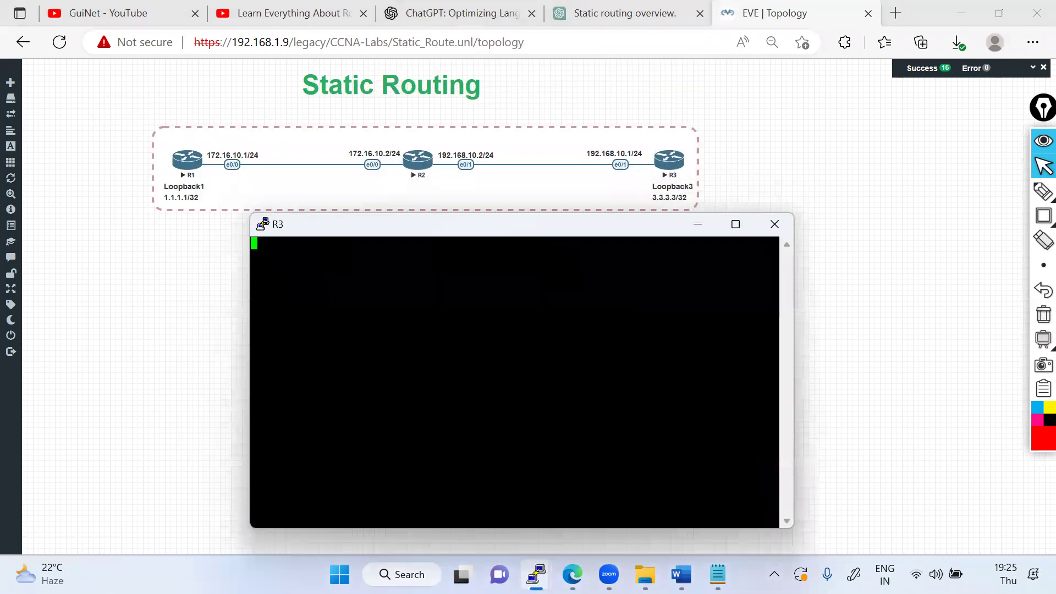
key("Return")
key("Return")
key("Return")
type("no")
key("Return")
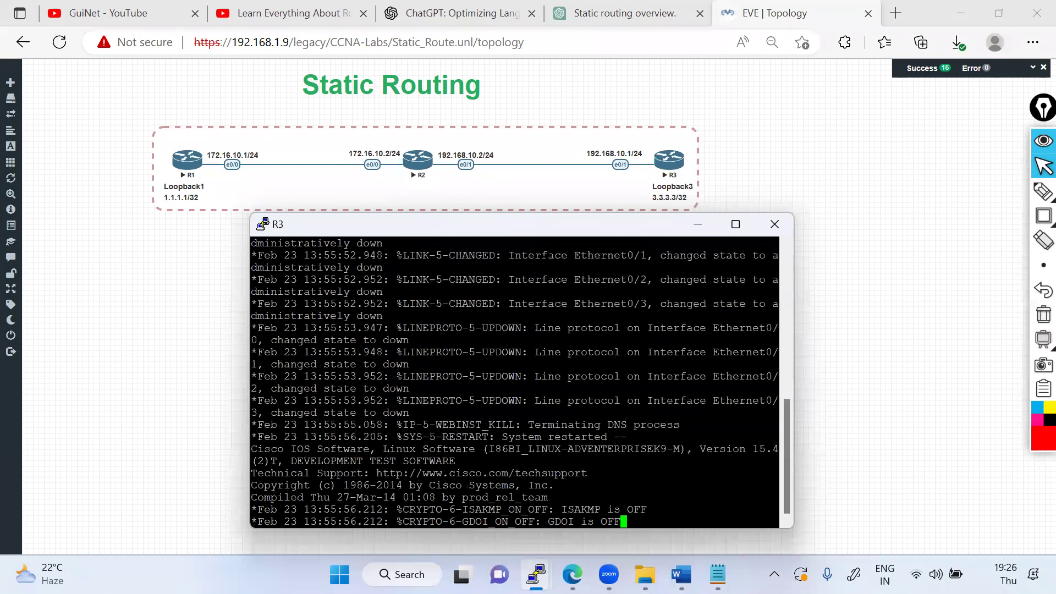
Step: Enter privileged mode on R3 and open global configuration mode with conf t
key("Return")
key("Return")
key("Return")
key("Return")
key("Return")
key("Return")
key("Return")
type("en")
key("Return")
key("Return")
key("Return")
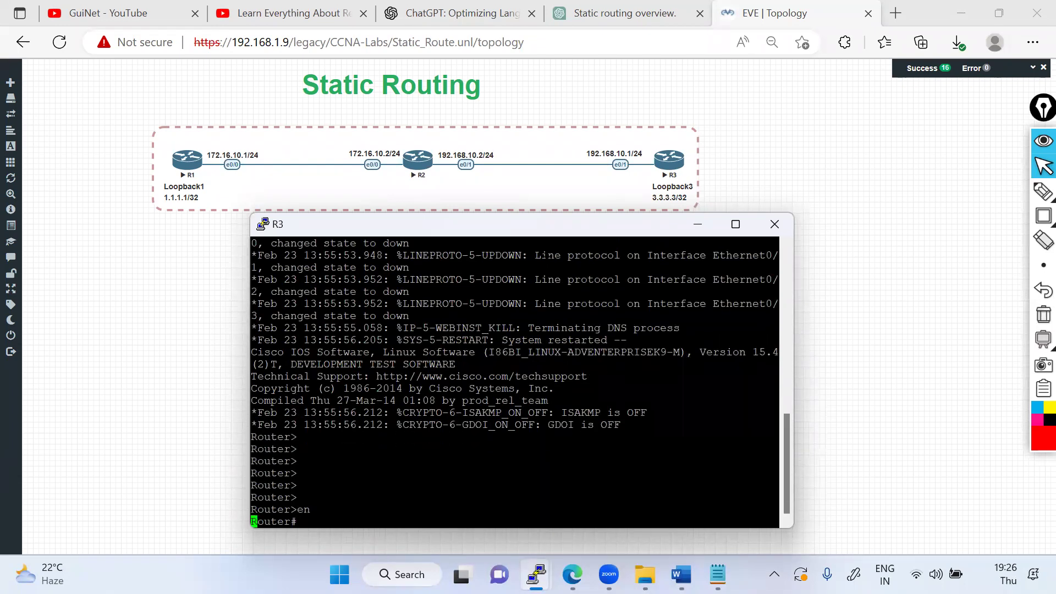
type("conf t")
key("Return")
key("Return")
key("Return")
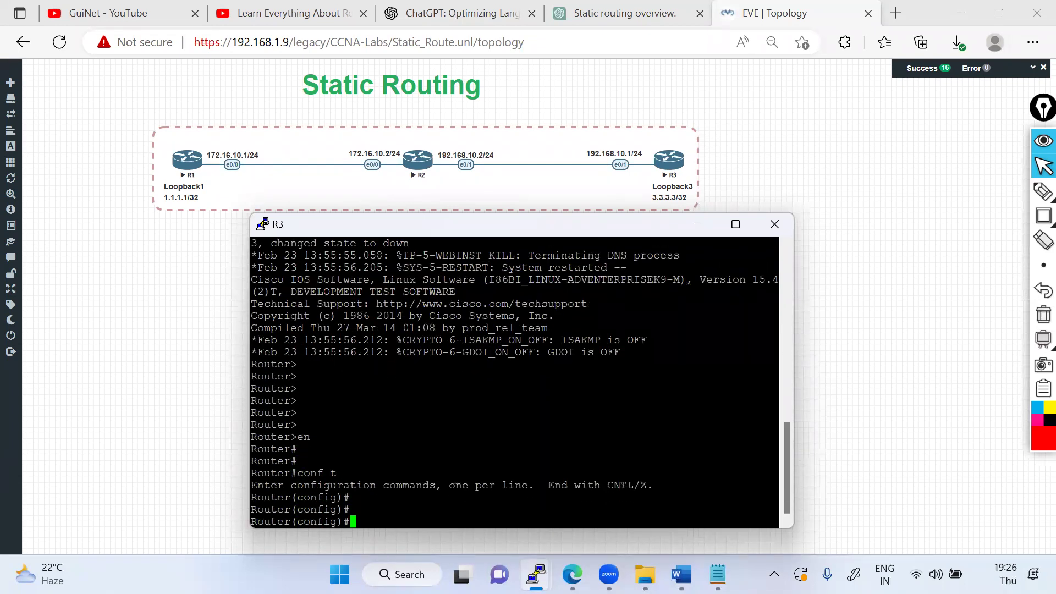
Step: Set the router's hostname to R3
type("hs")
key("Tab")
key("BackSpace")
type("o")
key("Tab")
type("R")
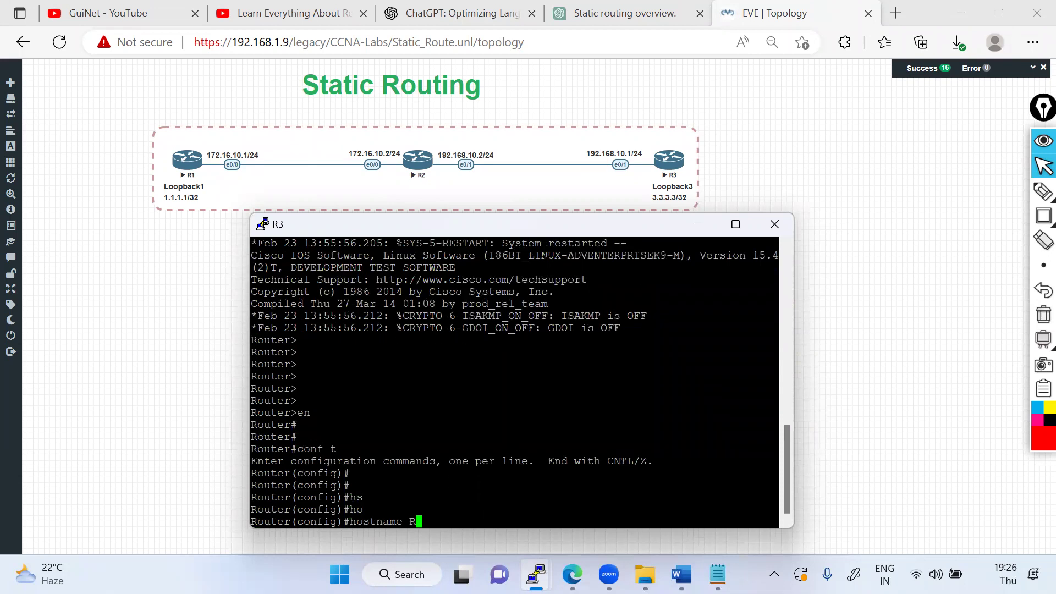
type("3")
key("Return")
key("Return")
key("Return")
key("Return")
Step: Assign IP address 192.168.10.1 with mask 255.255.255.0 to R3's interface ethernet 0/1
type("int eth")
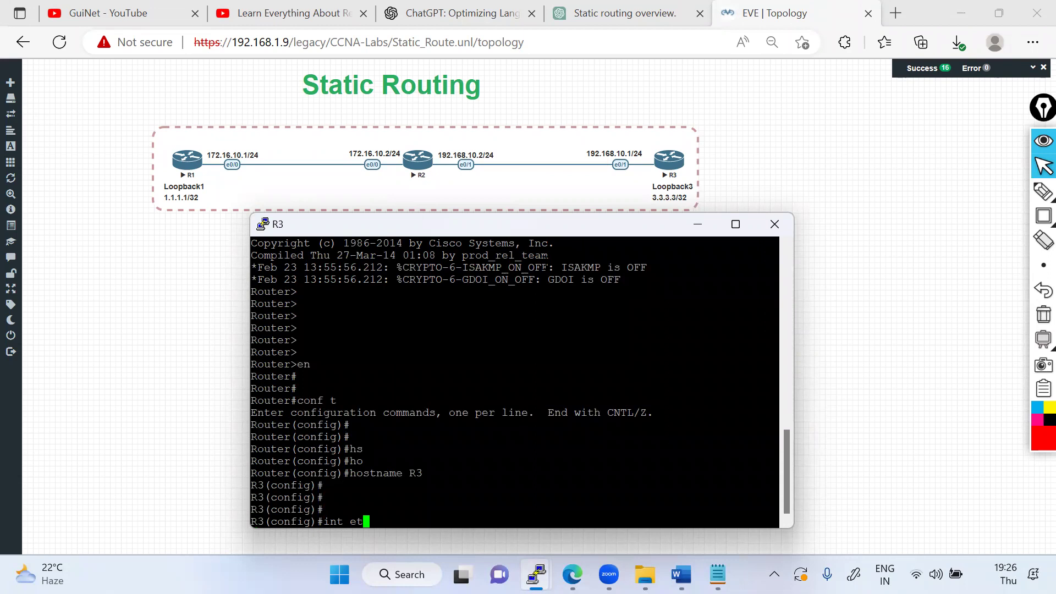
key("Tab")
type("0/1")
key("Return")
type("ip add")
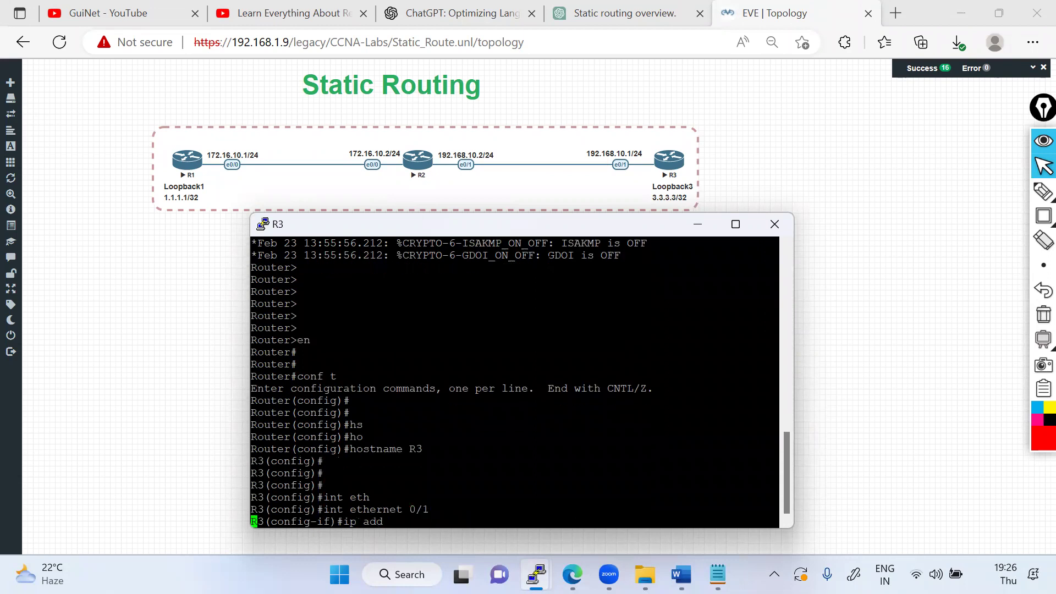
key("Tab")
type("192.168.10.")
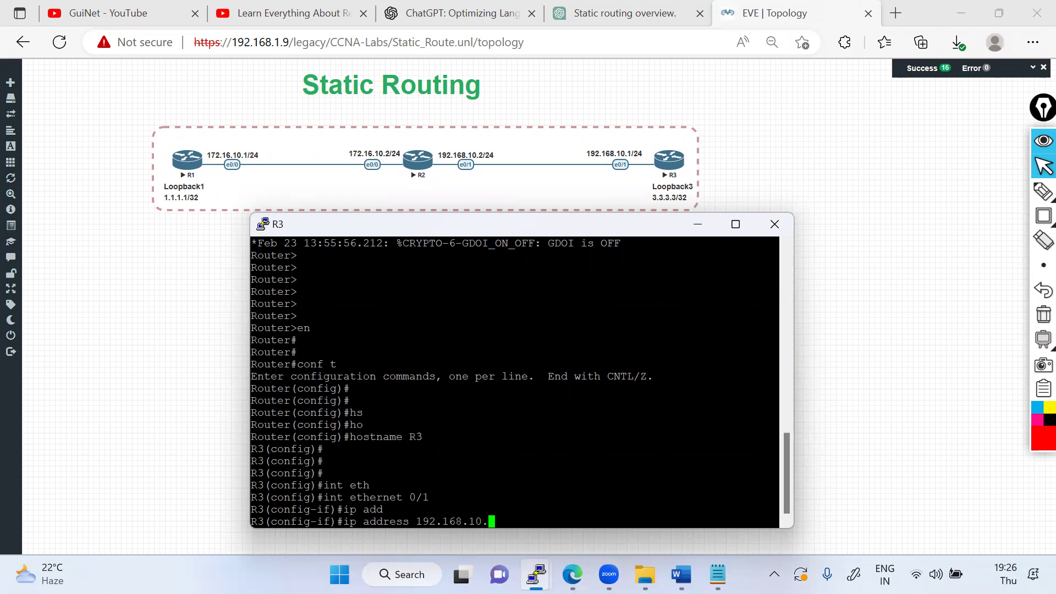
type("1 255.255.255.0")
key("Return")
Step: Enable R3's interface ethernet 0/1 with the no shutdown command
type("nos")
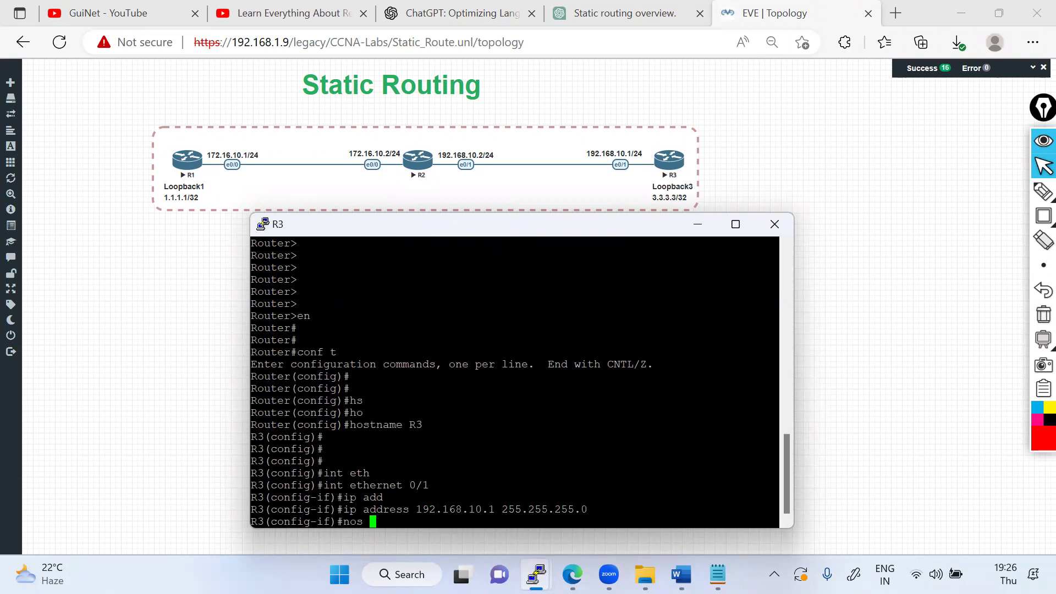
type(" hs")
type("h")
key("Tab")
key("Return")
key("Return")
key("Return")
key("Return")
key("Return")
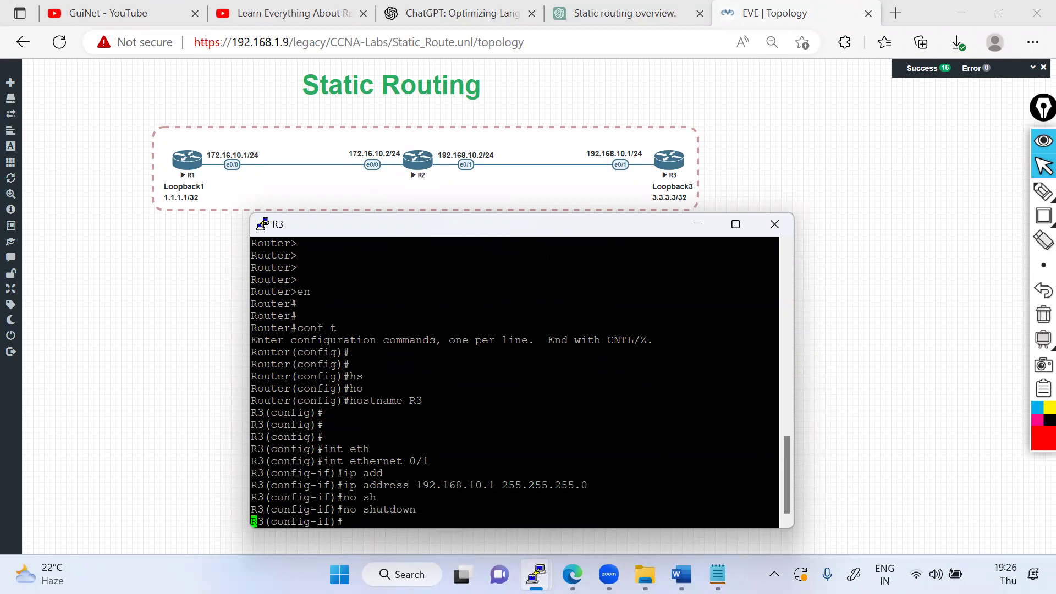
Step: Ping R2's address 192.168.10.2 from R3's interface configuration mode
type("do ping ")
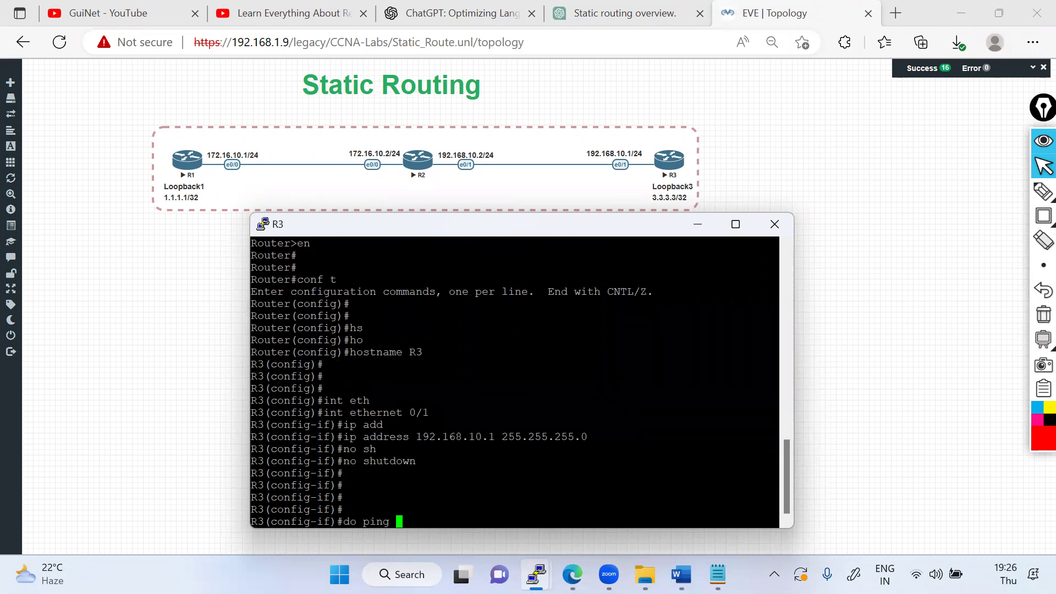
type("192.168.10.1")
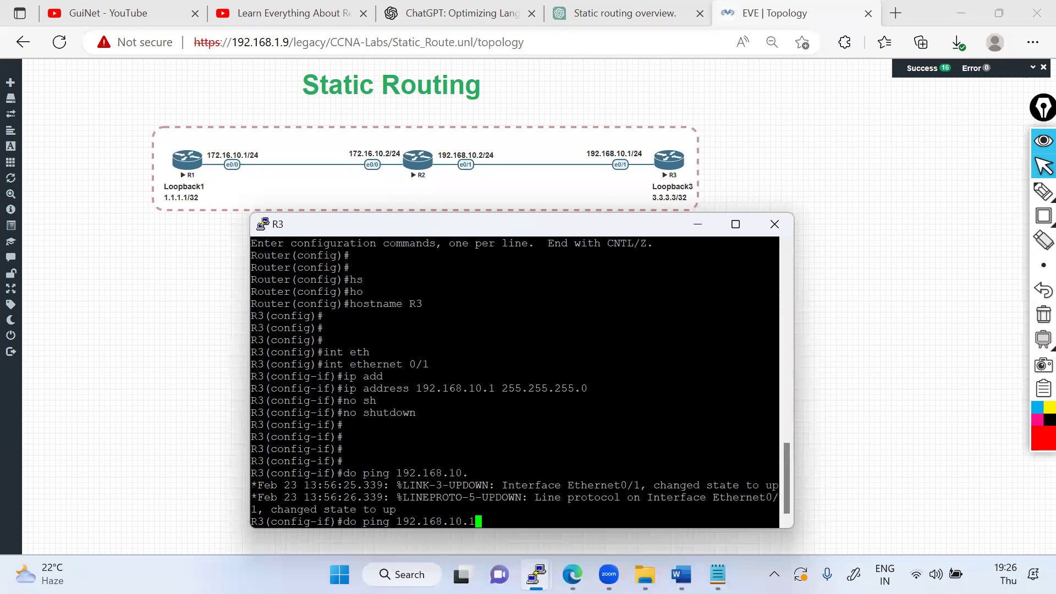
key("Return")
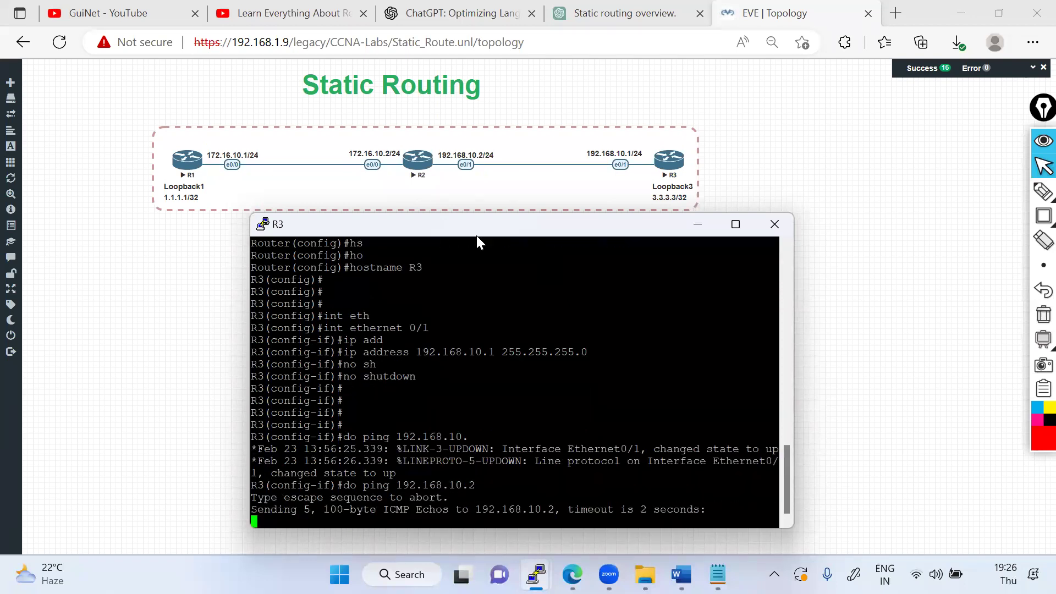
key("Return")
key("Return")
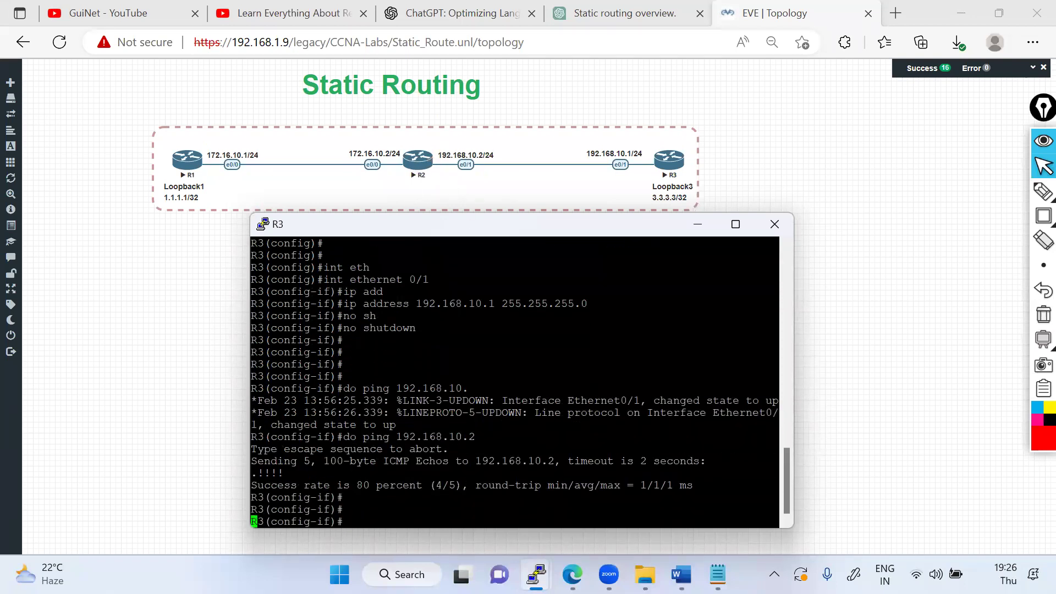
Step: Exit the ethernet interface configuration on R3 and create interface loopback 3
type("exit")
key("Return")
key("Return")
key("Return")
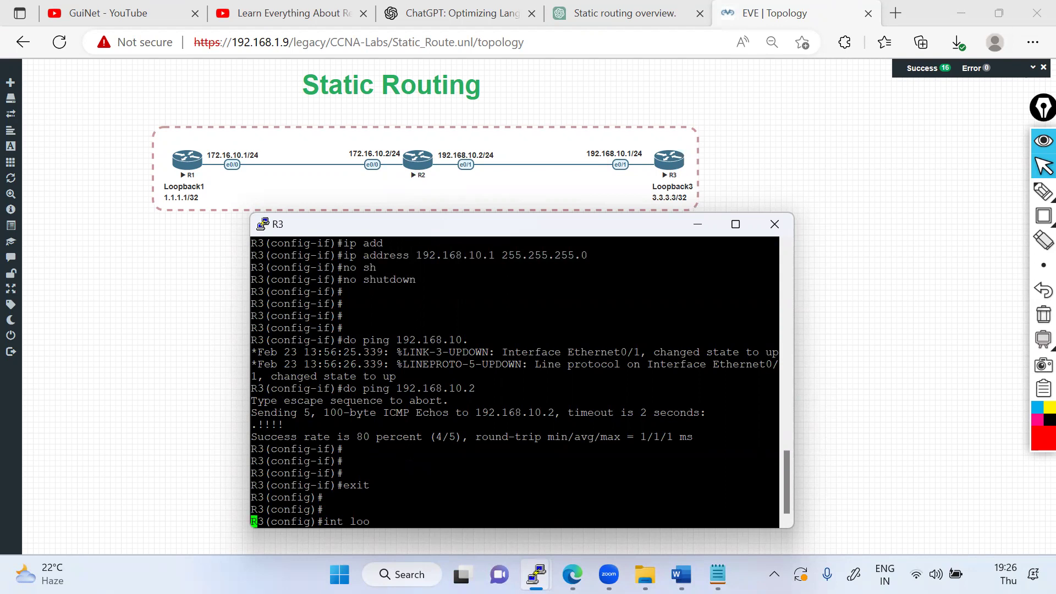
type("int loo")
key("Tab")
key("Return")
key("Return")
key("Return")
Step: Assign IP address 3.3.3.3 with mask 255.255.255.255 to R3's loopback 3
type("ip add")
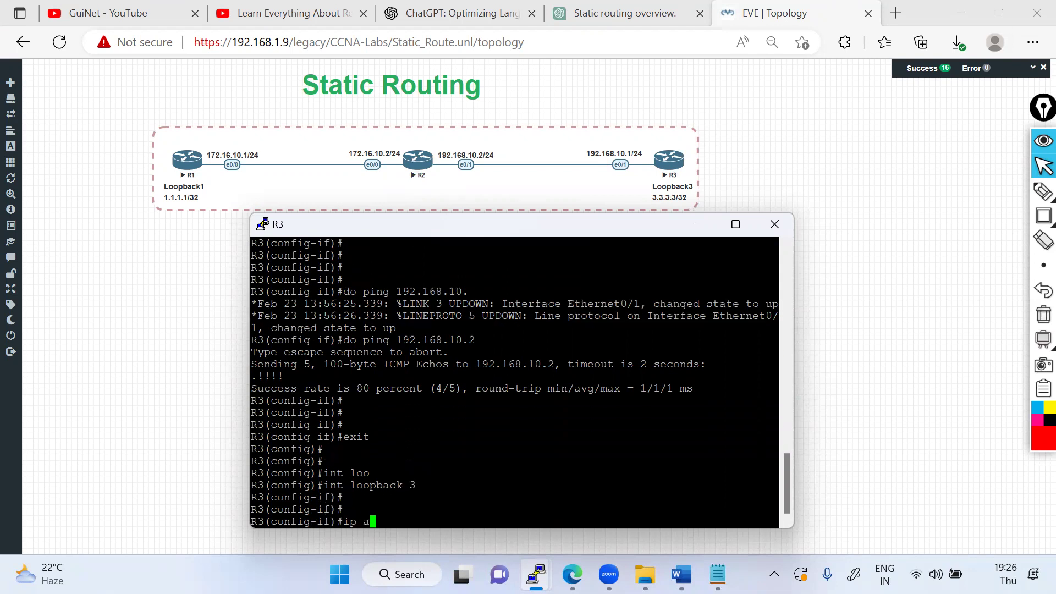
key("Tab")
type("3.3.3")
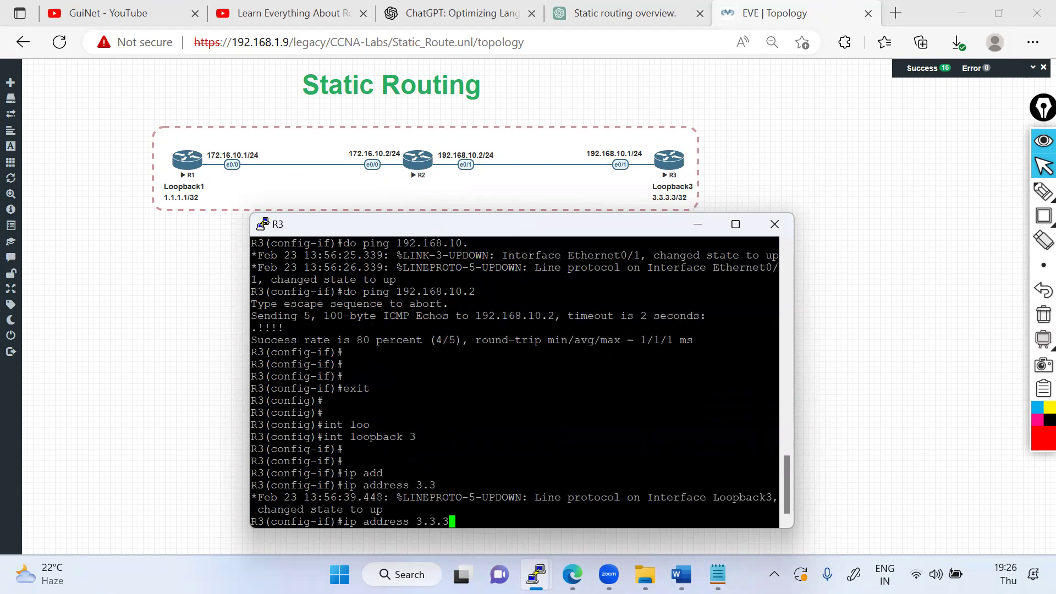
type(".3.")
key("BackSpace")
type("35")
key("BackSpace")
key("BackSpace")
key("BackSpace")
type("255.255.255.255")
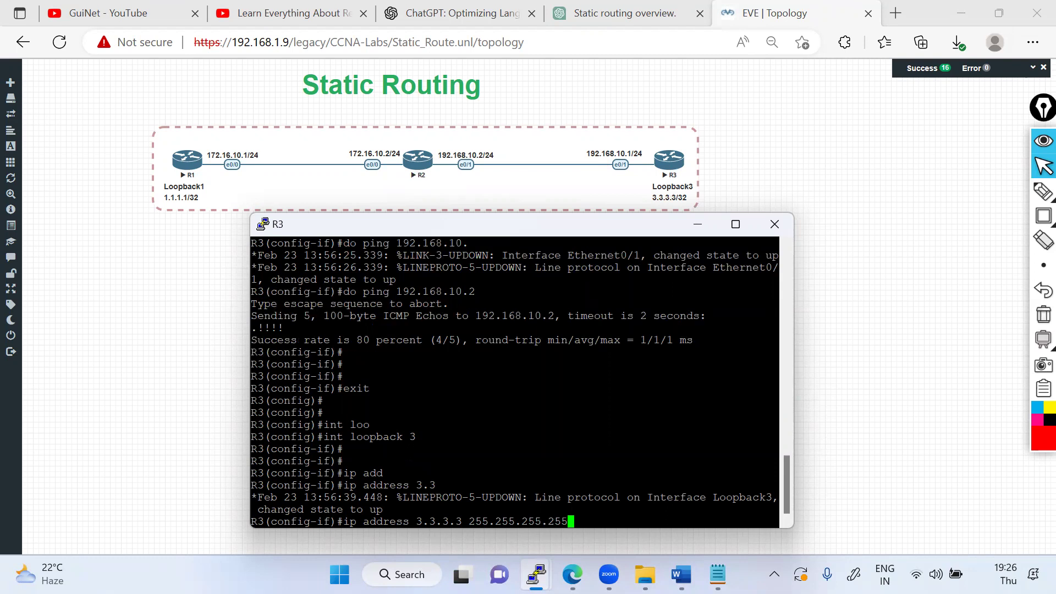
key("Return")
Step: Enable R3's loopback 3 with the no shutdown command
type("nos h")
key("BackSpace")
key("BackSpace")
key("BackSpace")
type("sh")
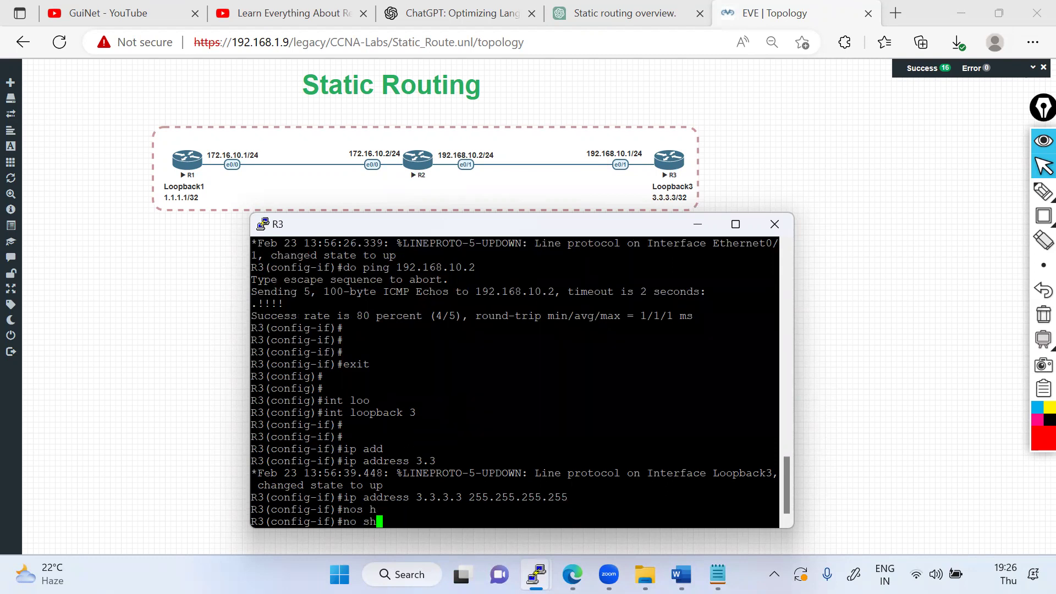
key("Tab")
key("Return")
key("Return")
key("Return")
key("Return")
Step: Save R3's configuration with do wr and return to privileged mode
type("do wr")
key("Return")
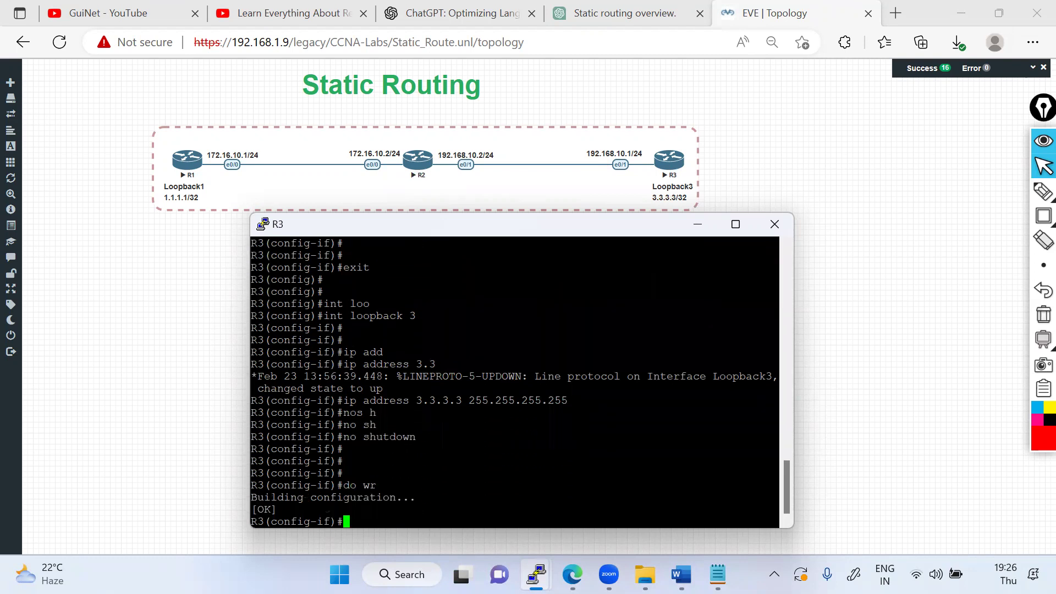
key("ctrl+z")
key("Return")
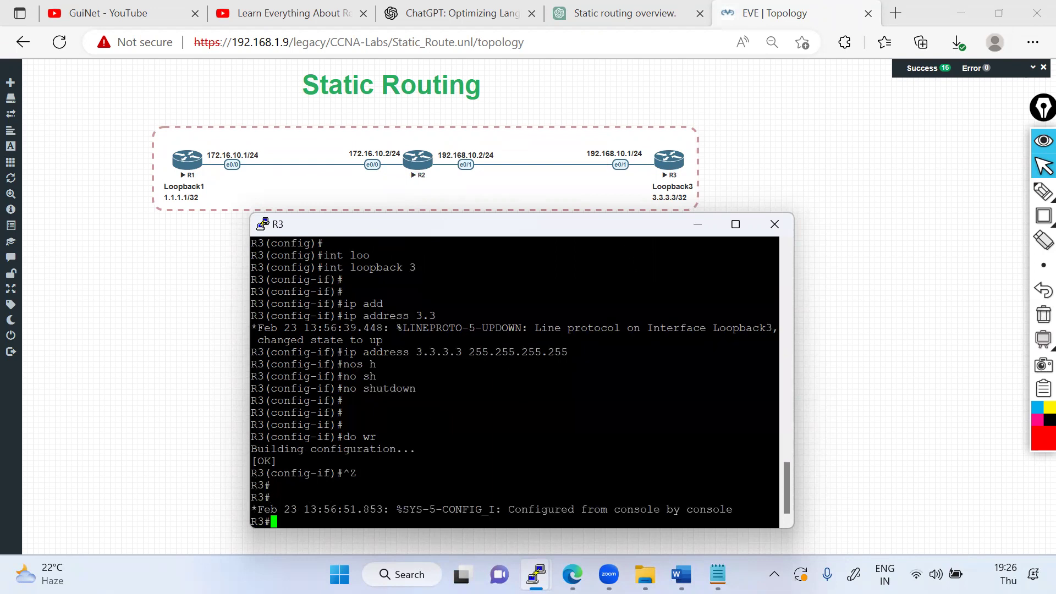
Step: Draw a red pen line linking 1.1.1.1/32 with 3.3.3.3/32 in the topology and circle both loopback addresses
left_click(1043, 191)
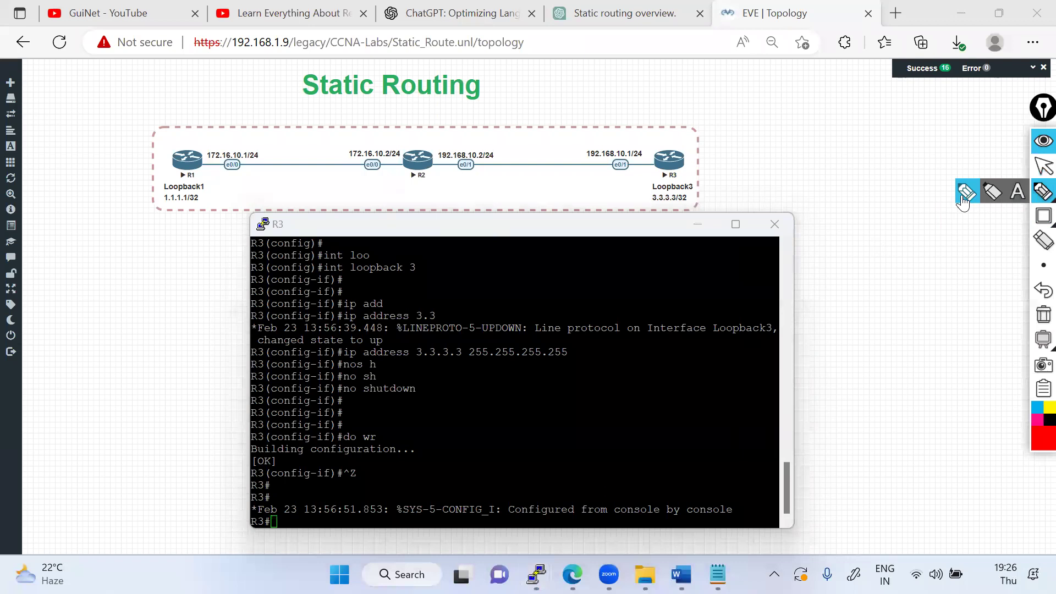
mouse_move(183, 203)
left_mouse_down()
mouse_move(473, 200)
mouse_move(672, 210)
mouse_move(688, 201)
mouse_move(650, 202)
left_mouse_up()
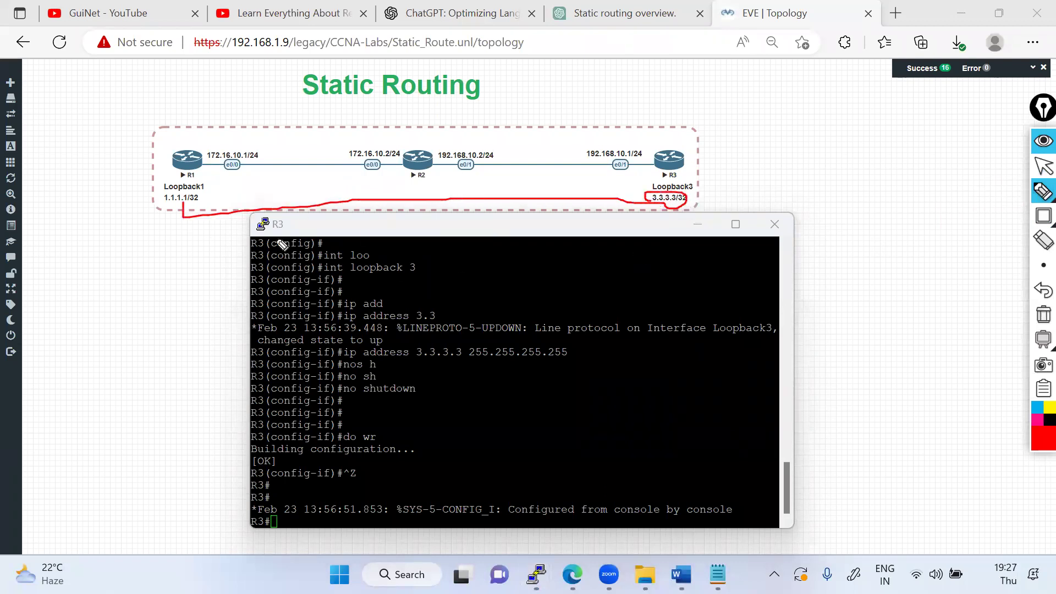
mouse_move(208, 203)
left_mouse_down()
mouse_move(157, 188)
mouse_move(170, 211)
mouse_move(206, 195)
left_mouse_up()
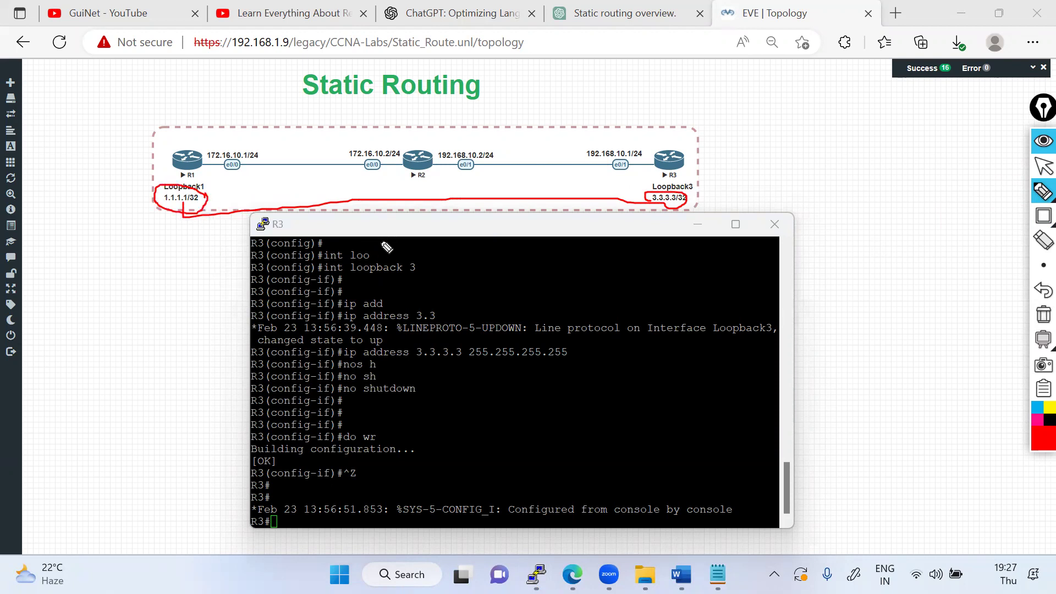
Step: Return from the pen to the normal pointer and ping R1's loopback 1.1.1.1 from R3's console
left_click(1037, 175)
left_click(325, 509)
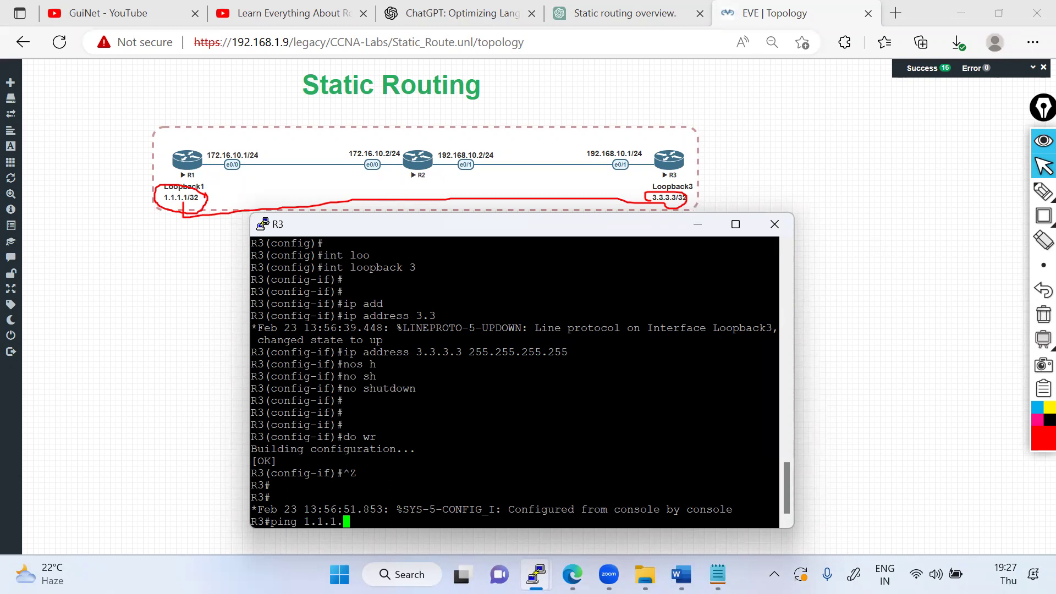
key("Return")
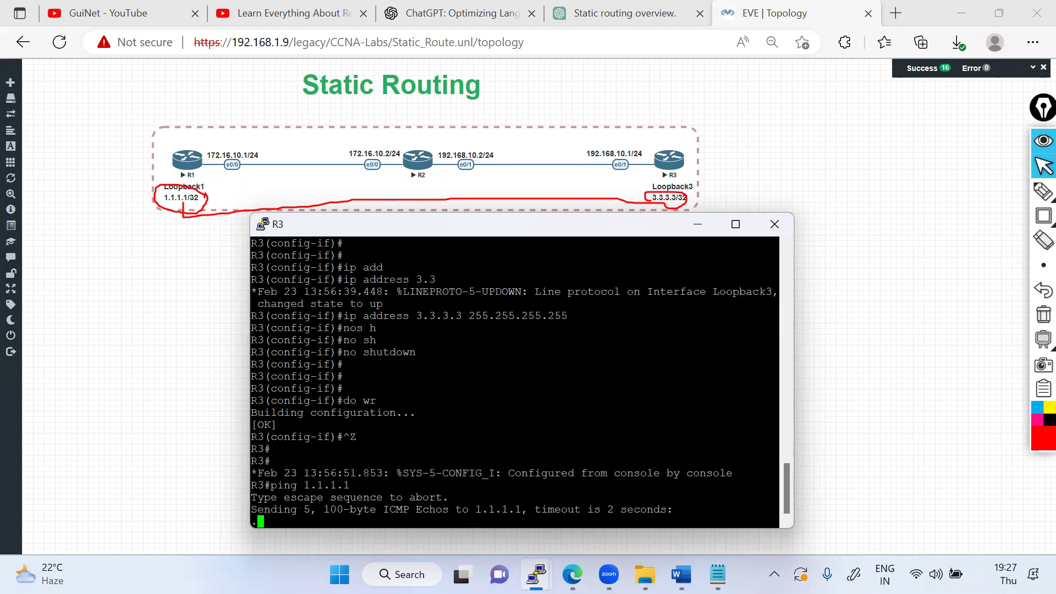
Step: Switch to R1's console, return to privileged mode and ping R3's loopback 3.3.3.3
key("alt+Tab")
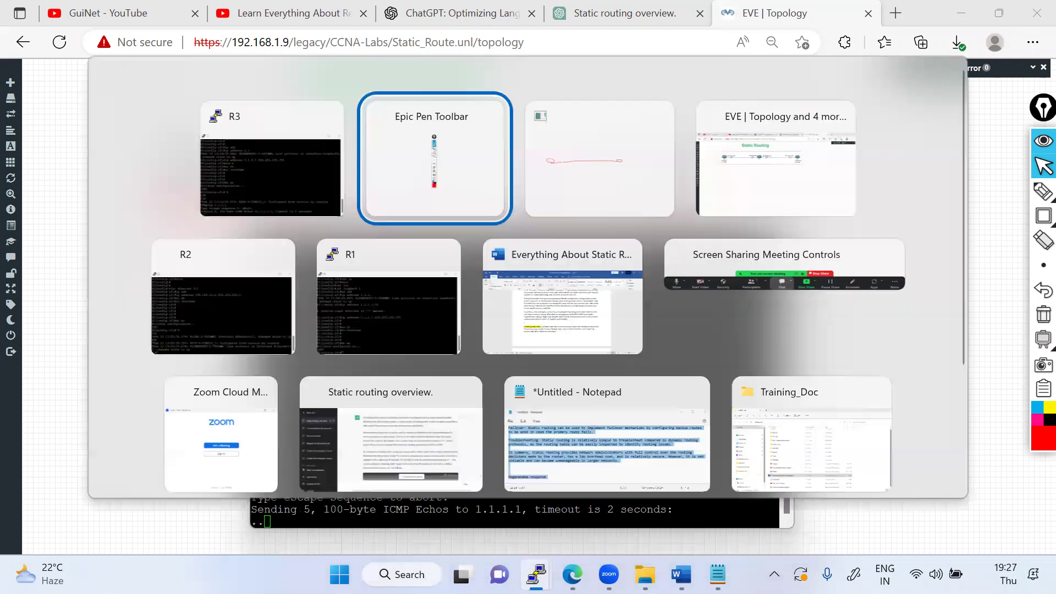
key("alt+Tab")
key("alt+Tab")
key("alt+Tab")
key("alt+Tab")
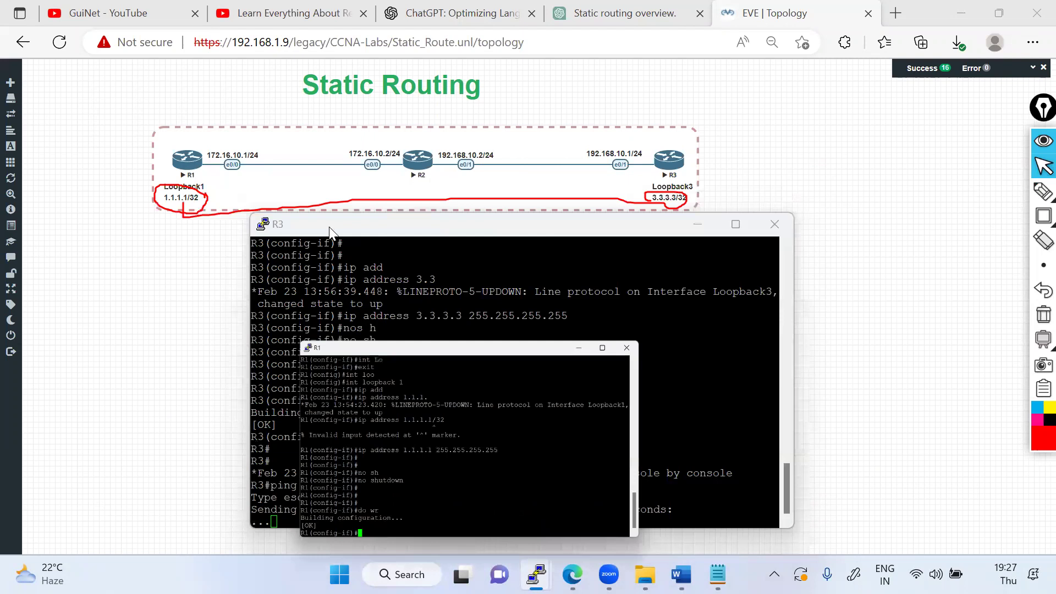
key("ctrl+z")
key("Return")
key("Return")
type("ping")
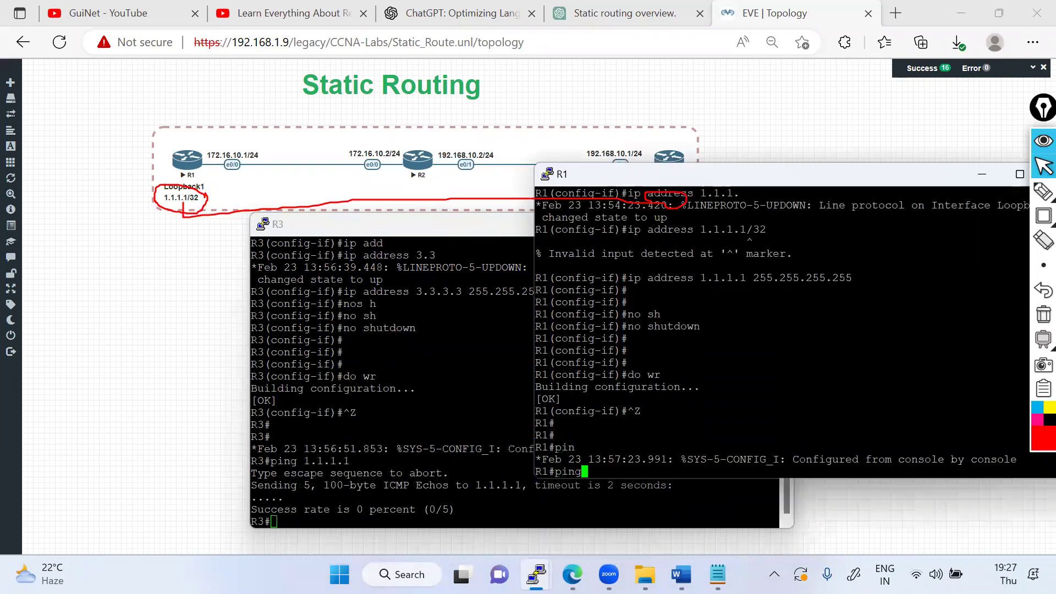
type(" 3.3.3.3")
key("Return")
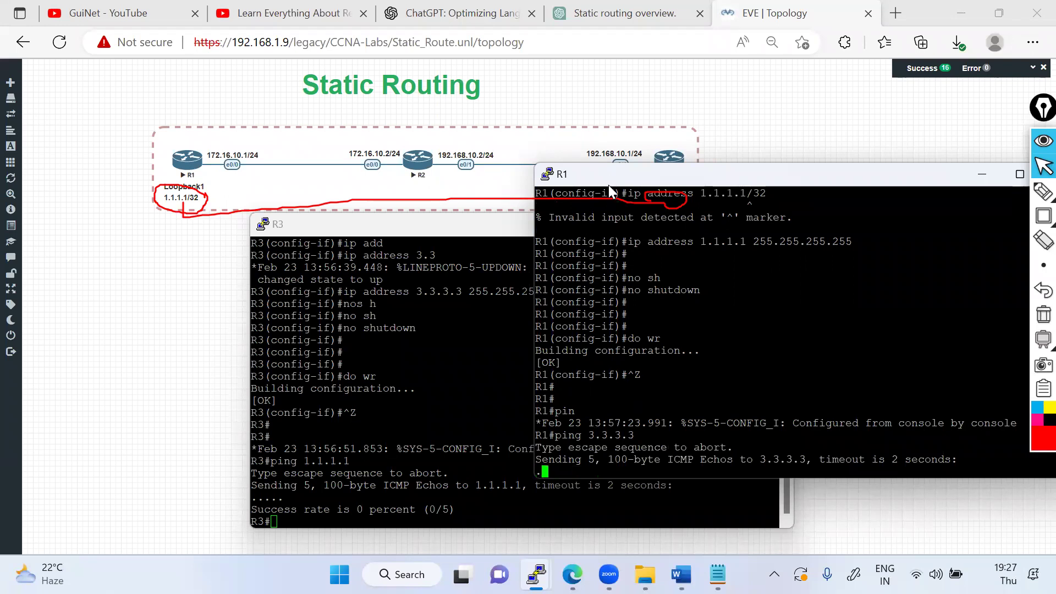
Step: Reposition R1's console window and display R1's routing table with sh ip route
left_click_drag(609, 190, 570, 199)
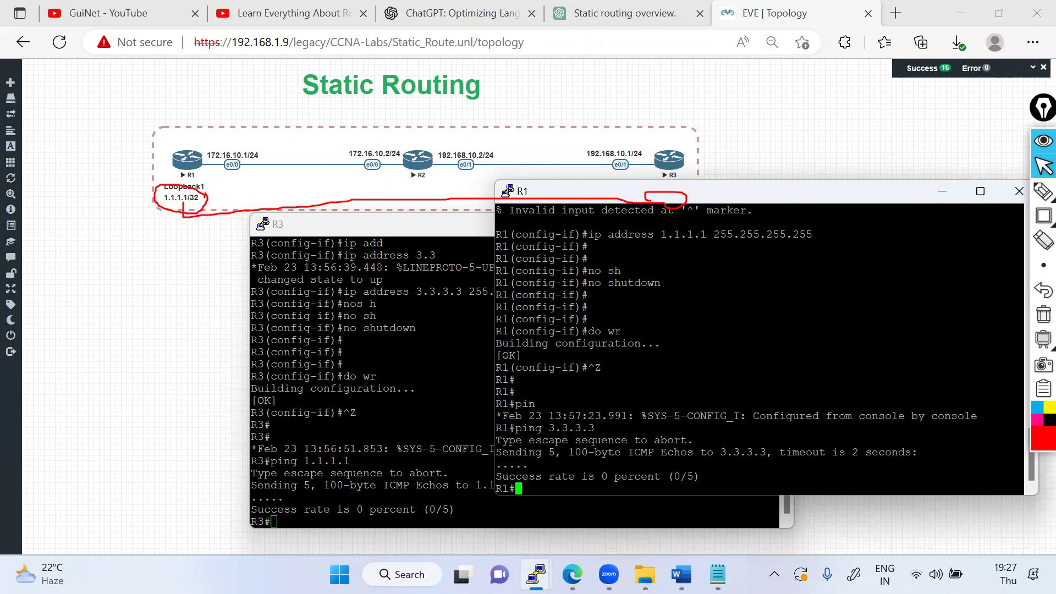
type("sh ip route")
key("Return")
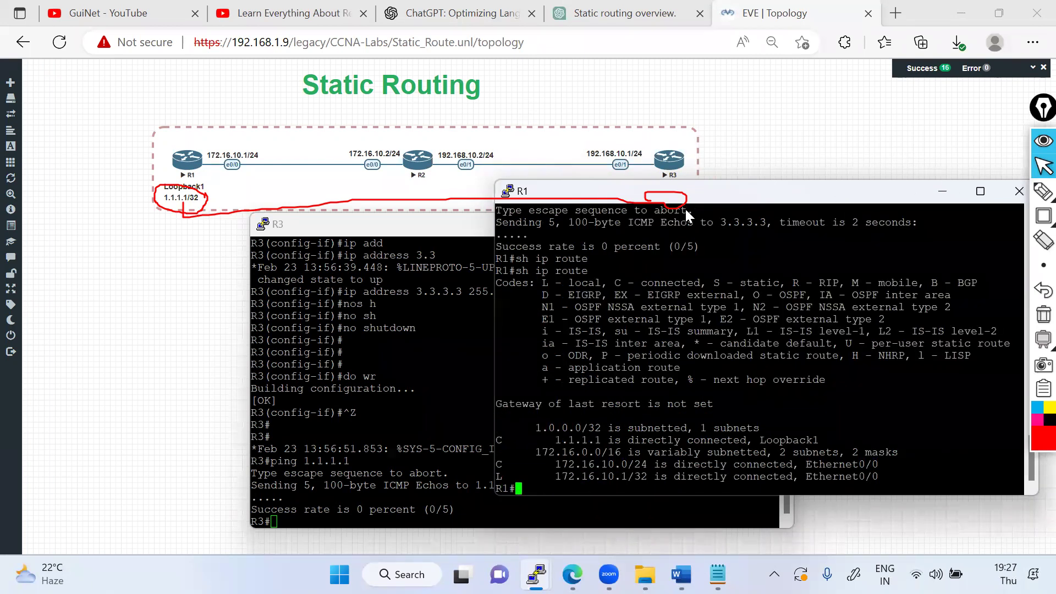
Step: Move R1's console window below the topology diagram and clear all pen annotations
left_click_drag(838, 202, 835, 223)
left_click(1044, 315)
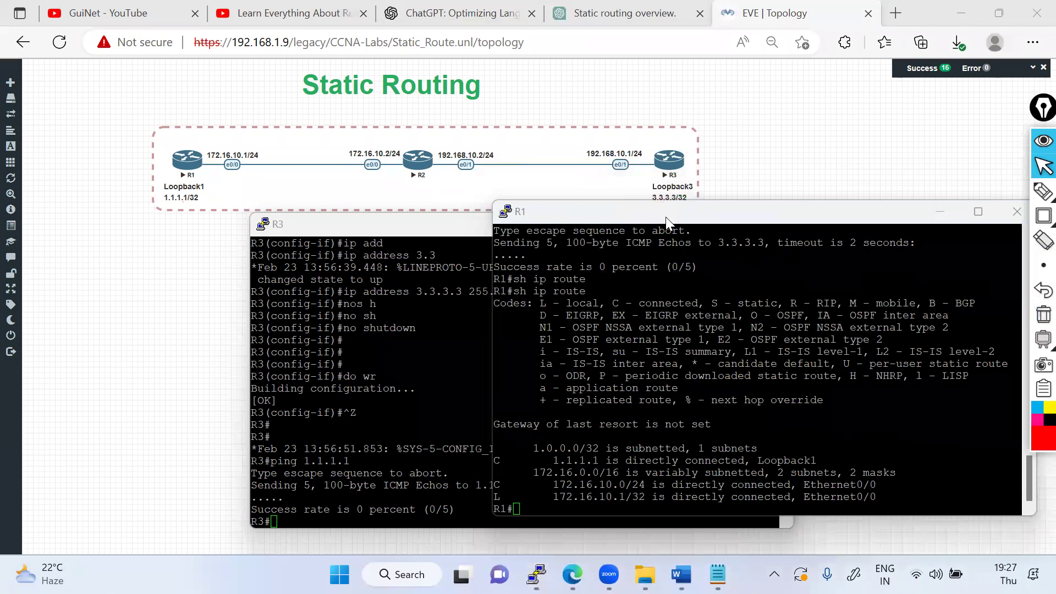
left_click_drag(665, 218, 664, 215)
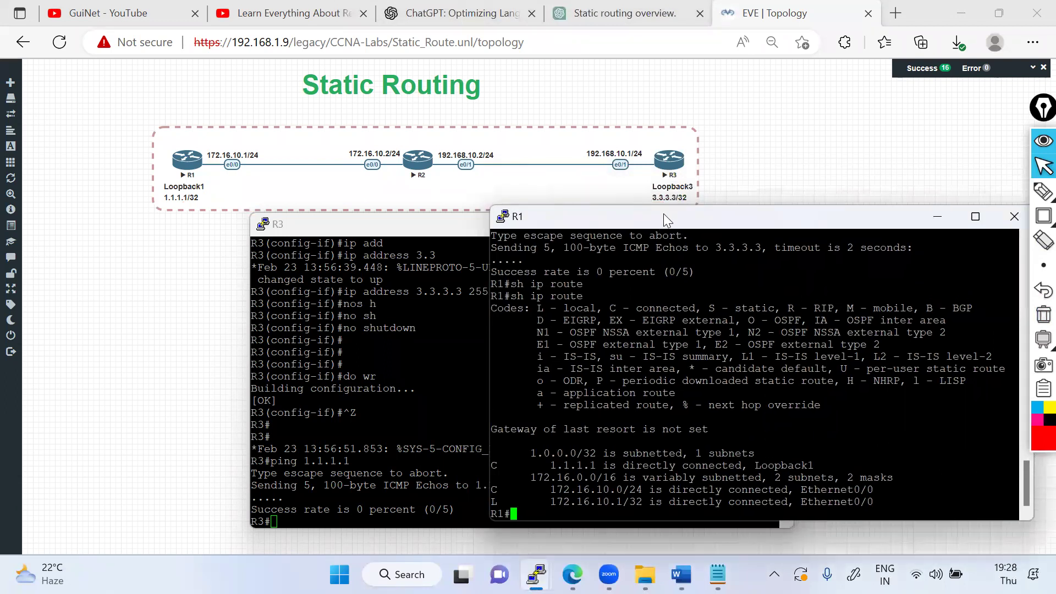
Step: Draw red pen arrows over the topology from R1 to R3, from R1 to R2 and from R2 to R3
left_click(1043, 191)
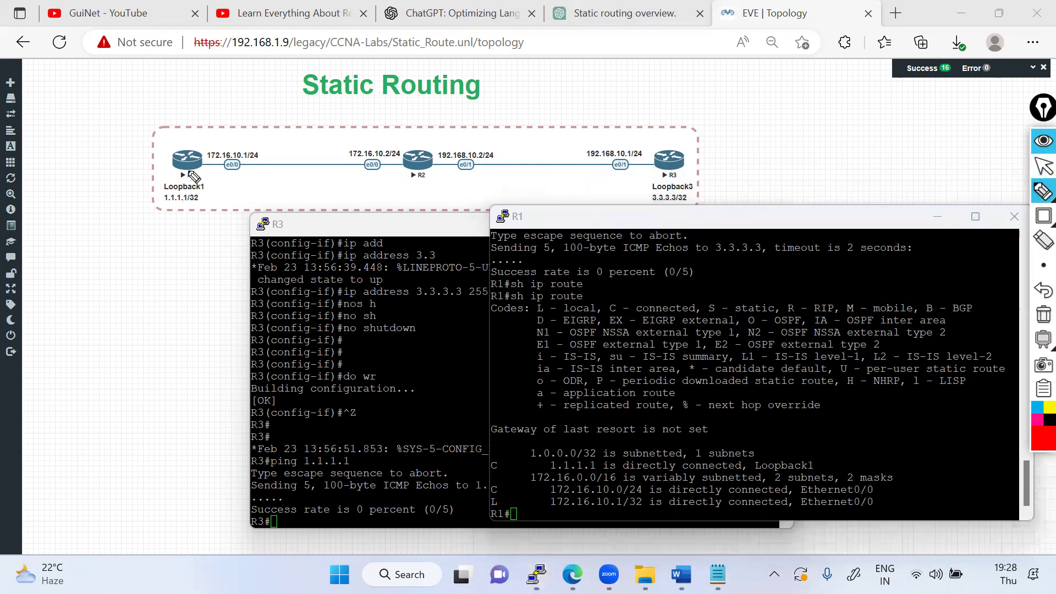
mouse_move(185, 172)
left_mouse_down()
mouse_move(193, 160)
mouse_move(663, 146)
mouse_move(667, 155)
left_mouse_up()
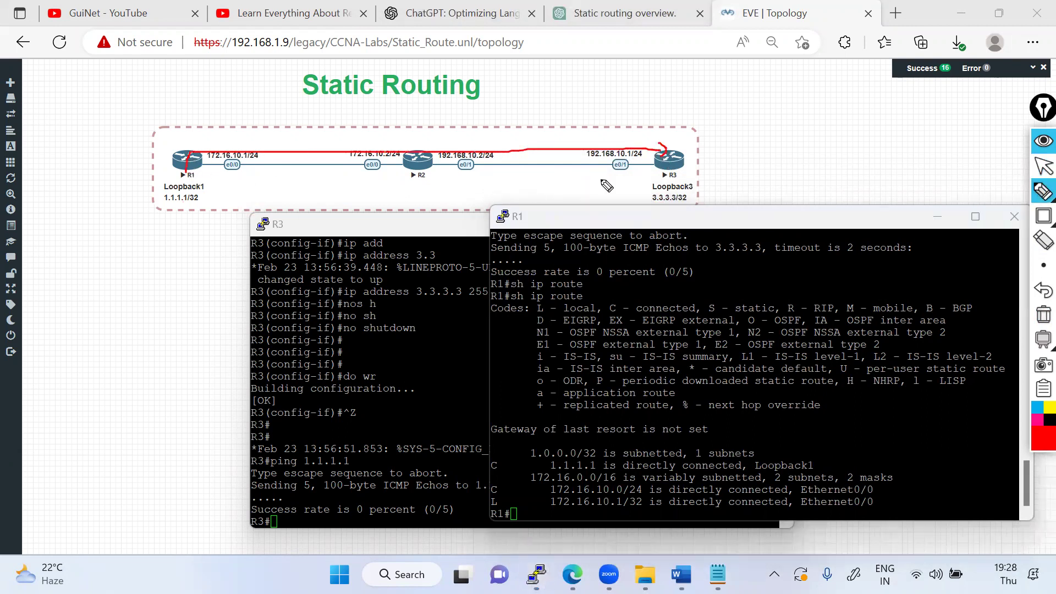
mouse_move(200, 164)
left_mouse_down()
mouse_move(649, 167)
mouse_move(636, 172)
left_mouse_up()
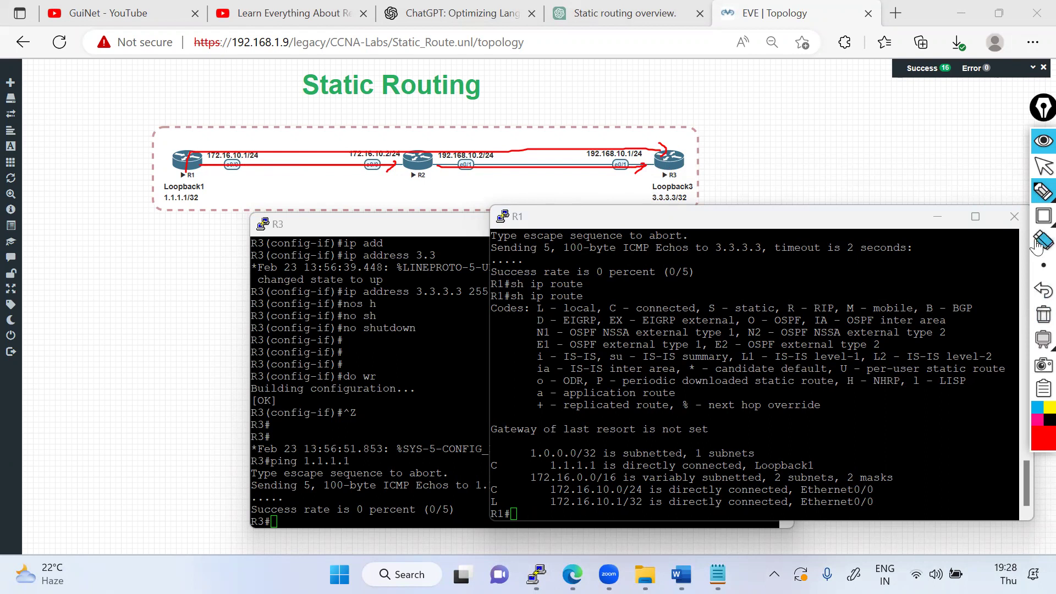
Step: Return to R1's console and enter global configuration mode with conf t
left_click(1037, 175)
type("cofn t")
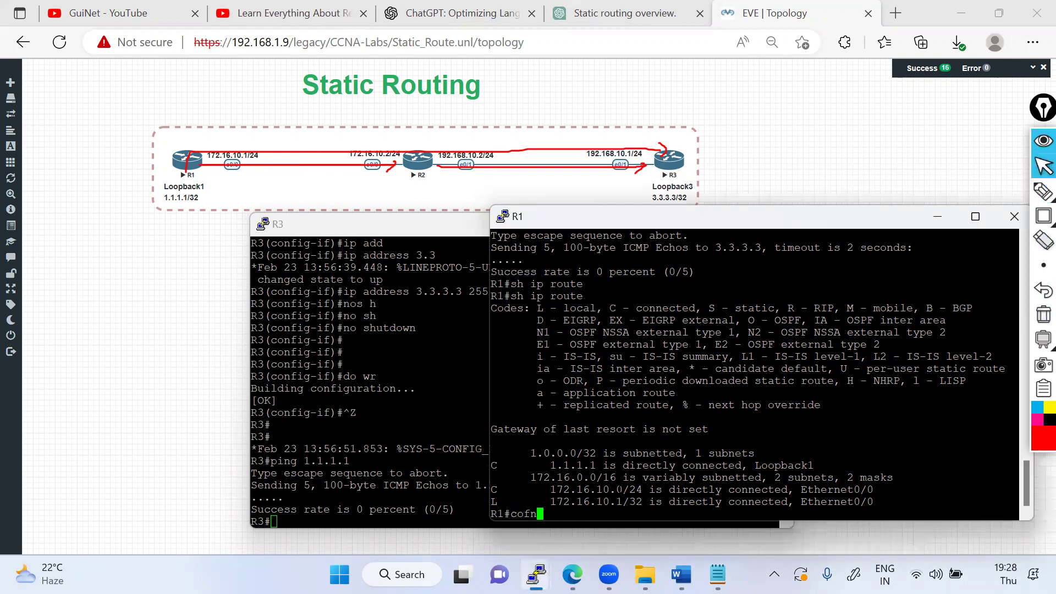
key("BackSpace")
key("BackSpace")
key("BackSpace")
key("BackSpace")
type("m")
key("BackSpace")
type("nf t")
key("Return")
Step: Begin ip route 3.3.3.3 255.255.255.255 on R1, list the next-hop options, and check the static route syntax in the Word document
type("ip route")
key("Tab")
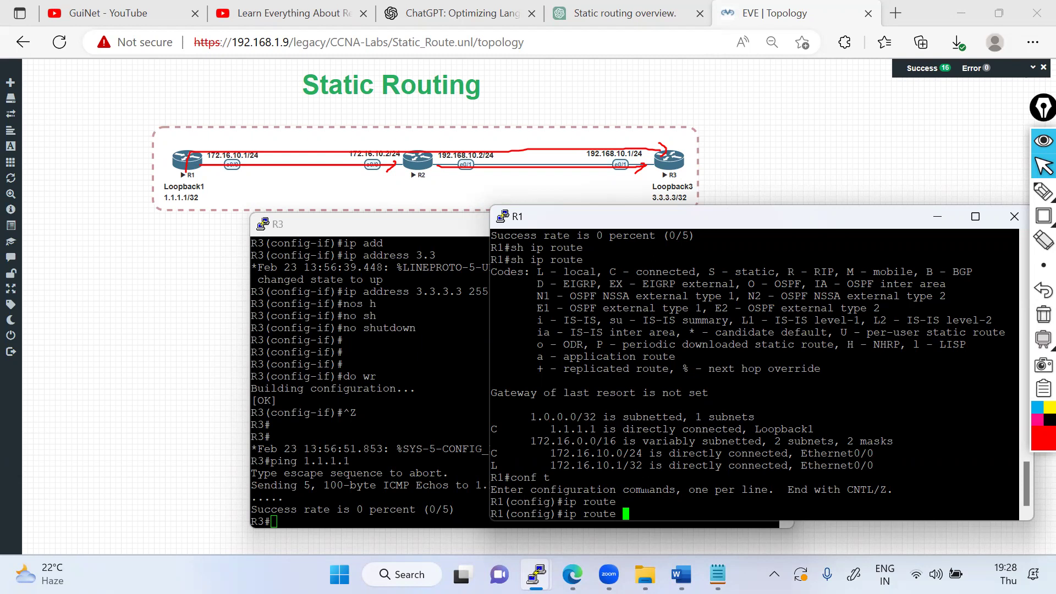
type("3.3.3.3 255.255.255.255 ?")
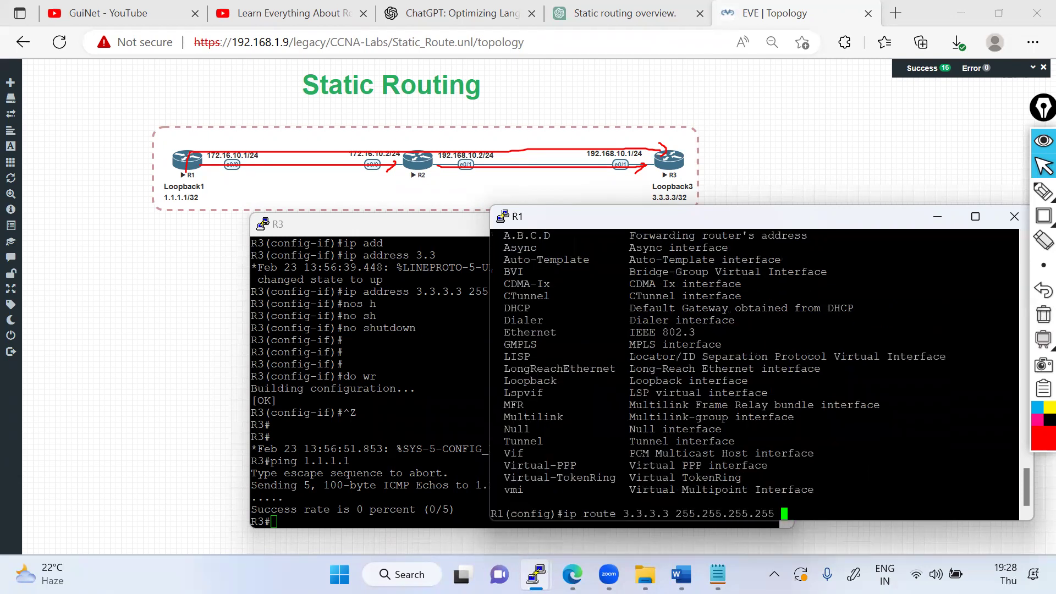
scroll(754, 374, "up", 4)
scroll(754, 374, "down", 4)
key("alt+Tab")
scroll(452, 368, "up", 3)
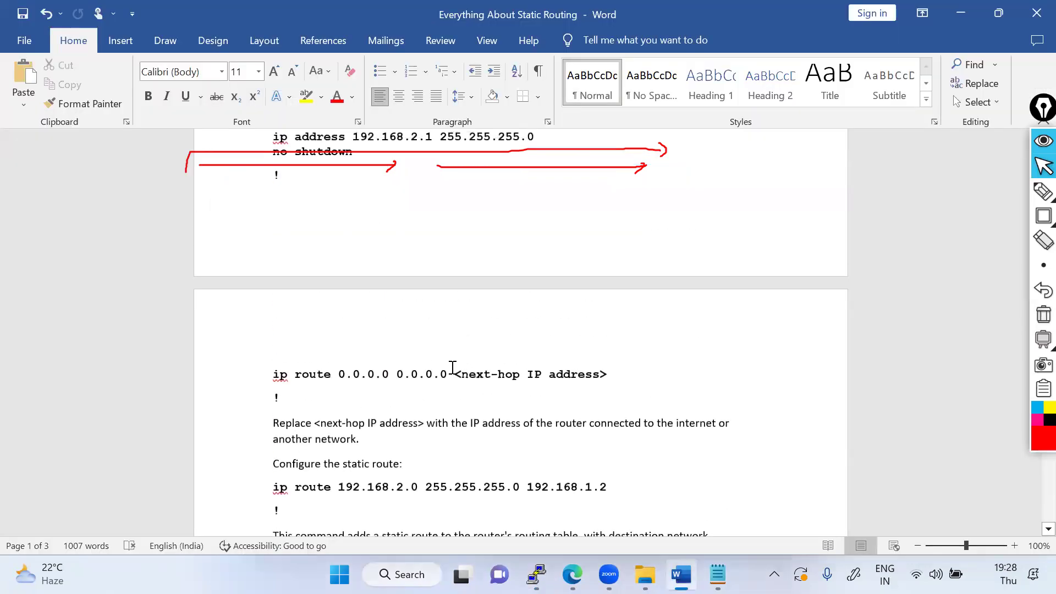
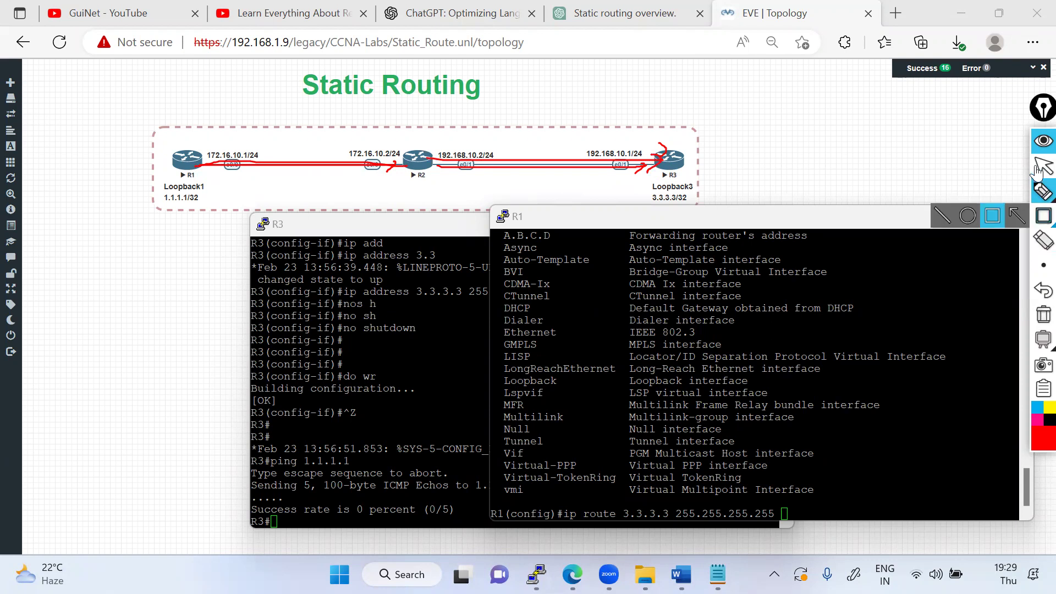
Step: Complete R1's static route to 3.3.3.3 255.255.255.255 with next hop 172.16.10.2
left_click(805, 518)
type("1")
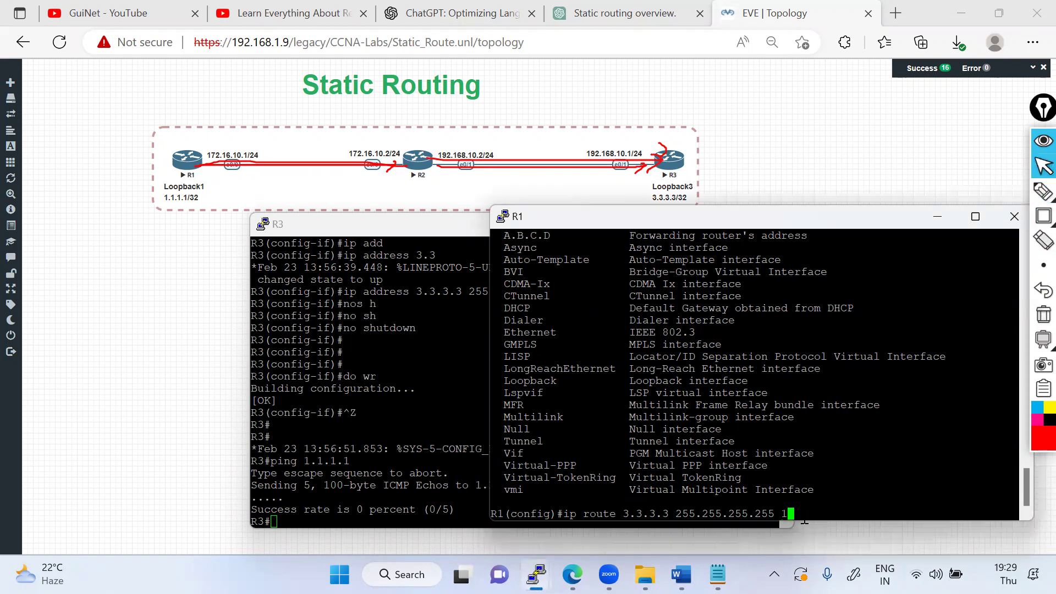
type("72.16.10.2")
key("Return")
key("Return")
key("Return")
key("Return")
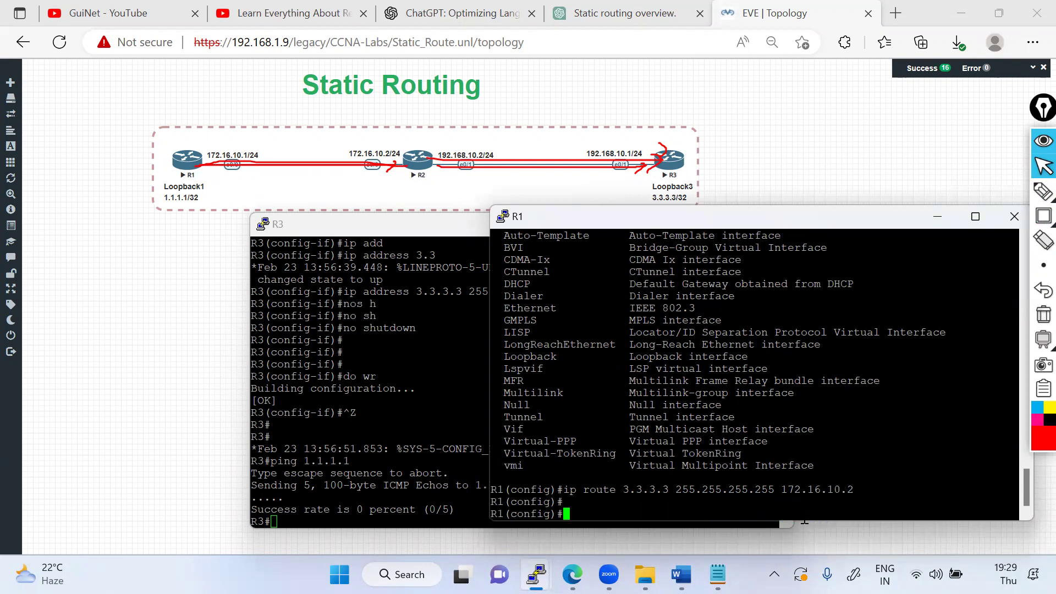
Step: Save R1's configuration with do wr and return to privileged mode
type("do wr")
key("Return")
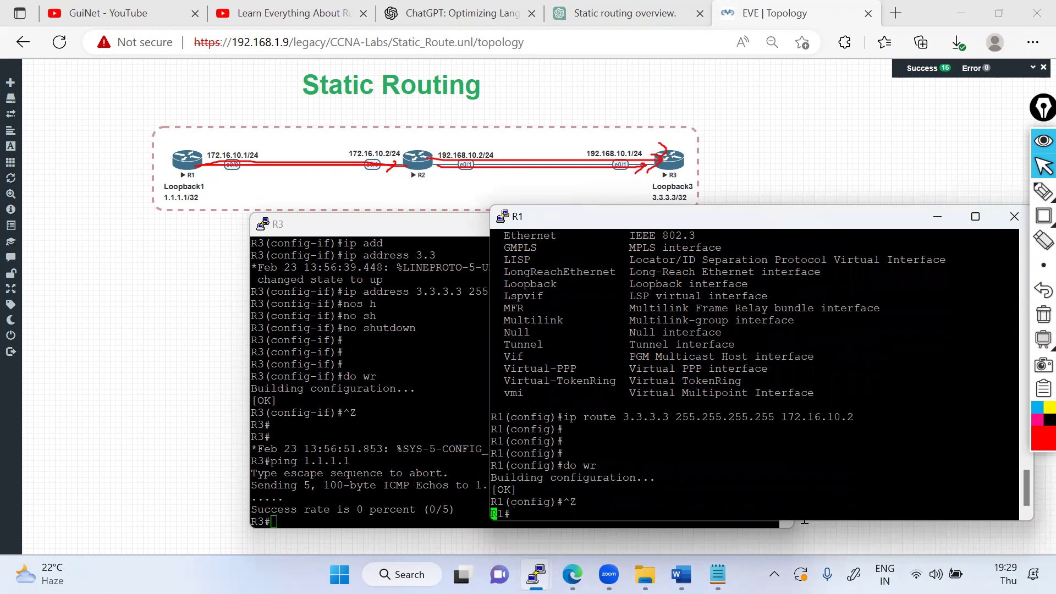
key("ctrl+z")
key("Return")
Step: Display R1's routing table with sh ip route
type("sh ipr oute")
key("Tab")
key("BackSpace")
key("BackSpace")
key("BackSpace")
key("BackSpace")
key("BackSpace")
key("BackSpace")
type("rouet")
key("Tab")
key("Return")
key("Up")
key("BackSpace")
key("BackSpace")
type("te")
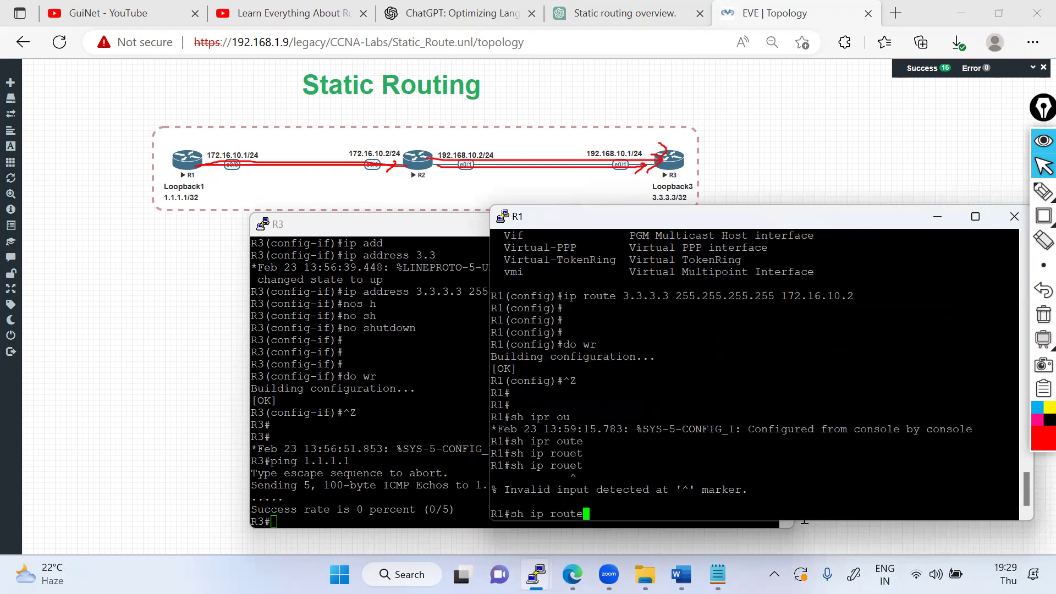
key("Return")
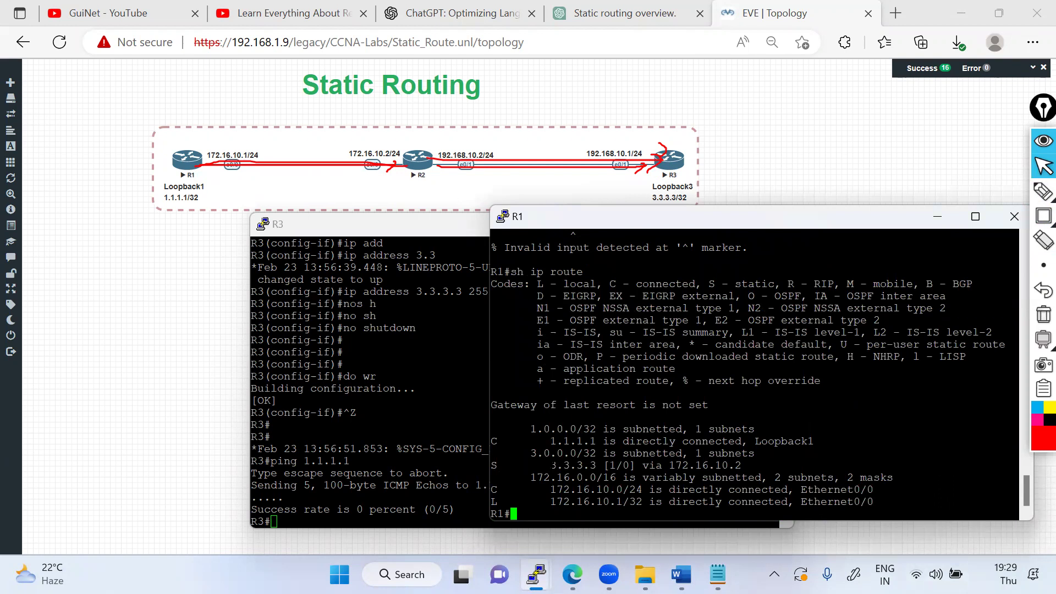
Step: Highlight the 3.3.3.3 static route entry in R1's console and ping 3.3.3.3
left_click_drag(550, 466, 596, 465)
type("ping 3.3.3.3")
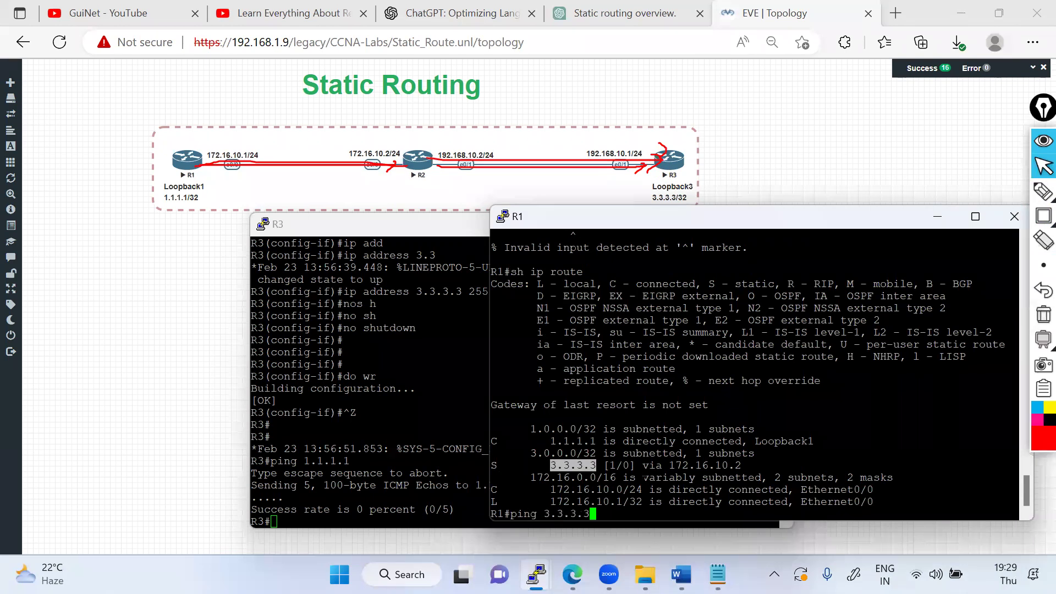
key("Return")
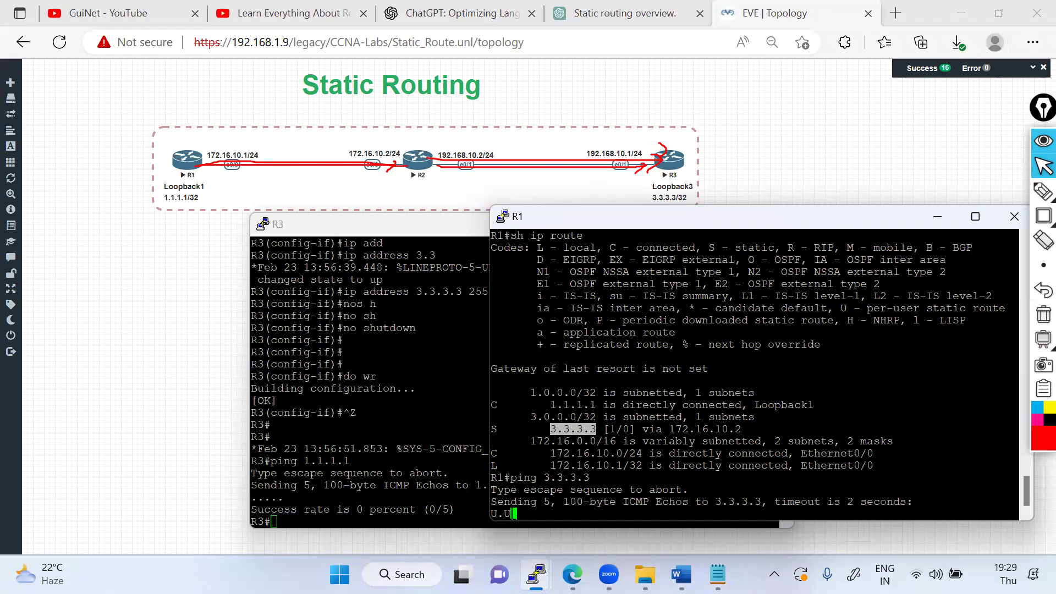
Step: Draw red pen paths above the topology from R1 to R2 and from R2 to R3
left_click(1043, 191)
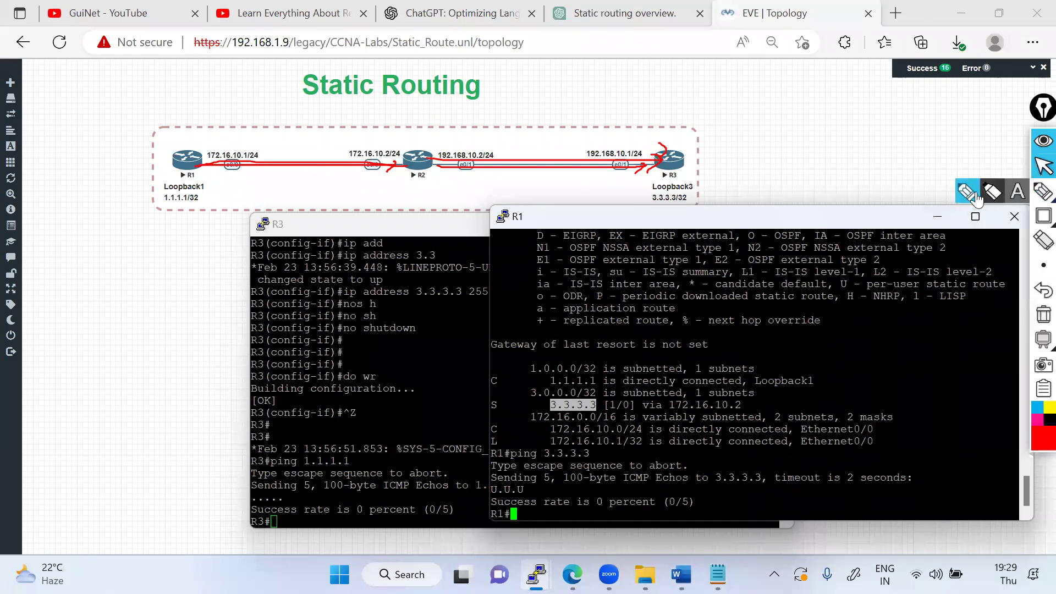
mouse_move(195, 158)
left_mouse_down()
mouse_move(283, 118)
mouse_move(396, 126)
mouse_move(414, 164)
mouse_move(648, 145)
left_mouse_up()
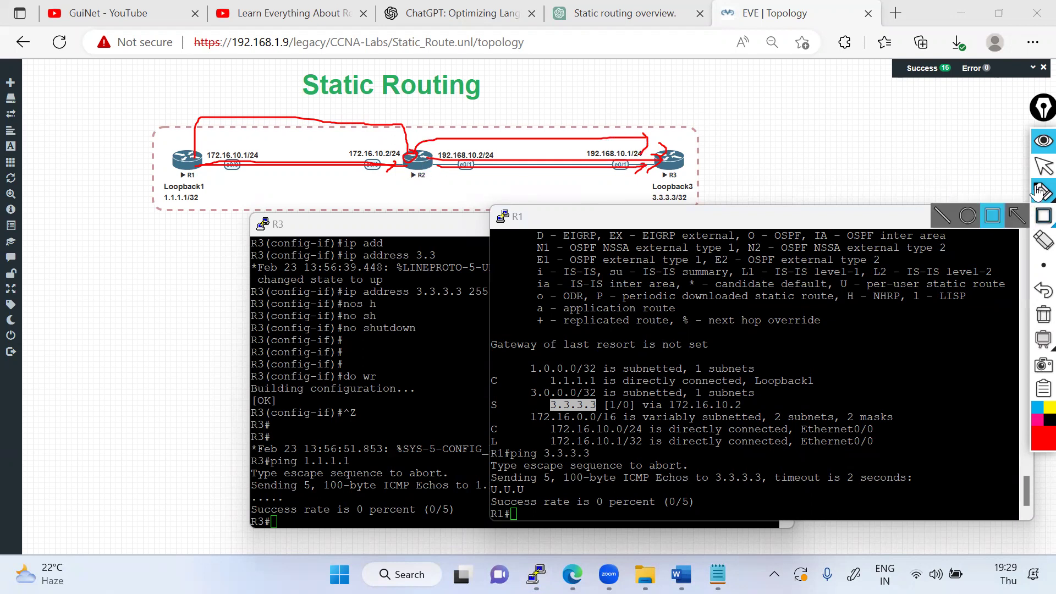
left_click(1043, 166)
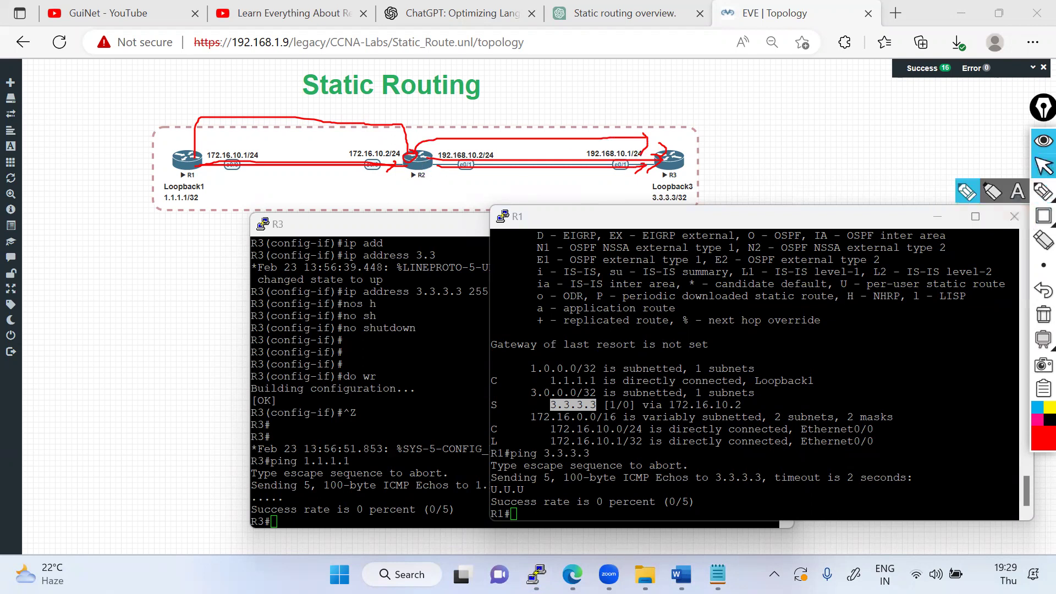
Step: Switch to R2's console and display its routing table with sh ip route
left_click(536, 575)
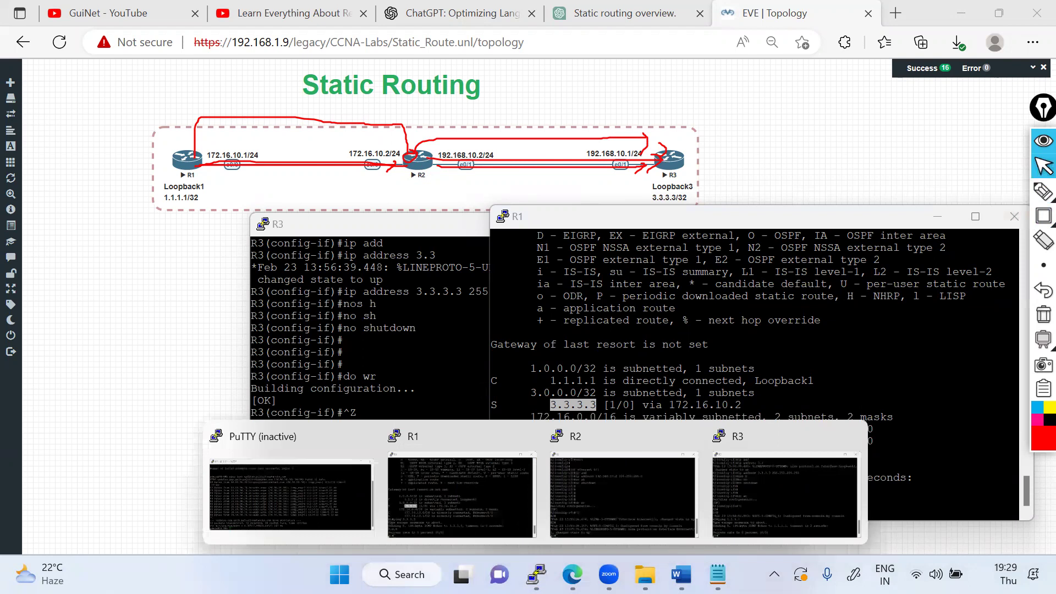
left_click(623, 495)
type("sh ip route")
key("Tab")
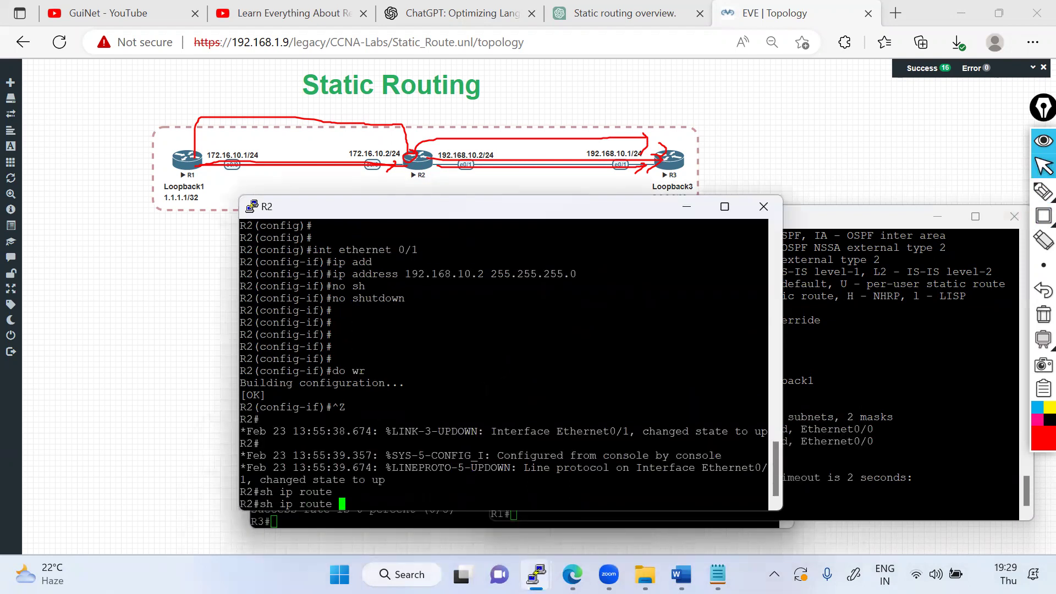
key("Return")
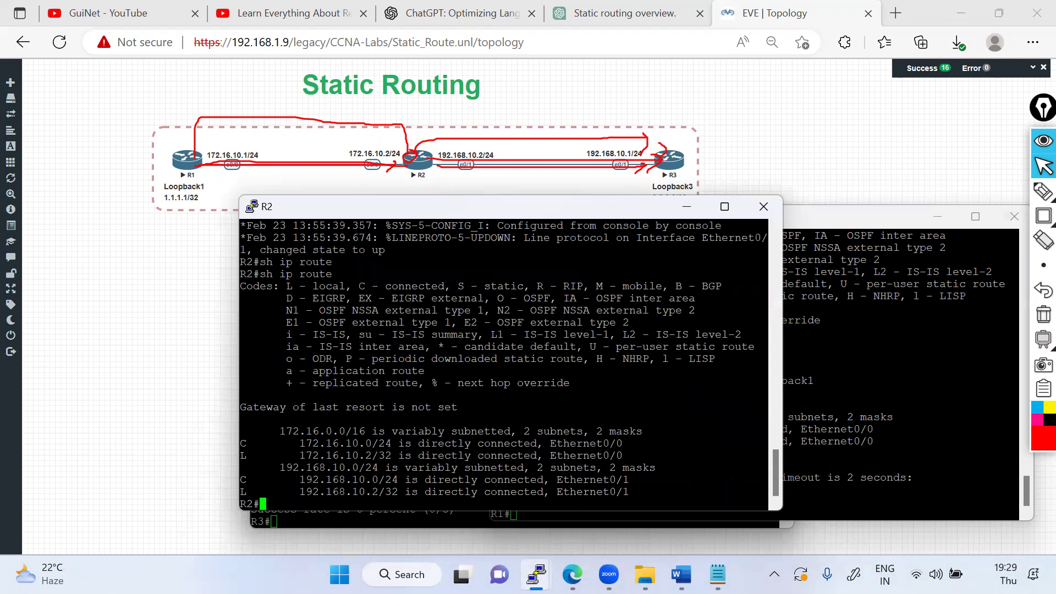
Step: Add a static route on R2 to 3.3.3.3 255.255.255.255 via 192.168.10.1, reusing the route command copied from R1
type("conf t")
key("Return")
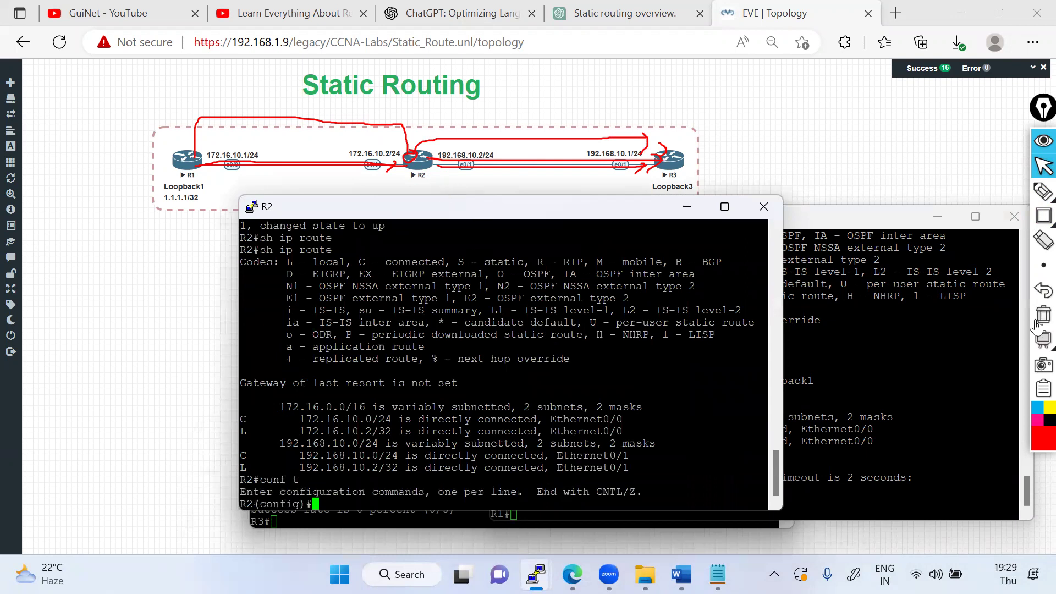
left_click(992, 338)
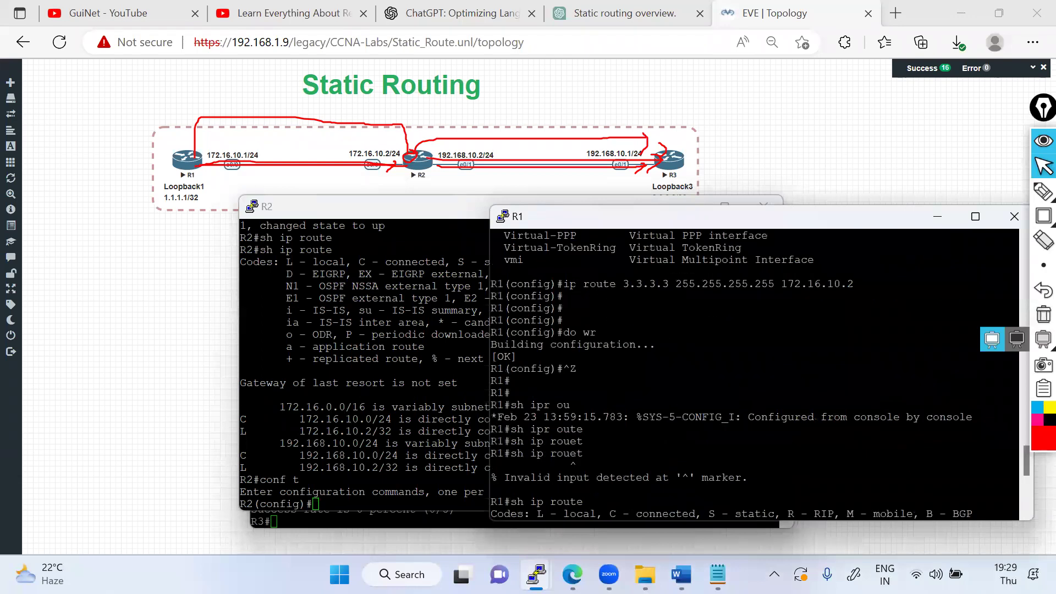
left_click_drag(564, 284, 774, 284)
left_click(633, 200)
right_click(550, 385)
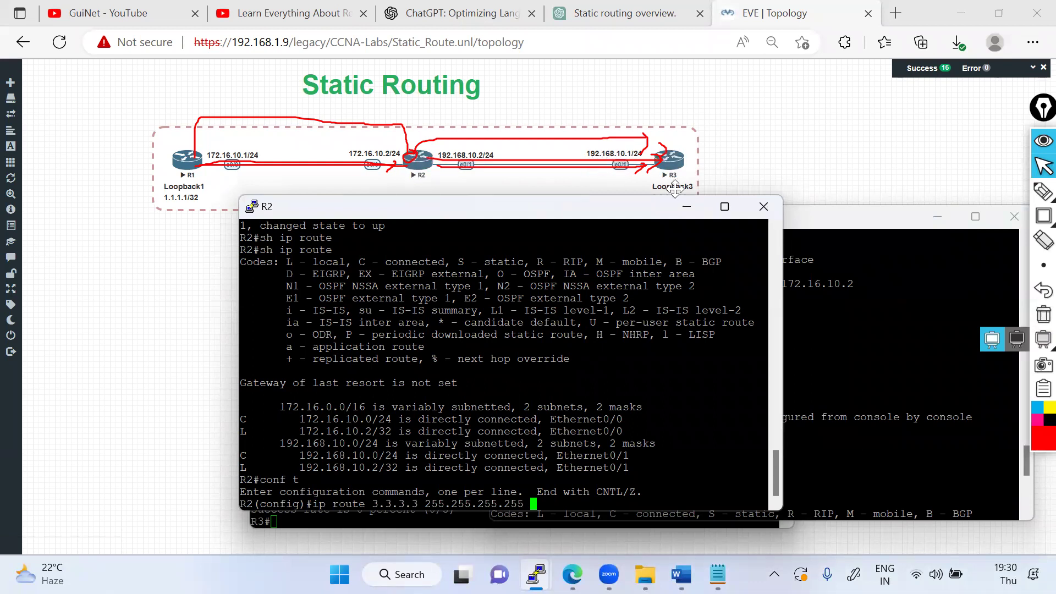
type("192.168.10.1")
key("Return")
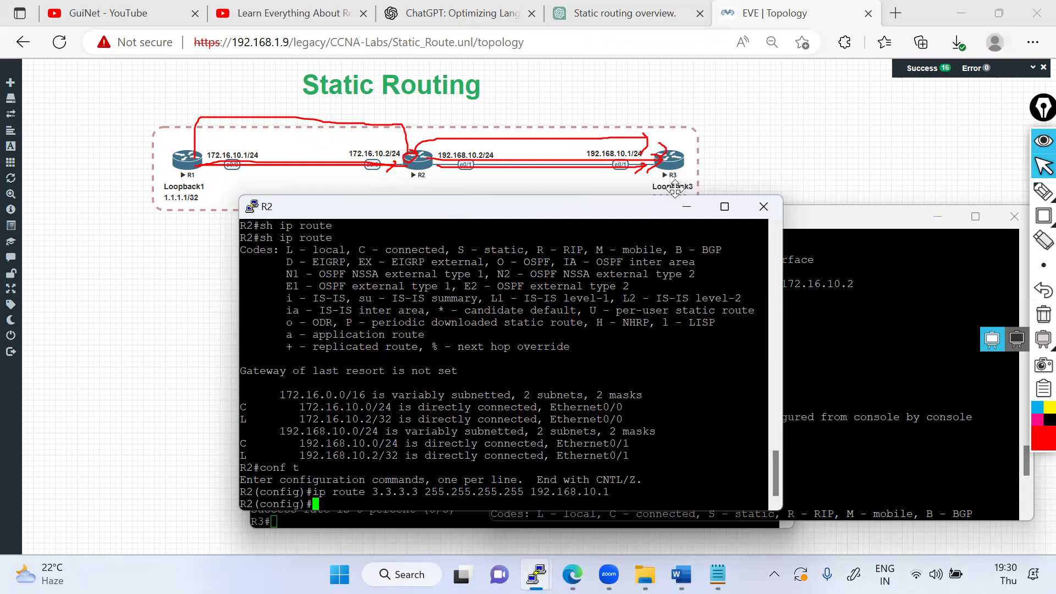
Step: Recall ping 1.1.1.1 at R3's prompt without running it, and ping 3.3.3.3 again from R1
mouse_move(1043, 265)
left_click(322, 525)
key("Up")
key("alt+Tab")
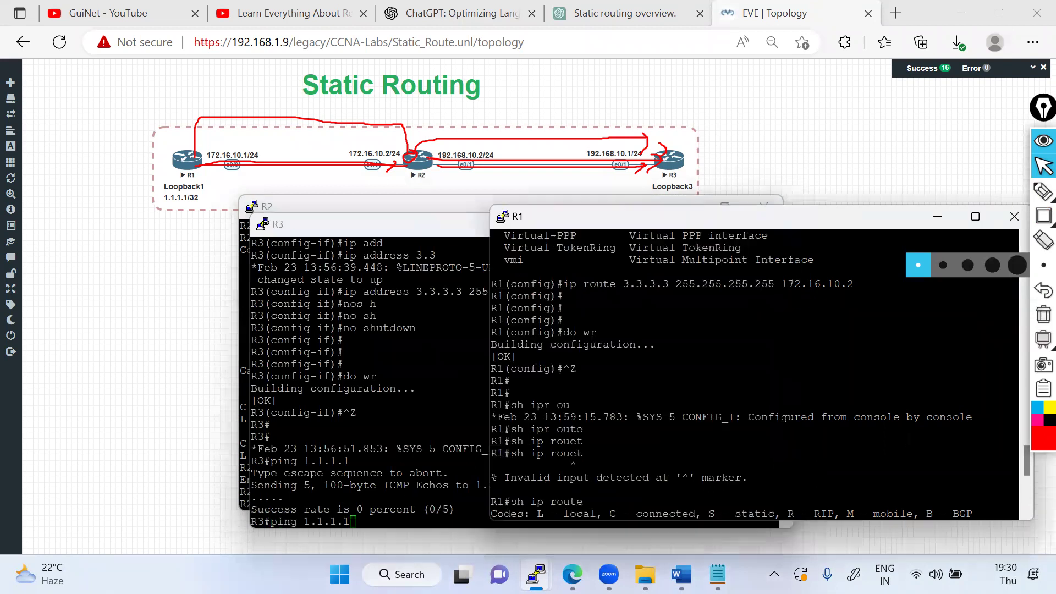
scroll(753, 374, "down", 10)
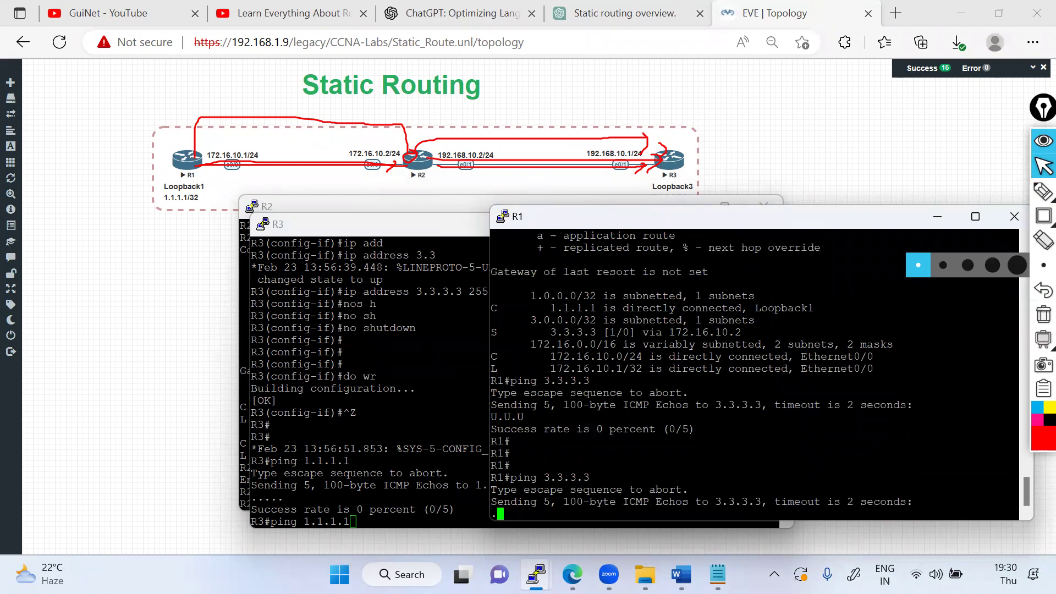
Step: Trace the path from R1 to R3 and back with pen and highlighter strokes, and clear all annotations
left_click(1043, 191)
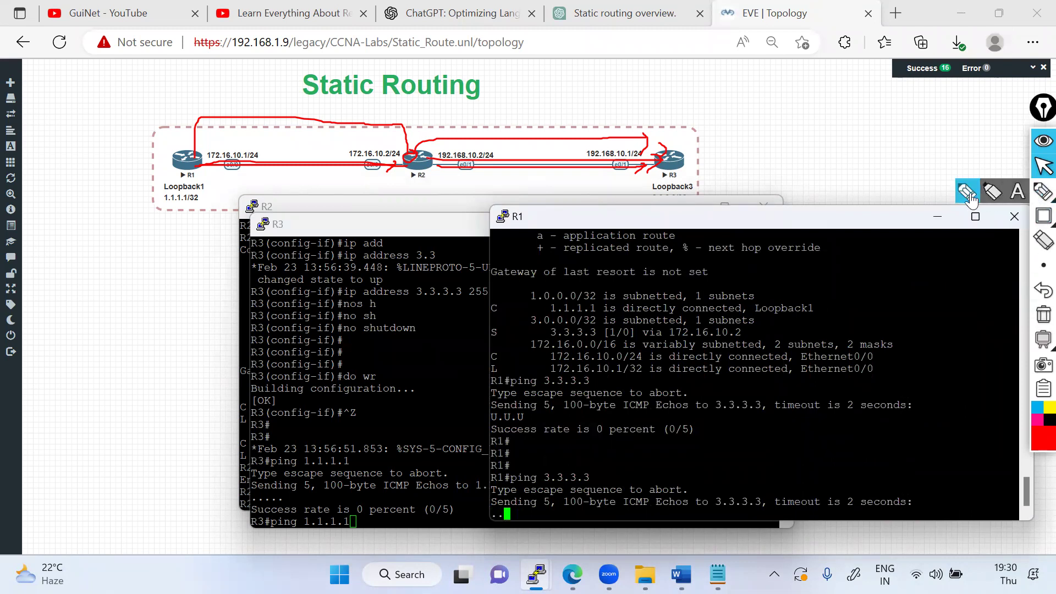
mouse_move(201, 165)
left_mouse_down()
mouse_move(404, 157)
mouse_move(396, 136)
mouse_move(395, 165)
mouse_move(474, 165)
mouse_move(435, 157)
mouse_move(663, 161)
left_mouse_up()
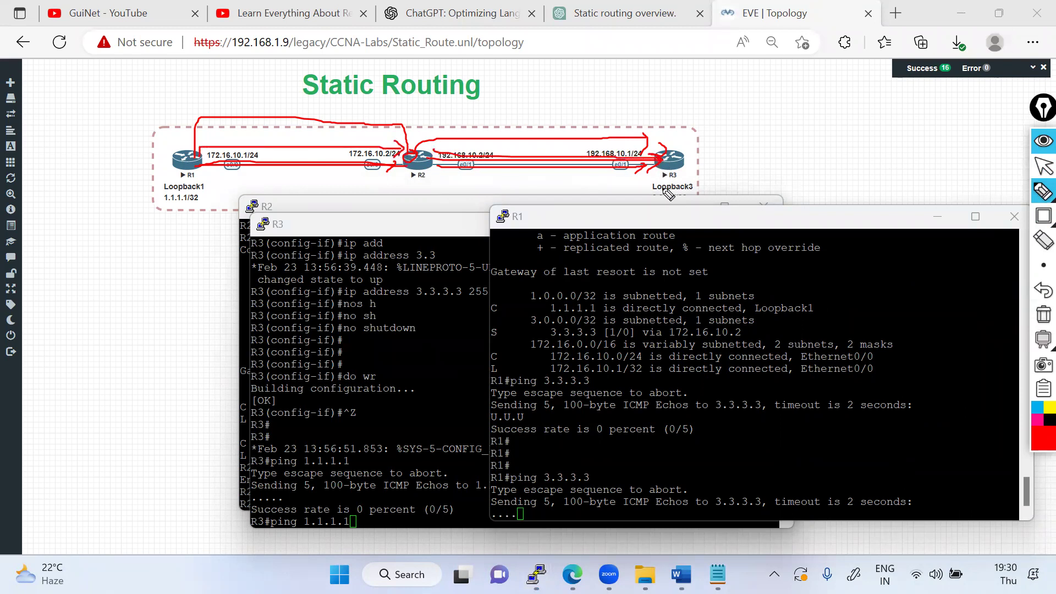
left_click(1037, 318)
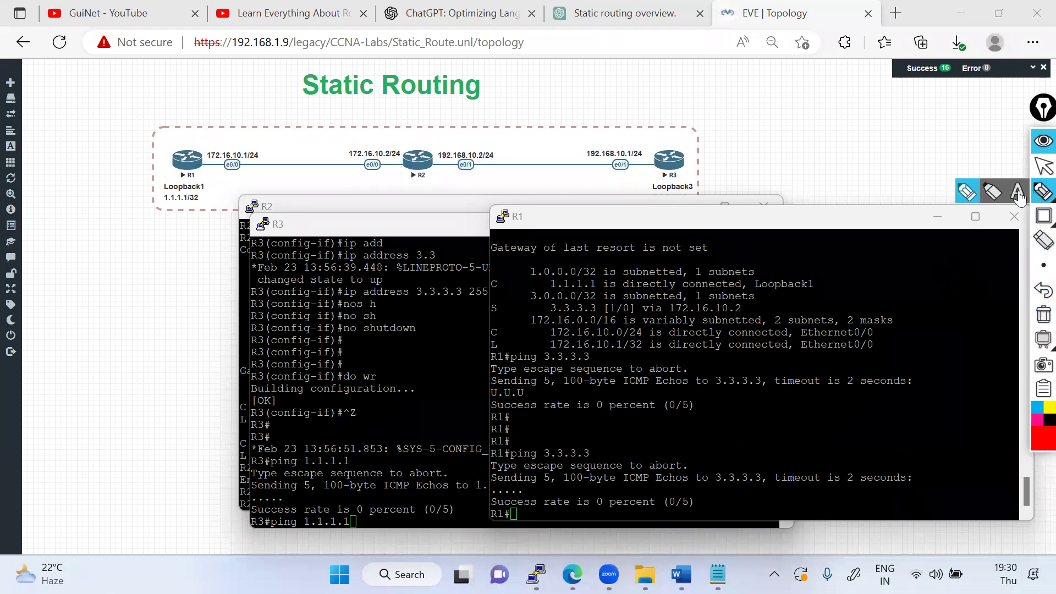
mouse_move(190, 150)
left_mouse_down()
mouse_move(655, 155)
mouse_move(656, 146)
mouse_move(639, 164)
mouse_move(673, 190)
mouse_move(672, 181)
mouse_move(211, 179)
mouse_move(217, 172)
mouse_move(202, 181)
mouse_move(254, 183)
left_mouse_up()
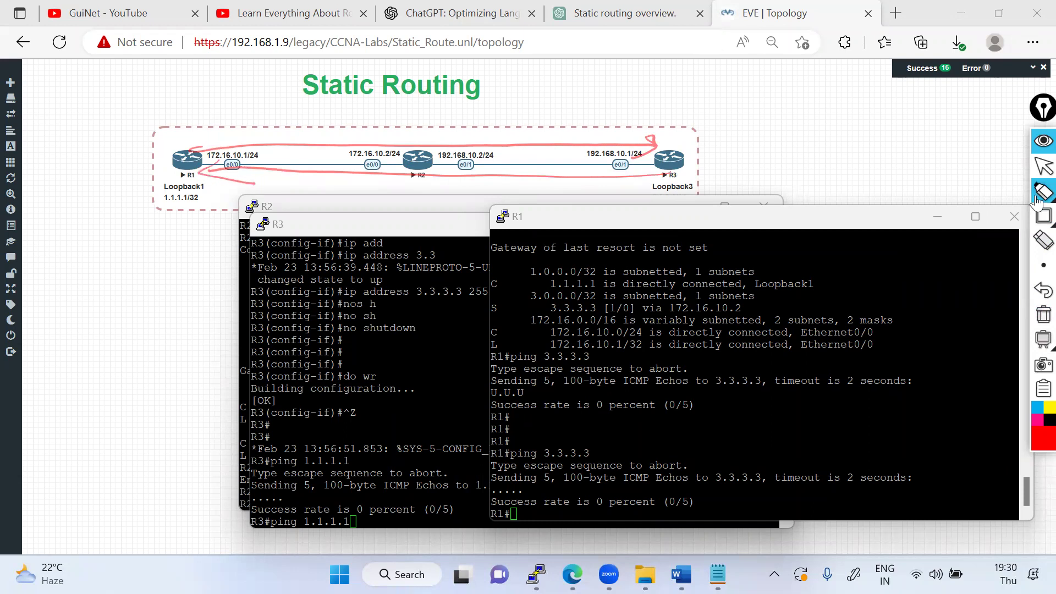
left_click(1041, 315)
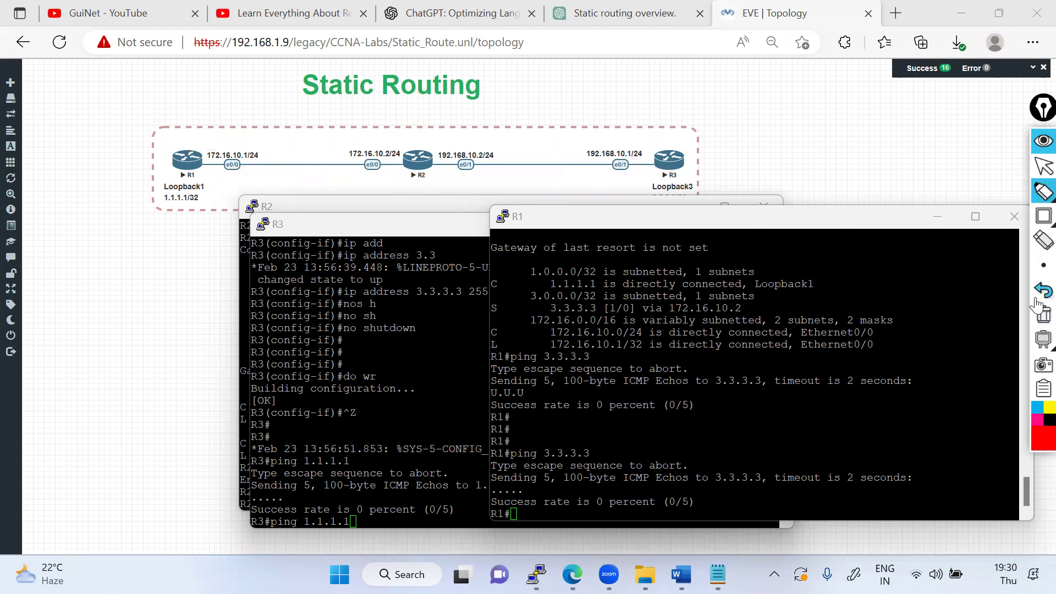
Step: Handwrite "Forward Routing" and "Reverse Routing" in red pen beside the topology
left_click(978, 204)
mouse_move(752, 148)
left_mouse_down()
mouse_move(778, 139)
mouse_move(783, 123)
mouse_move(804, 125)
mouse_move(852, 96)
left_mouse_up()
left_click_drag(807, 142, 909, 115)
mouse_move(784, 177)
left_mouse_down()
mouse_move(825, 190)
mouse_move(832, 175)
mouse_move(871, 172)
mouse_move(916, 139)
mouse_move(931, 150)
mouse_move(998, 132)
left_mouse_up()
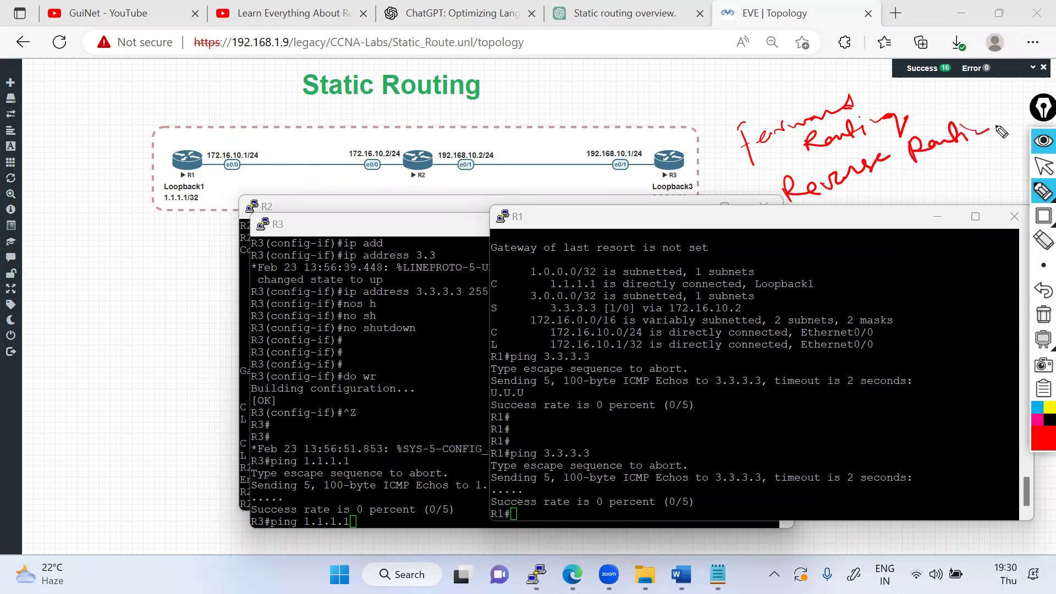
Step: Draw a red packet box above the topology, split it into two cells, and label them SIP and DIP
left_click(1043, 215)
mouse_move(52, 82)
left_mouse_down()
mouse_move(90, 124)
mouse_move(318, 105)
left_mouse_up()
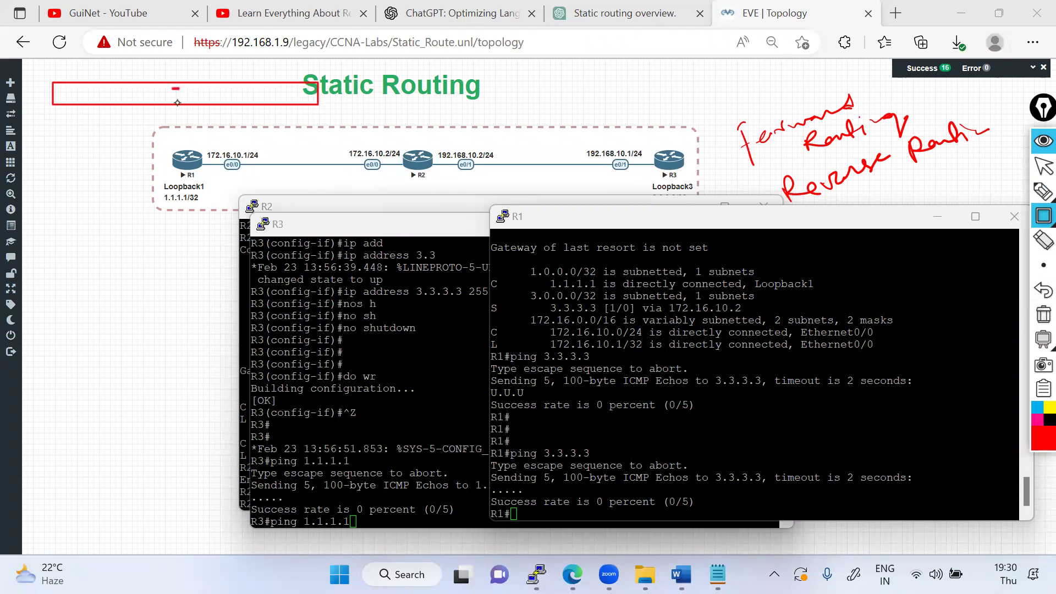
key("h")
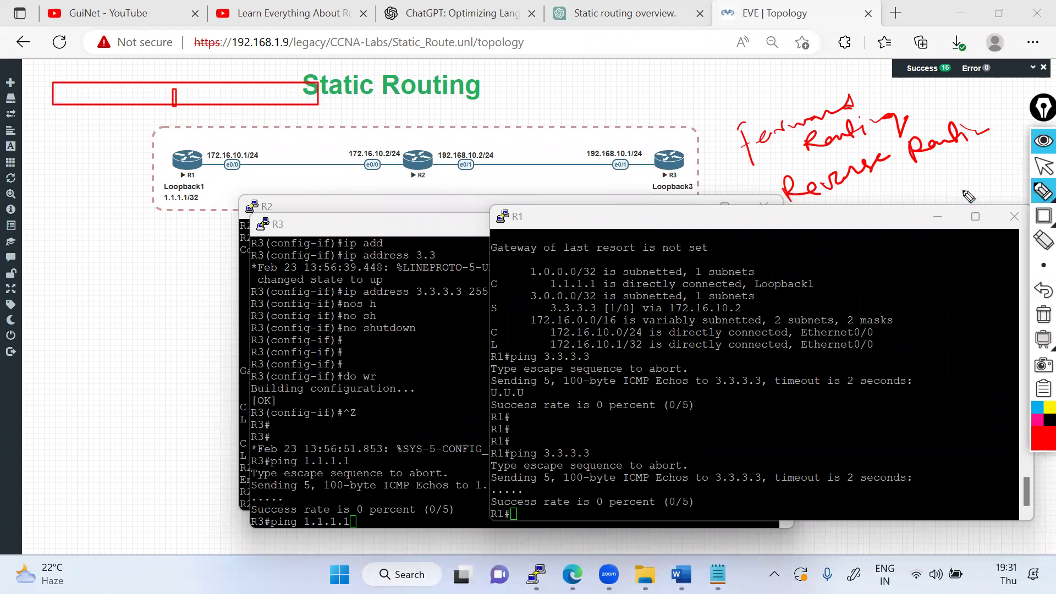
mouse_move(99, 66)
left_mouse_down()
mouse_move(89, 81)
mouse_move(117, 72)
left_mouse_up()
mouse_move(209, 65)
left_mouse_down()
mouse_move(206, 80)
mouse_move(240, 67)
mouse_move(234, 74)
left_mouse_up()
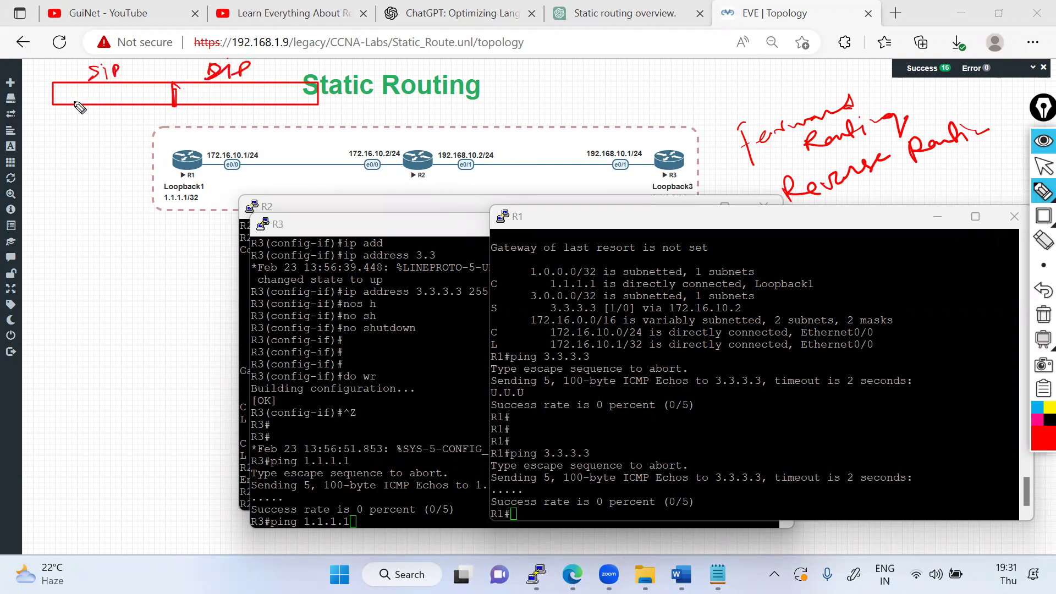
Step: Add text to the packet box above the topology: 1.1.1.1 in the SIP cell and 3.3.3.3 in the DIP cell
left_click(1043, 191)
left_click(1018, 191)
left_click(72, 98)
type("192")
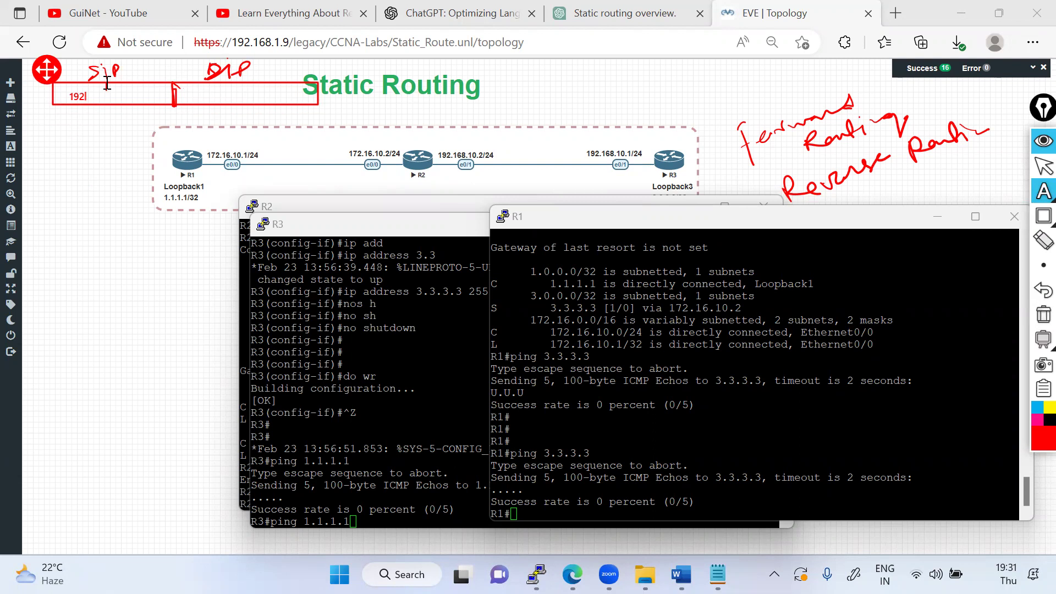
key("BackSpace")
key("BackSpace")
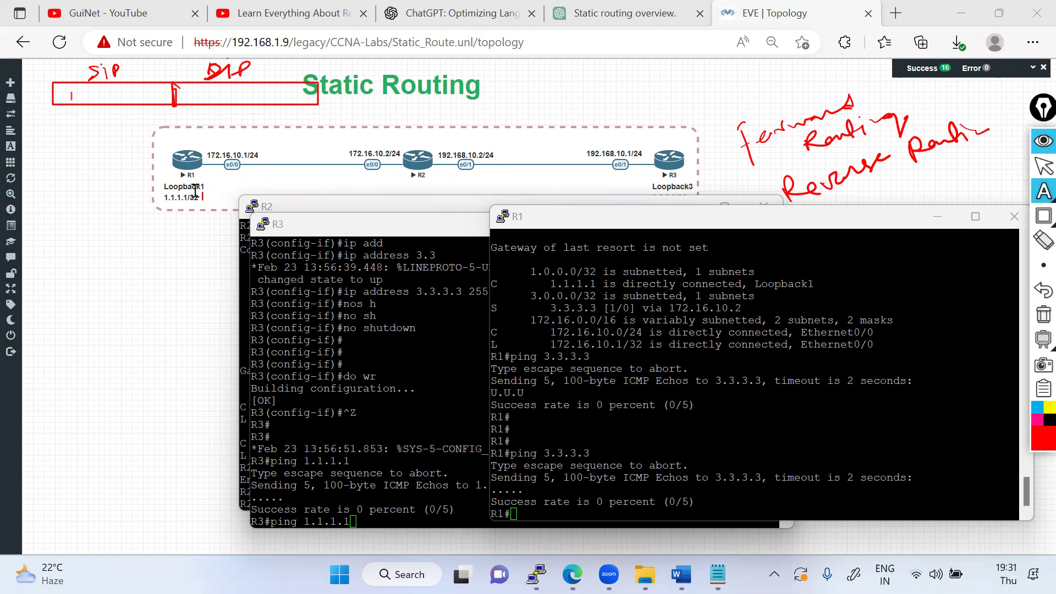
type("1.1.1.1")
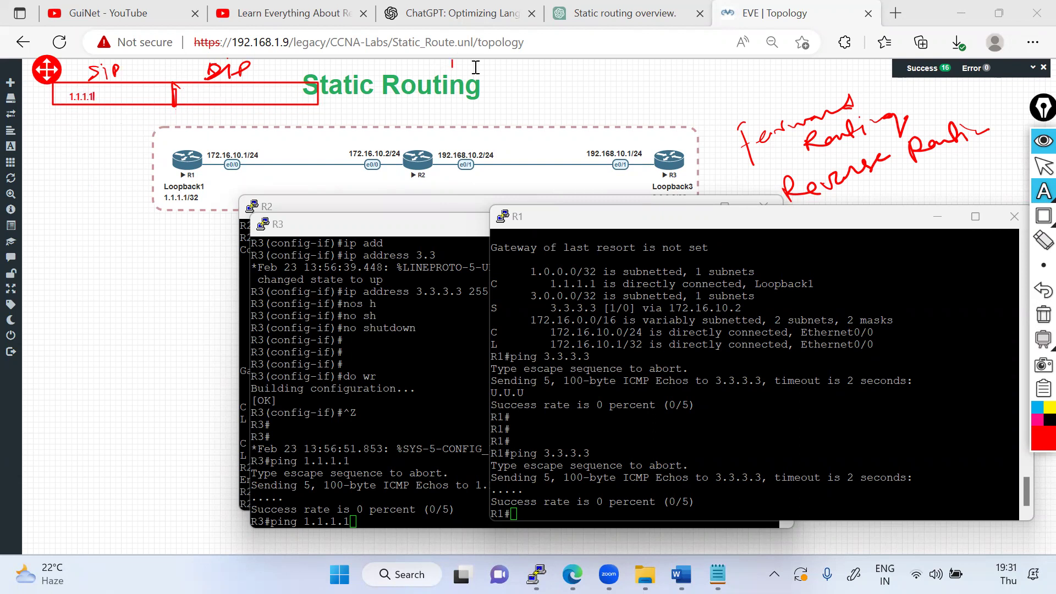
left_click(223, 96)
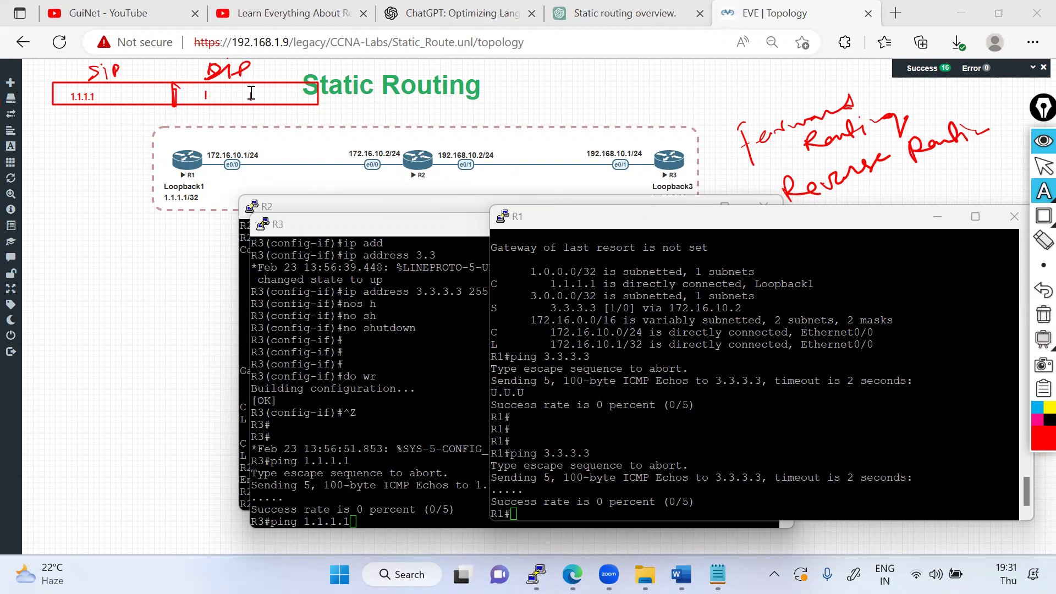
type("3.3.3.3")
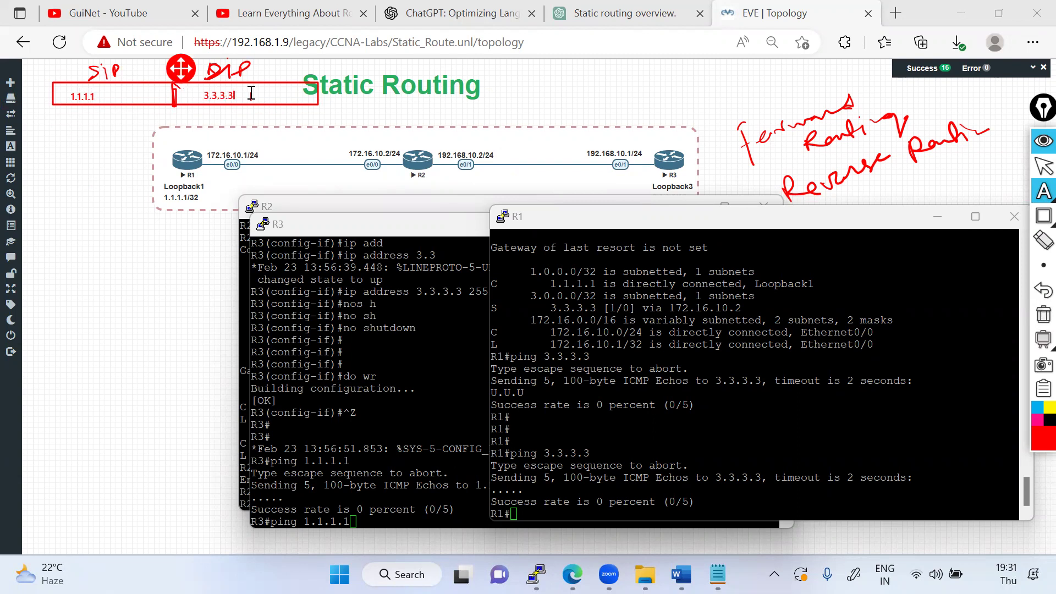
left_click(586, 511)
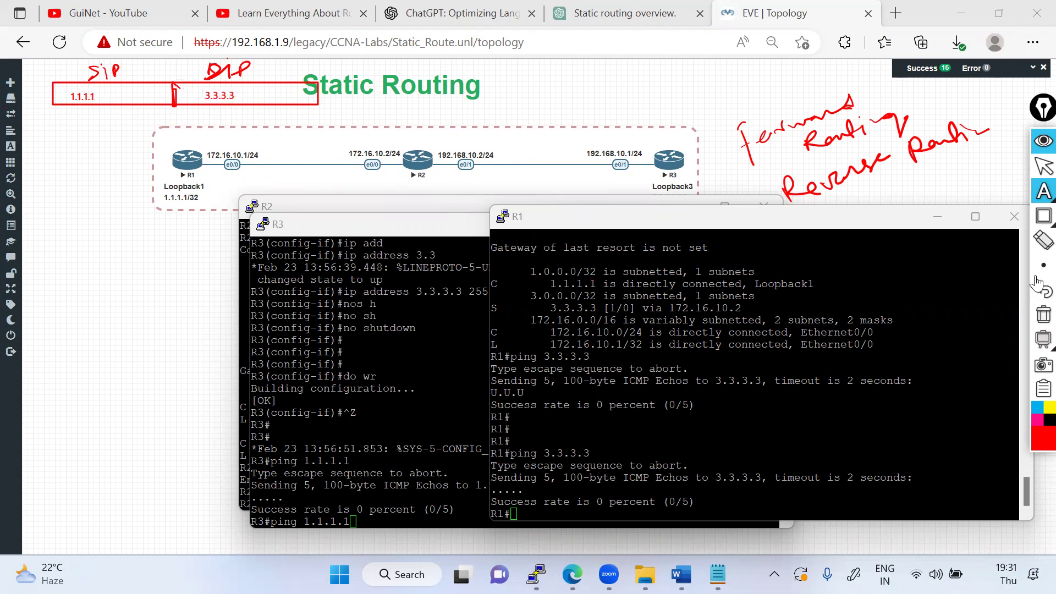
Step: Ping 3.3.3.3 from R1 using 1.1.1.1 as the source address
left_click(1044, 165)
key("Up")
type("so")
key("Tab")
type("1.1.1.1")
key("Return")
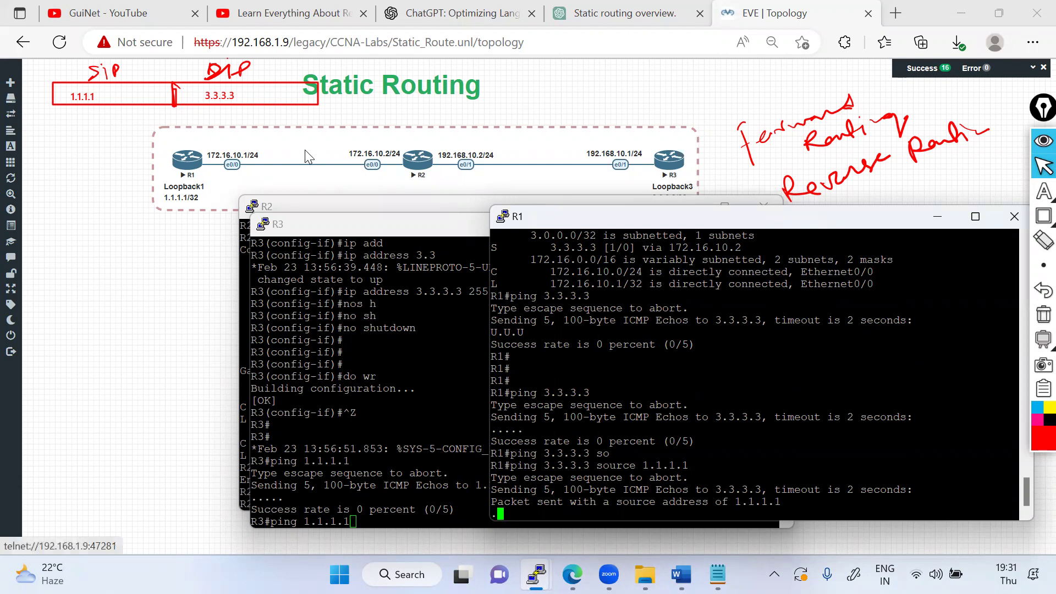
Step: Draw red pen strokes marking the DIP cell and linking it to R1, plus an arrow from R1 to R2
mouse_move(1030, 200)
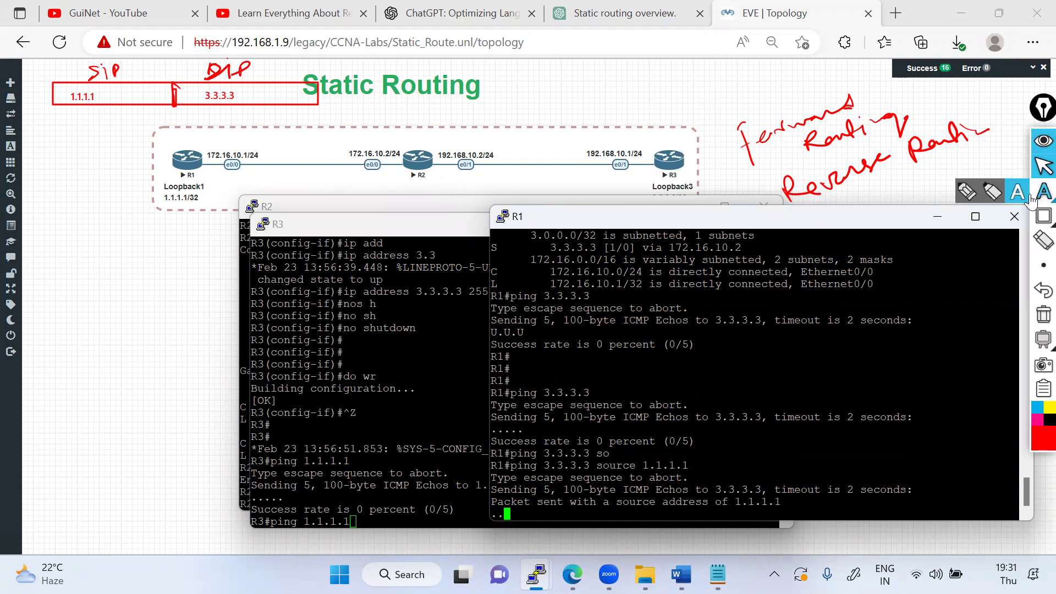
left_click(969, 193)
left_click_drag(244, 87, 264, 57)
left_click_drag(196, 164, 209, 105)
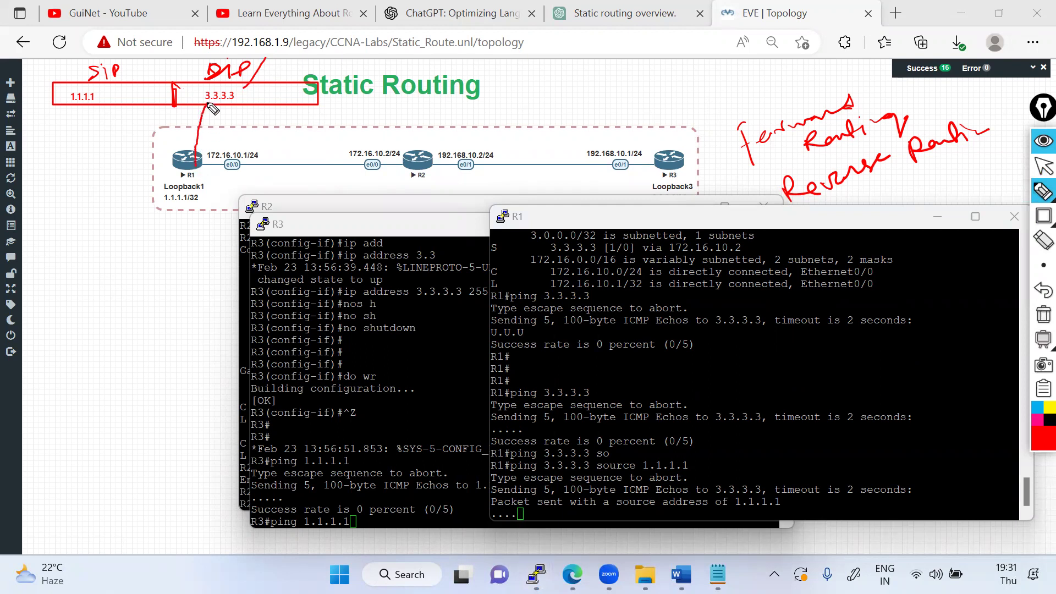
left_click_drag(196, 147, 400, 152)
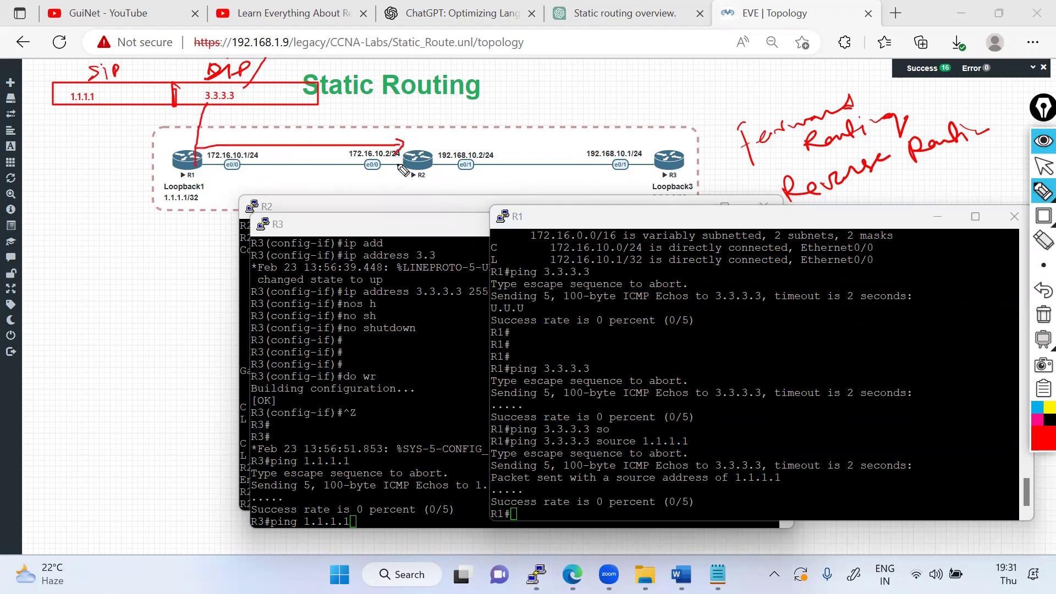
Step: Examine the static route to 3.3.3.3 and its next hop in R1's routing table output
left_click(1044, 166)
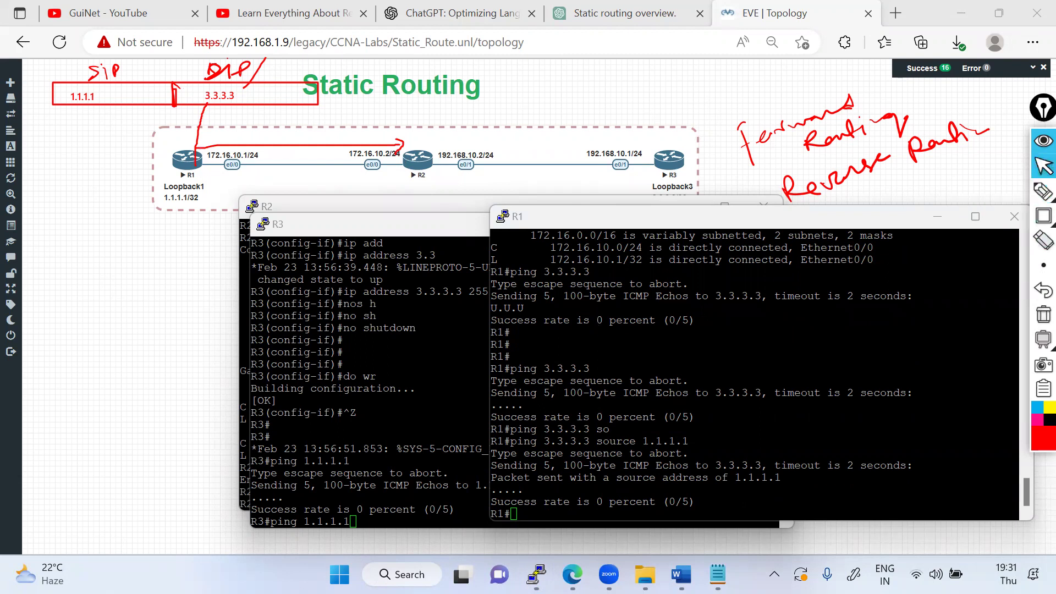
scroll(754, 374, "up", 10)
scroll(753, 374, "down", 6)
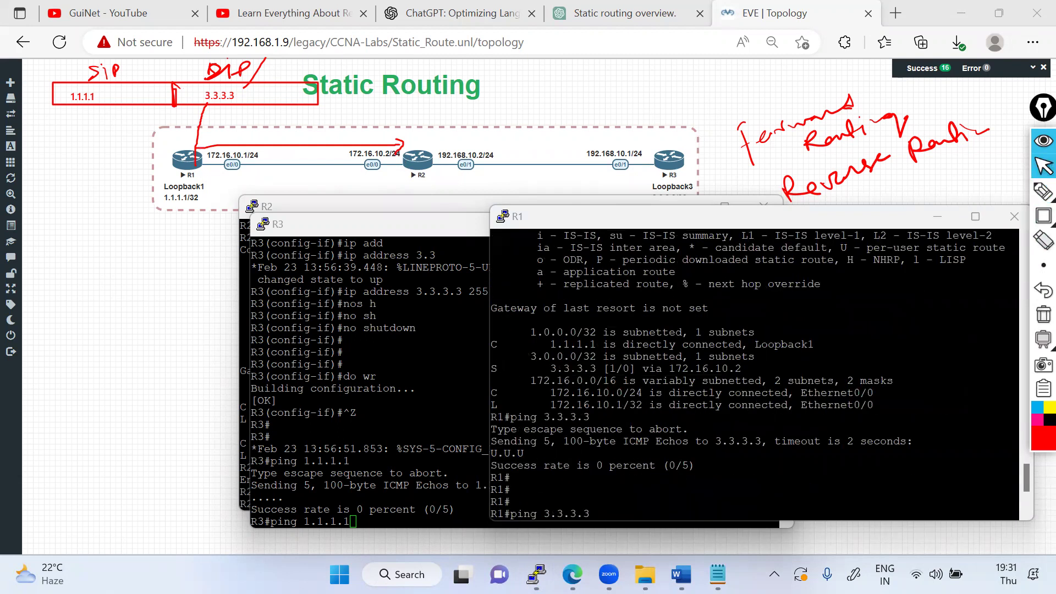
left_click_drag(492, 369, 600, 368)
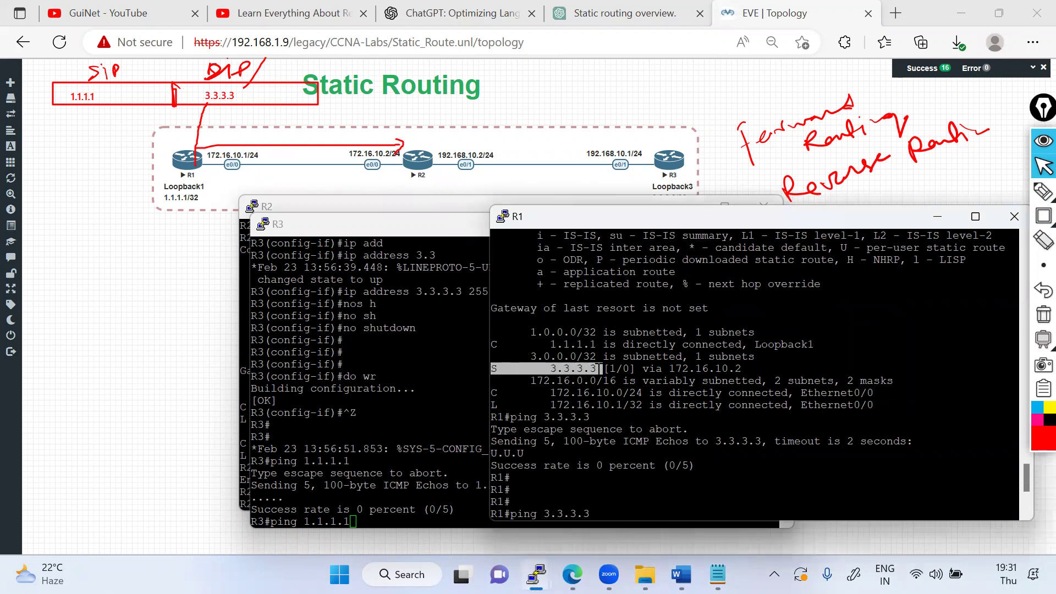
left_click_drag(669, 369, 741, 369)
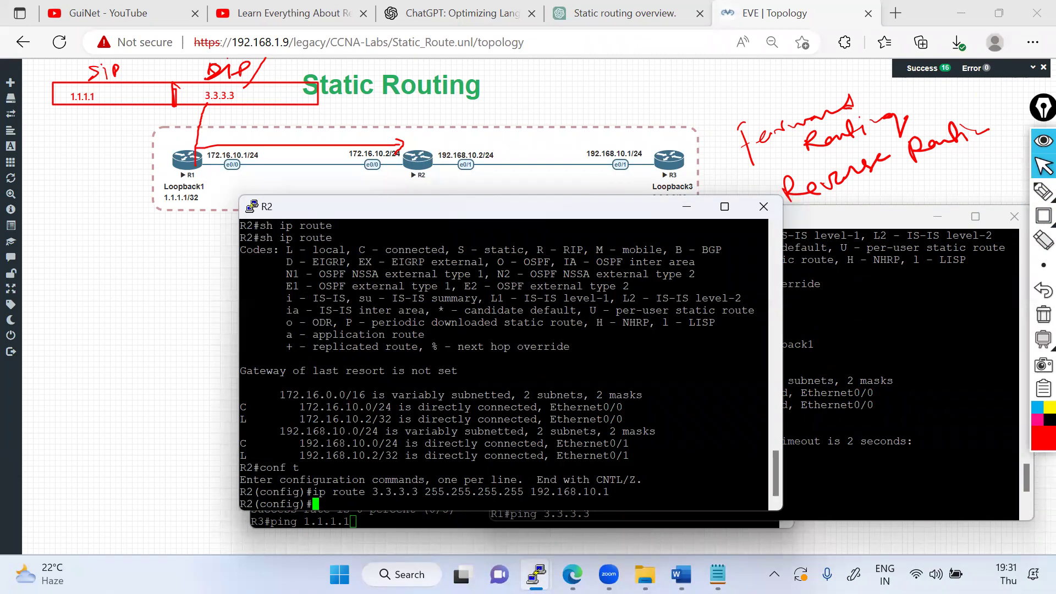
Step: Exit configuration mode on R2 and display its routing table with sh ip route
key("ctrl+z")
key("Return")
key("Return")
type("sh ip ")
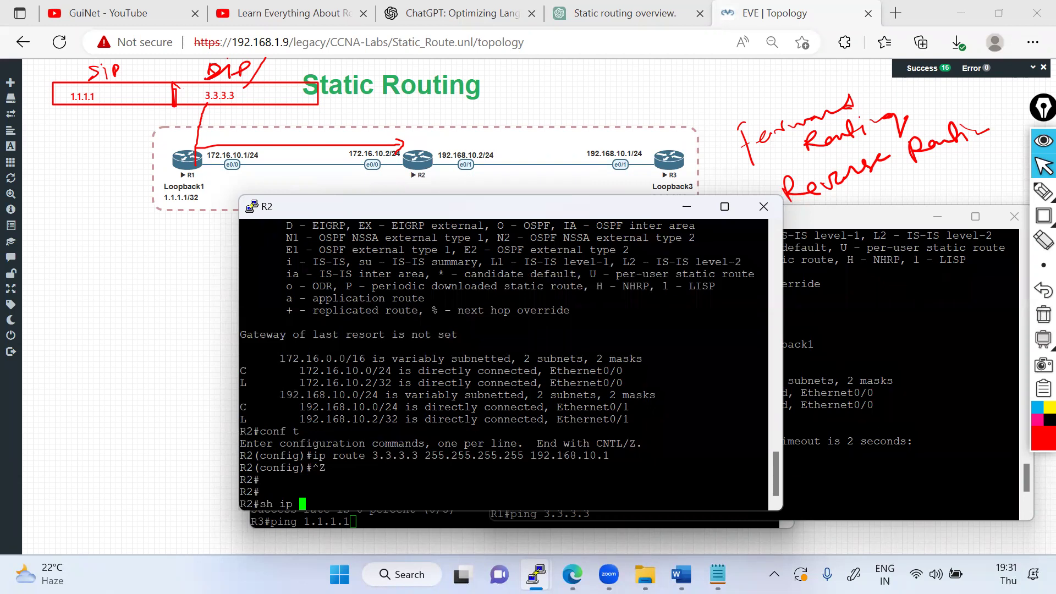
type("route")
key("Return")
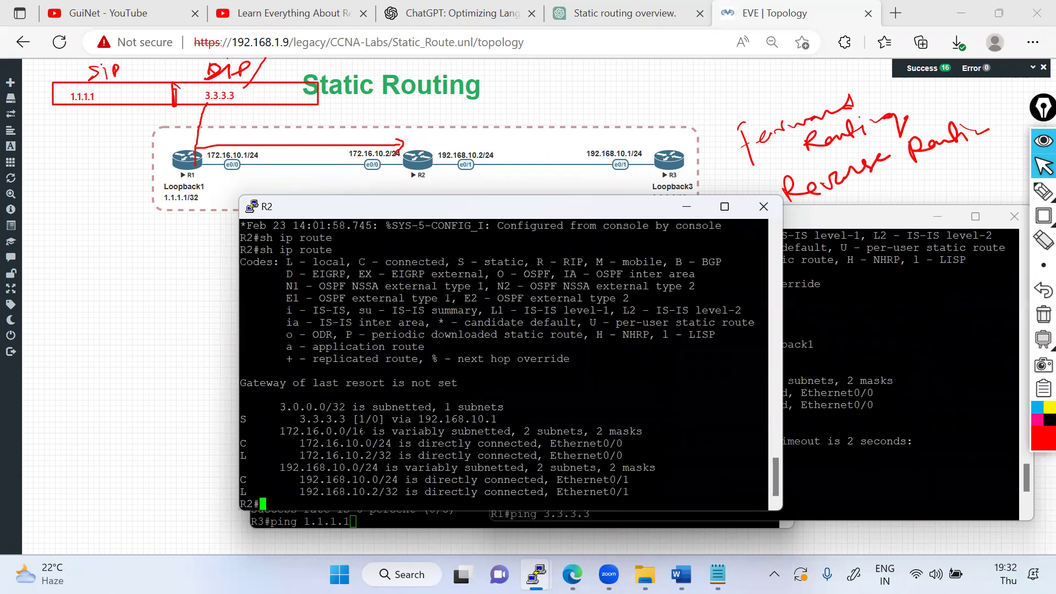
Step: Highlight the 3.3.3.3 static route and its next hop in R2's output, and draw a red arrow from R2 to R3
left_click_drag(280, 419, 503, 419)
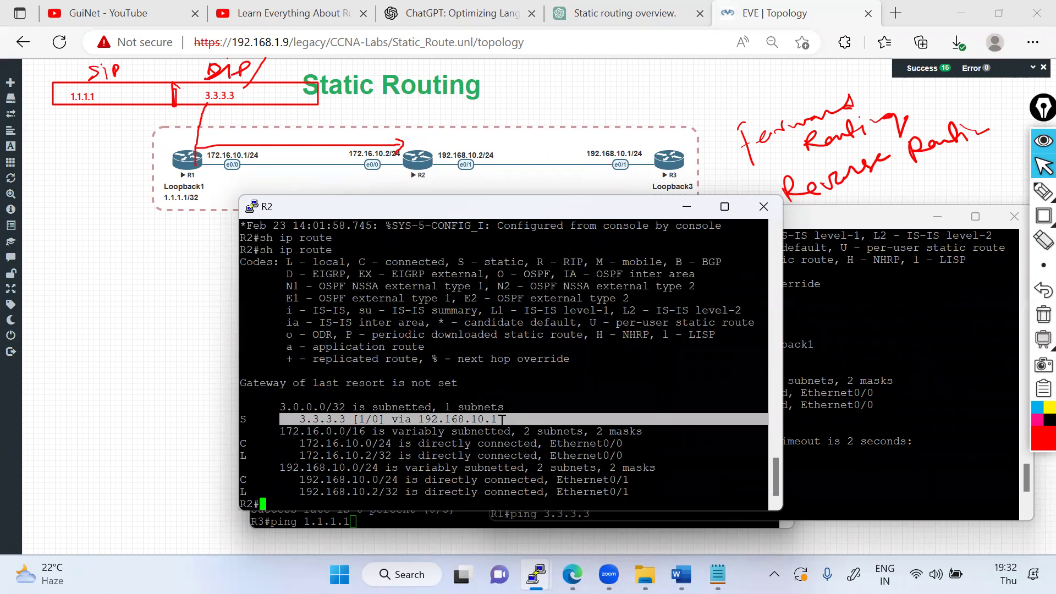
double_click(461, 419)
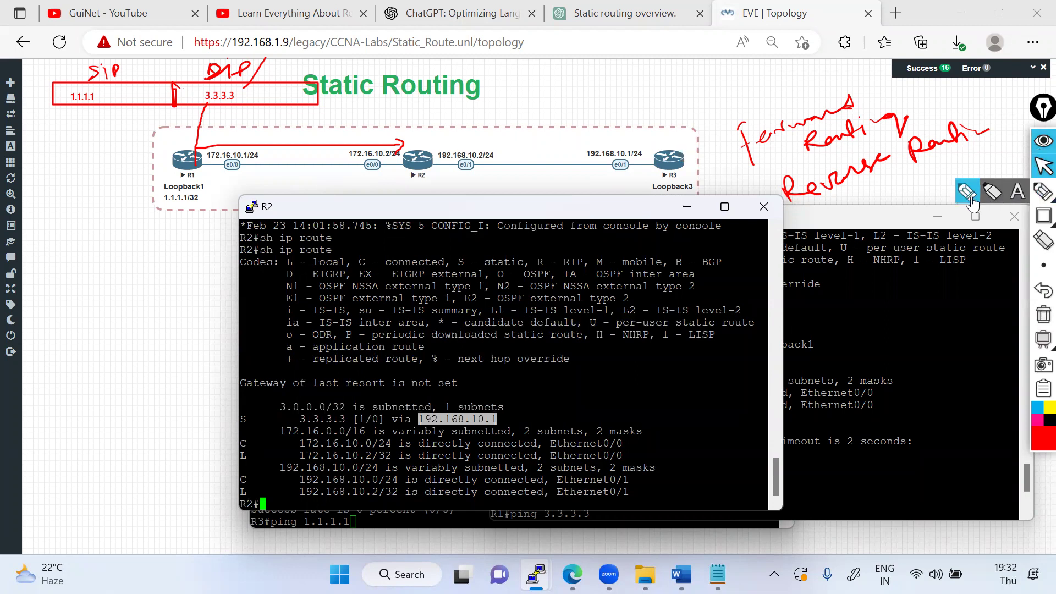
left_click(1043, 192)
mouse_move(428, 147)
left_mouse_down()
mouse_move(650, 144)
mouse_move(647, 154)
left_mouse_up()
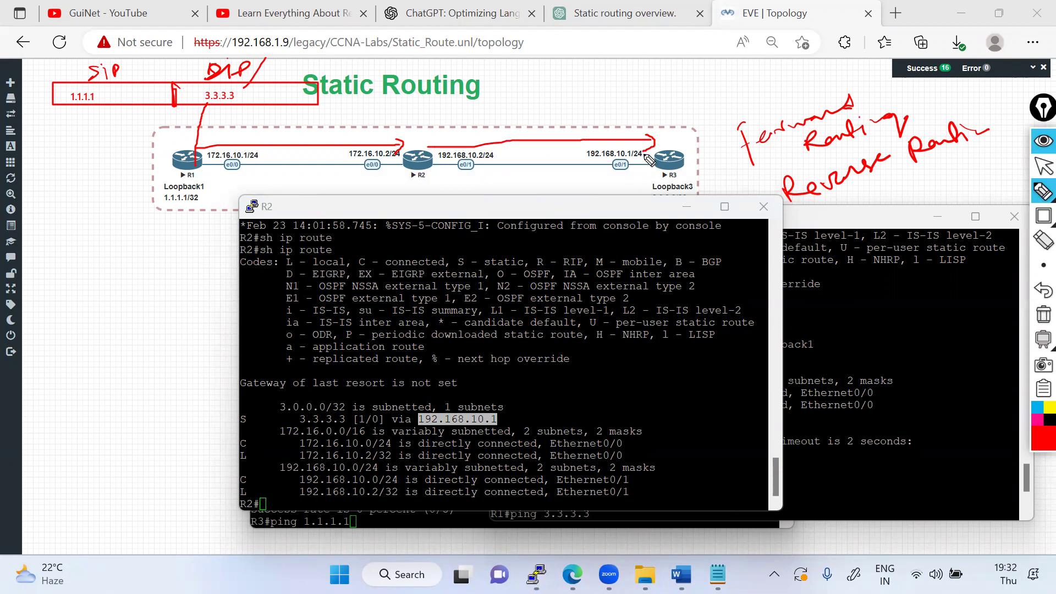
Step: Draw a second red packet box above the R2–R3 link and split it into two cells
left_click(1043, 216)
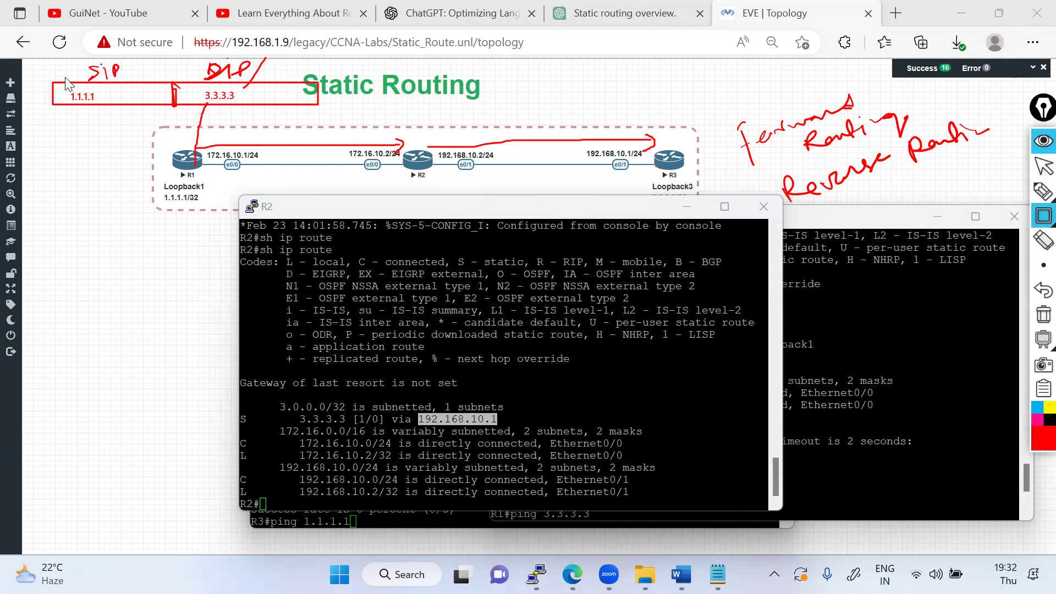
left_click_drag(551, 91, 713, 109)
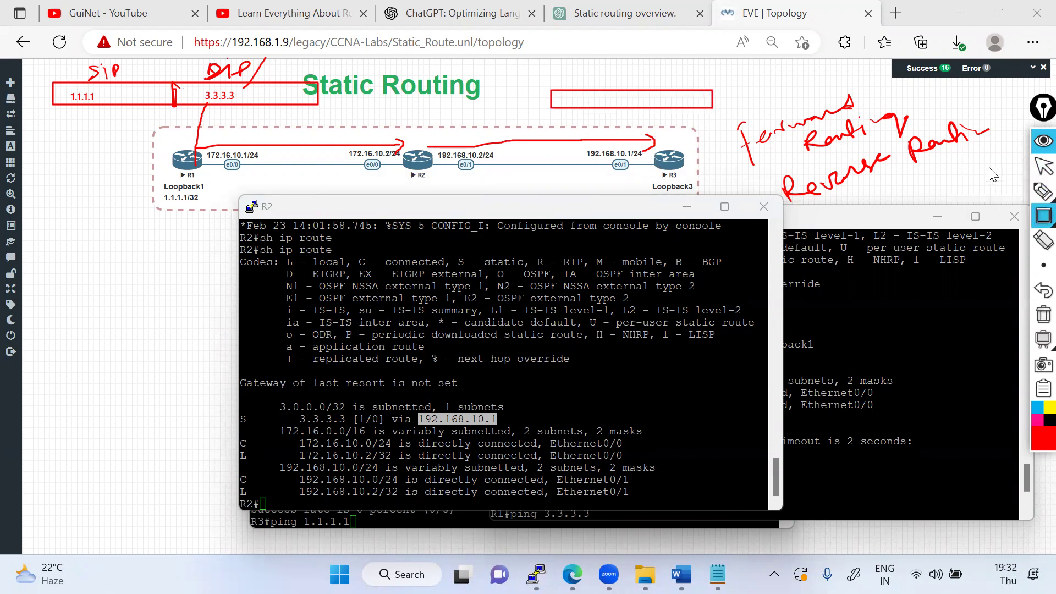
left_click(1043, 191)
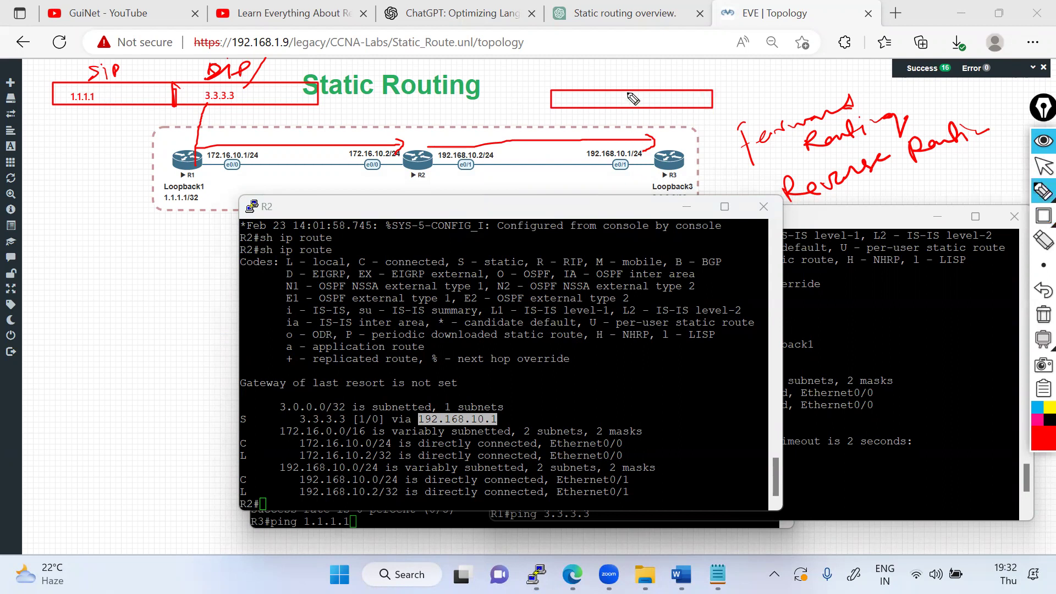
left_click(1043, 216)
left_click(943, 216)
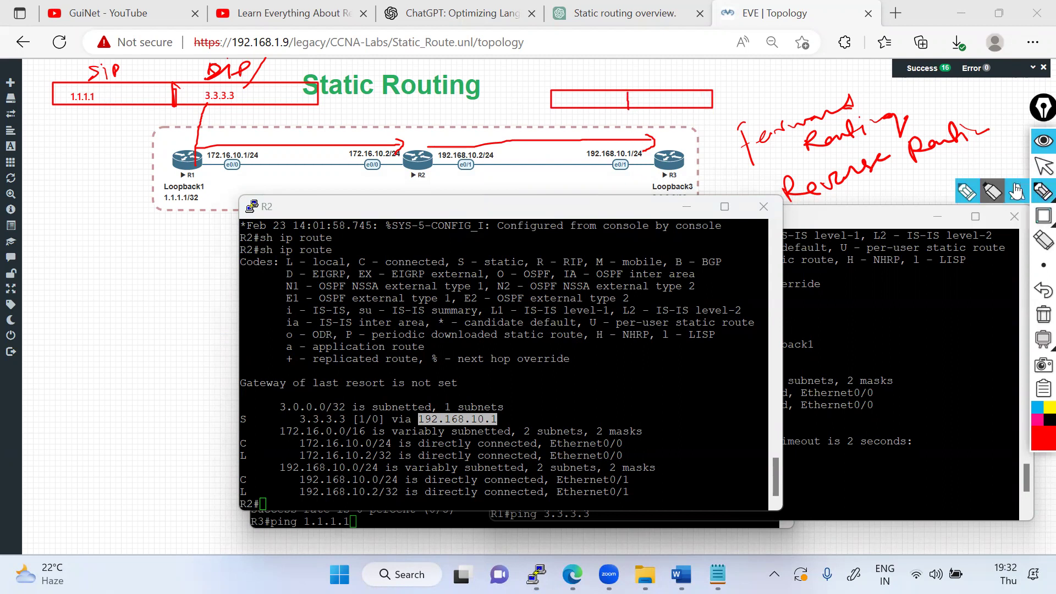
Step: Fill the second packet box with 1.1.1.1 and 3.3.3.3, and label its cells Sip and Dip
left_click(568, 96)
type("1.1.1.1")
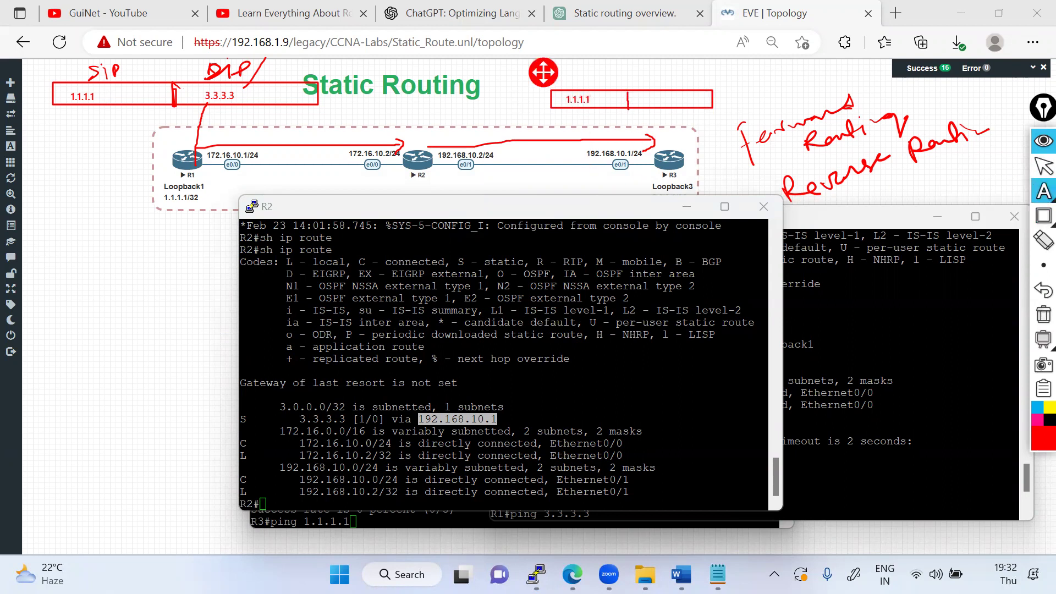
left_click(649, 98)
left_click(650, 98)
type("3.3.3.3")
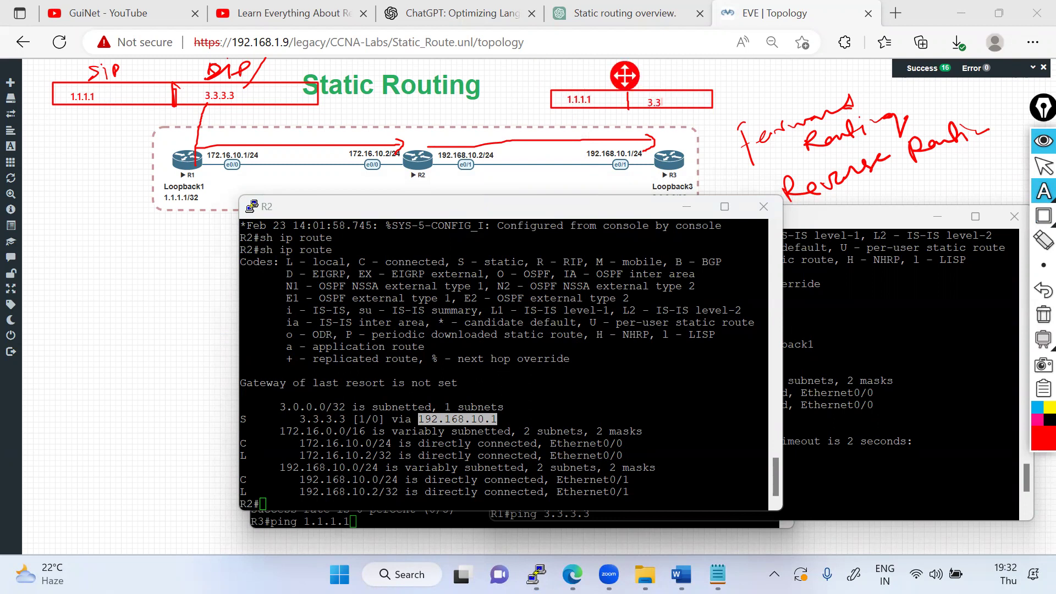
left_click(575, 86)
type("SI")
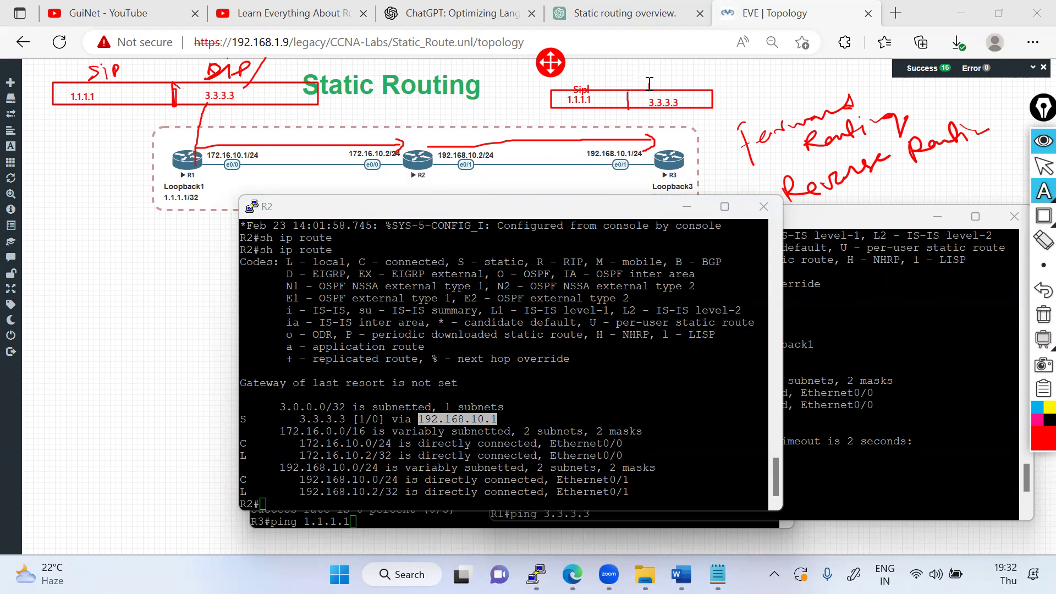
left_click(649, 84)
type("Dip")
left_click(724, 124)
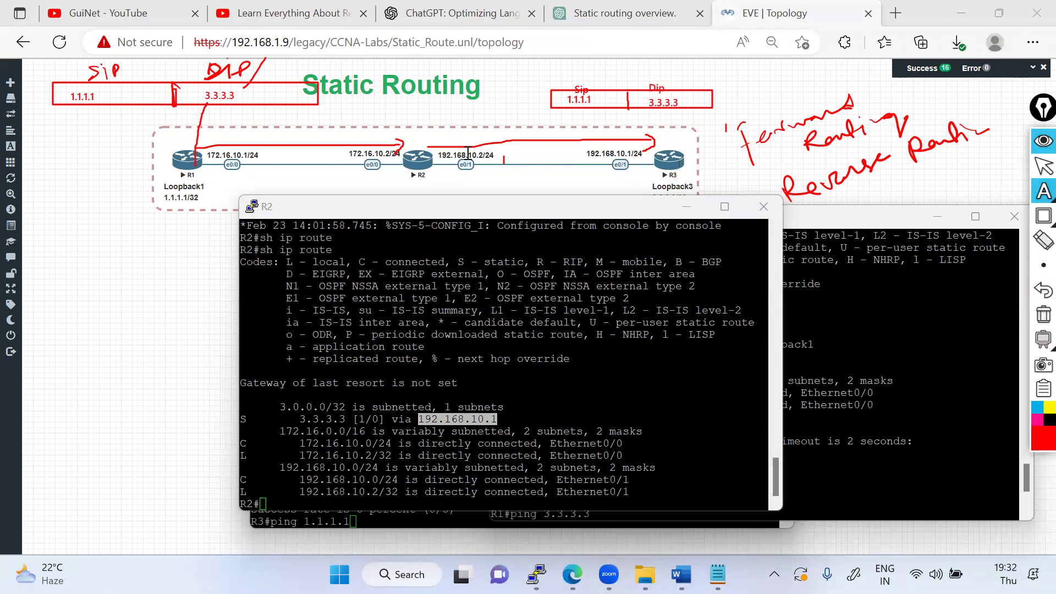
Step: Draw a third red packet box just below the second one and split it into two cells
left_click(1043, 216)
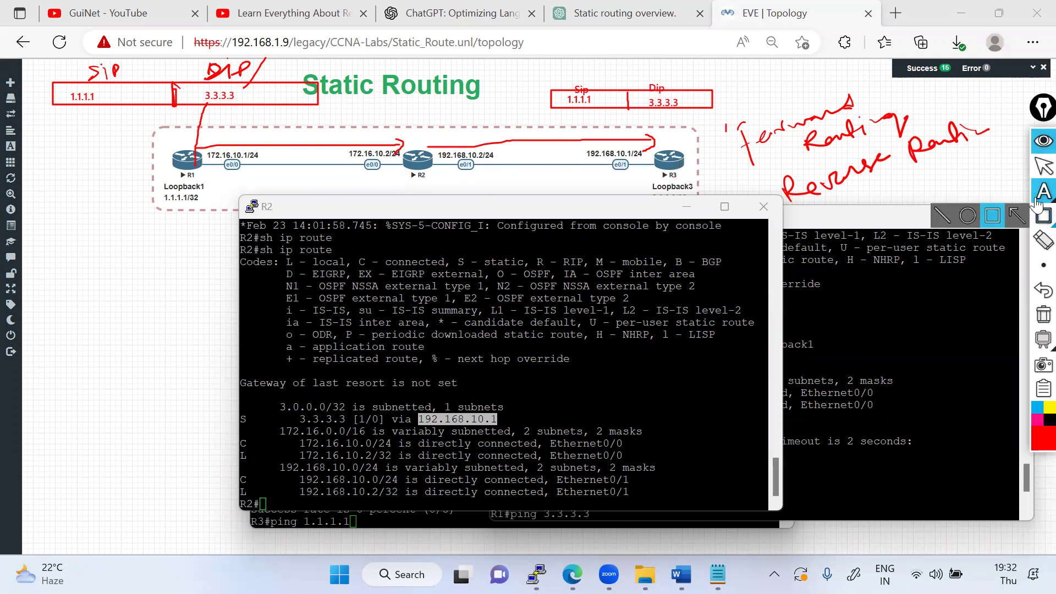
left_click(998, 221)
mouse_move(552, 117)
left_mouse_down()
mouse_move(578, 132)
mouse_move(713, 134)
left_mouse_up()
left_click(1037, 203)
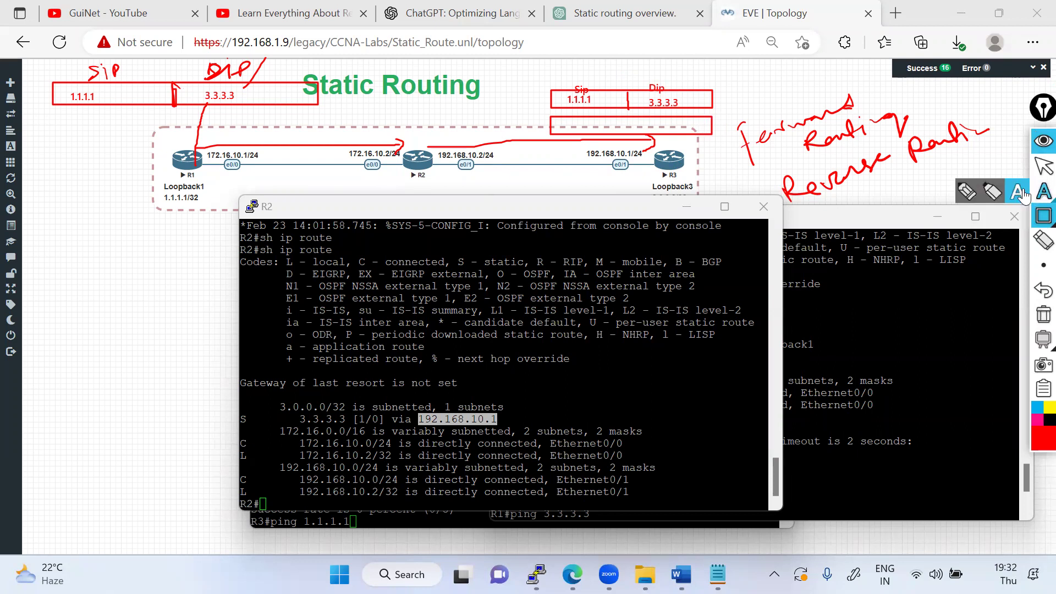
left_click(993, 192)
left_click_drag(632, 118, 632, 134)
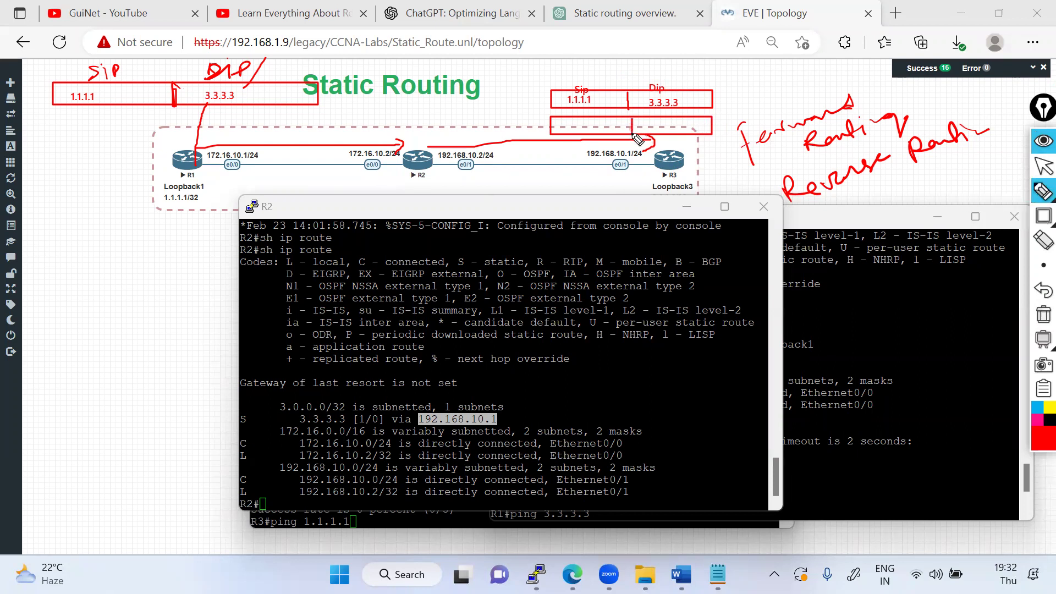
Step: Enter 1.1.1.1 in the third box's first cell and label the two cells Dip and Sip
left_click(1043, 192)
left_click(577, 126)
type("1.1.1.1")
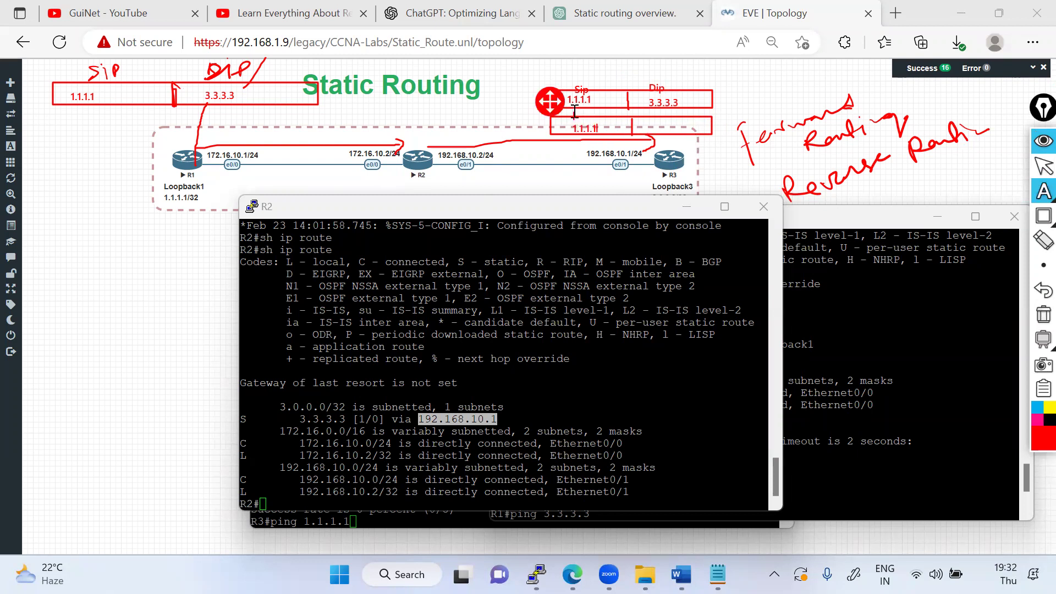
left_click(575, 113)
type("DI")
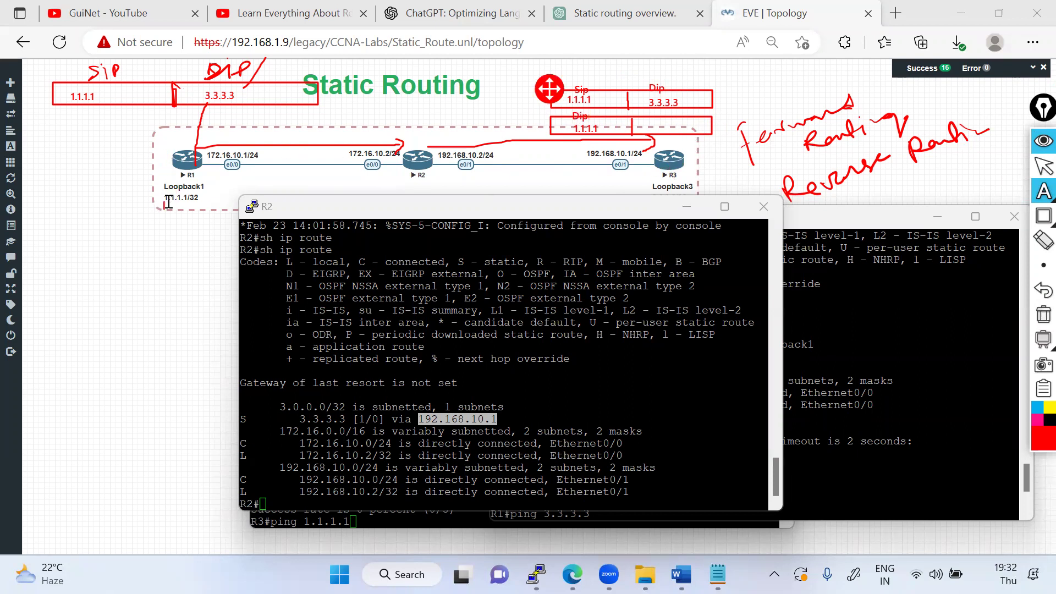
left_click(651, 113)
type("Sip")
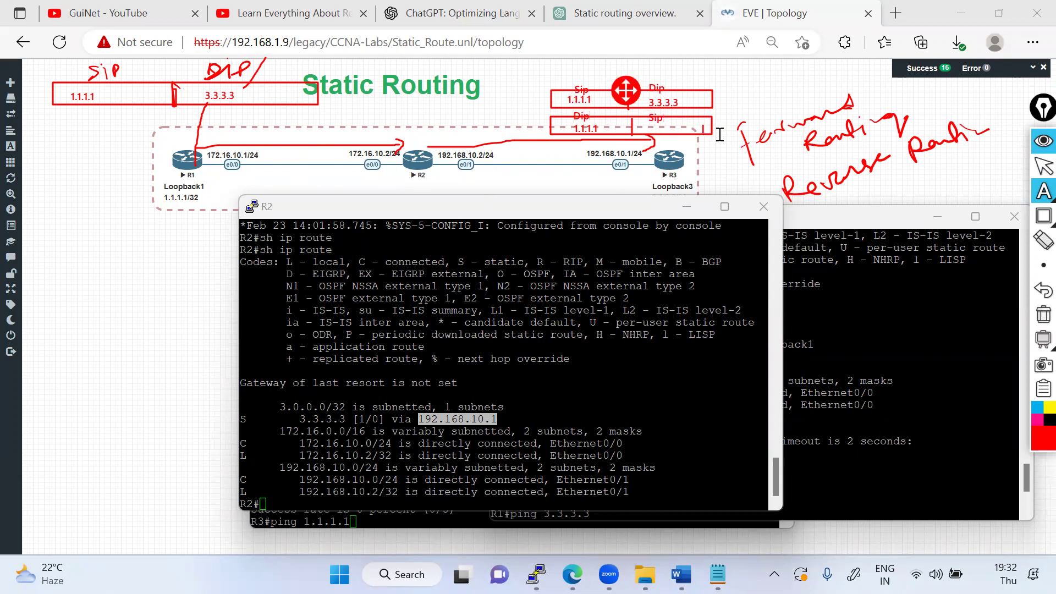
key("Escape")
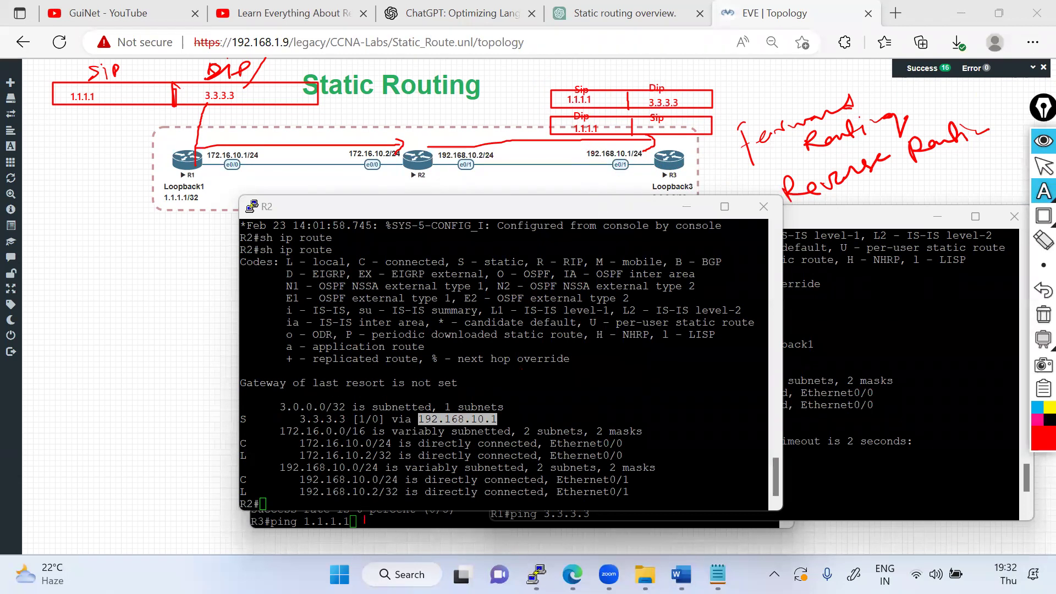
left_click(1043, 166)
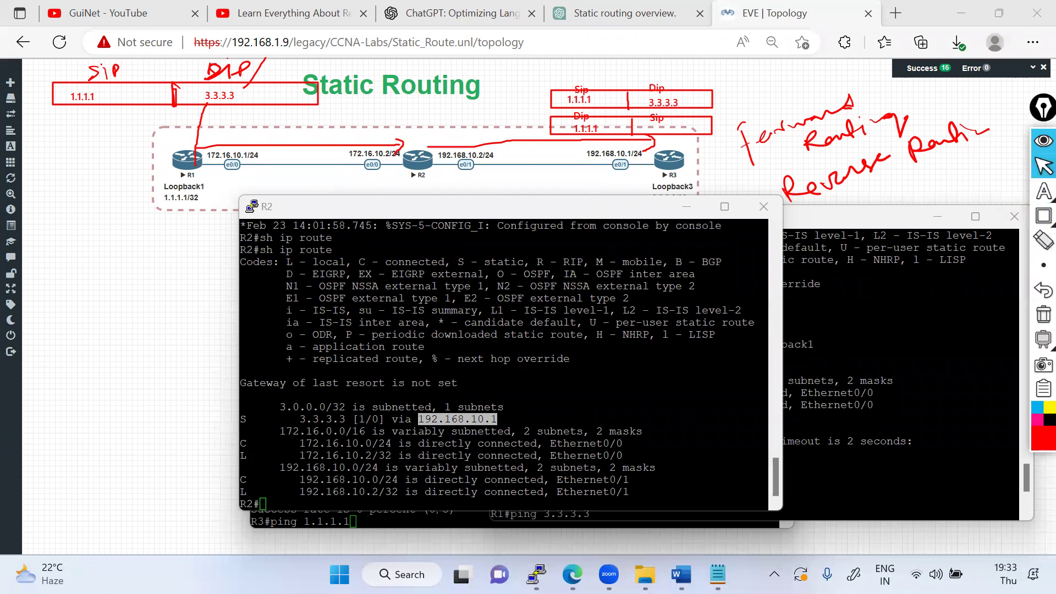
Step: Ping 1.1.1.1 from R3 again and enter 3.3.3.3 in the Sip cell of the third packet box
left_click(352, 521)
key("Return")
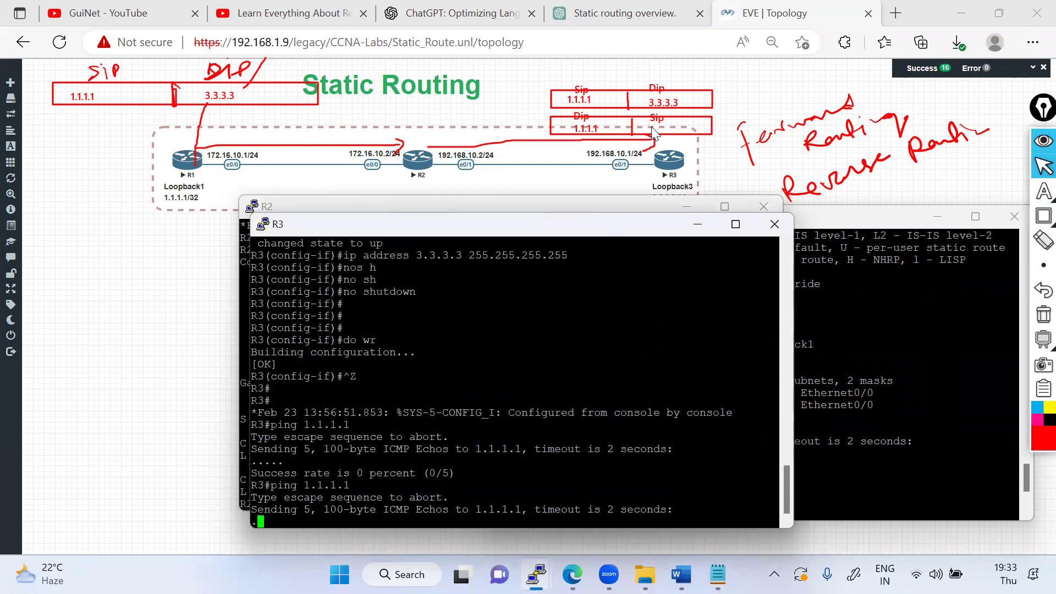
left_click(1037, 193)
key("alt+Tab")
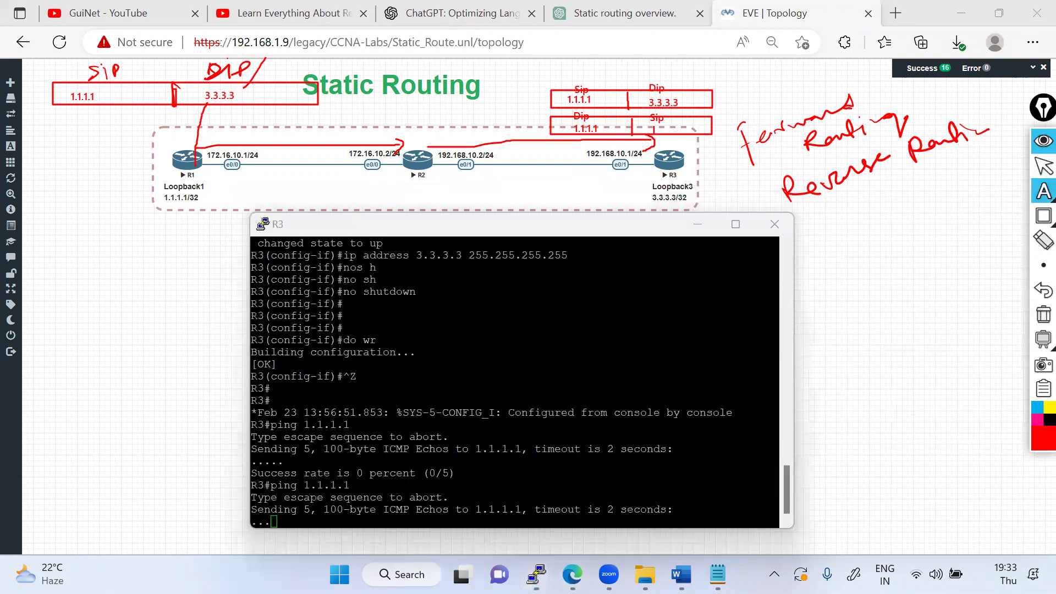
left_click(628, 104)
type("3.3.3.3")
left_click(1044, 166)
Step: Display R3's IP routing table to check for a route to 1.1.1.1
key("alt+Tab")
type("sh ip route")
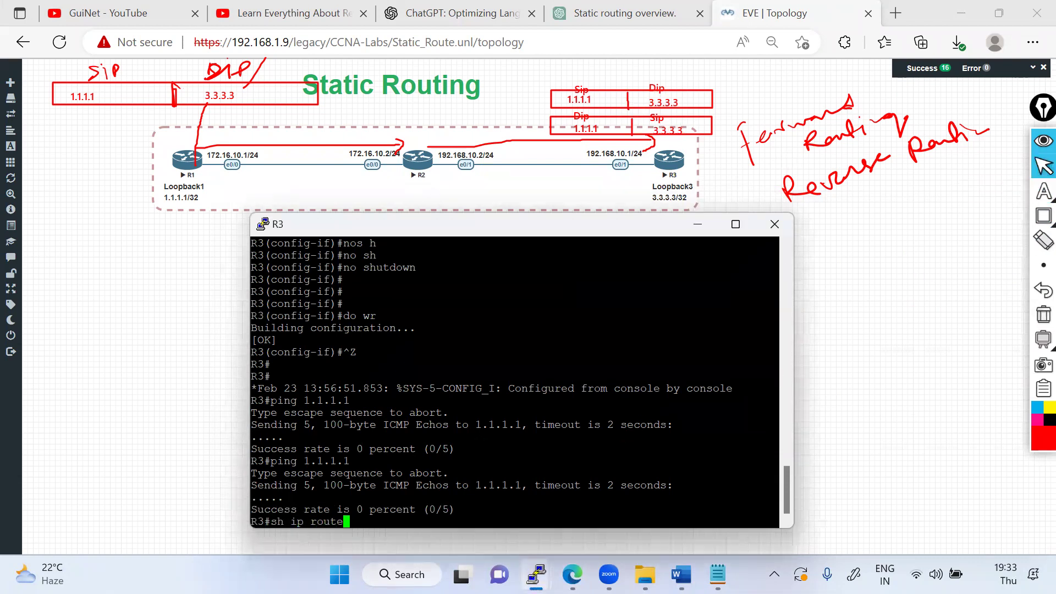
key("Return")
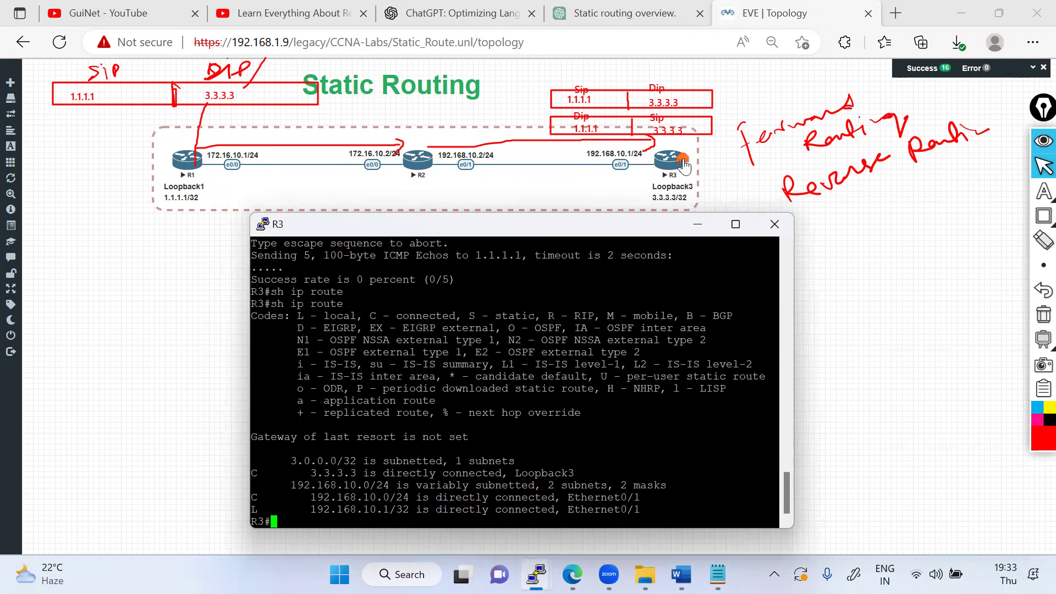
Step: Configure a static route on R3 to 1.1.1.1 with mask 255.255.255.255 via next hop 192.168.10.2
type("conf t")
key("Return")
type("ip route ")
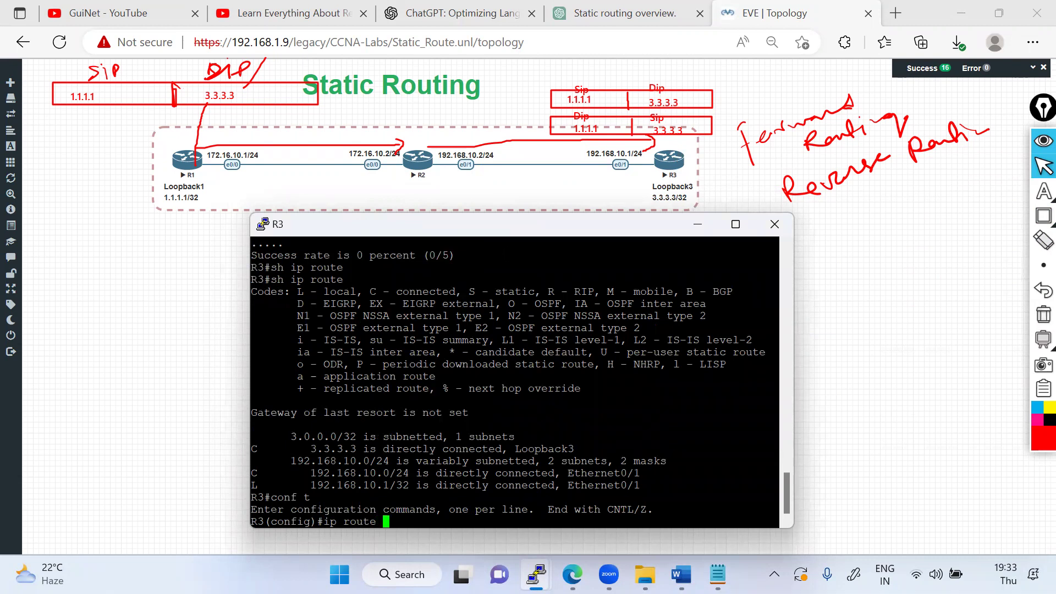
type("1.1.1.1 255.255.255.255")
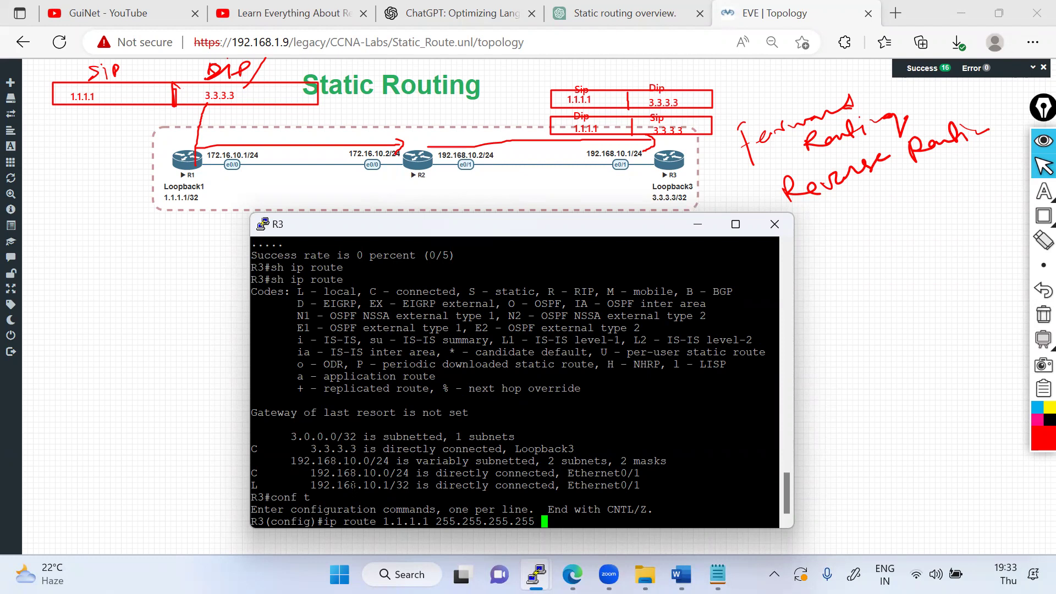
double_click(359, 485)
right_click(360, 485)
key("BackSpace")
key("BackSpace")
key("BackSpace")
key("BackSpace")
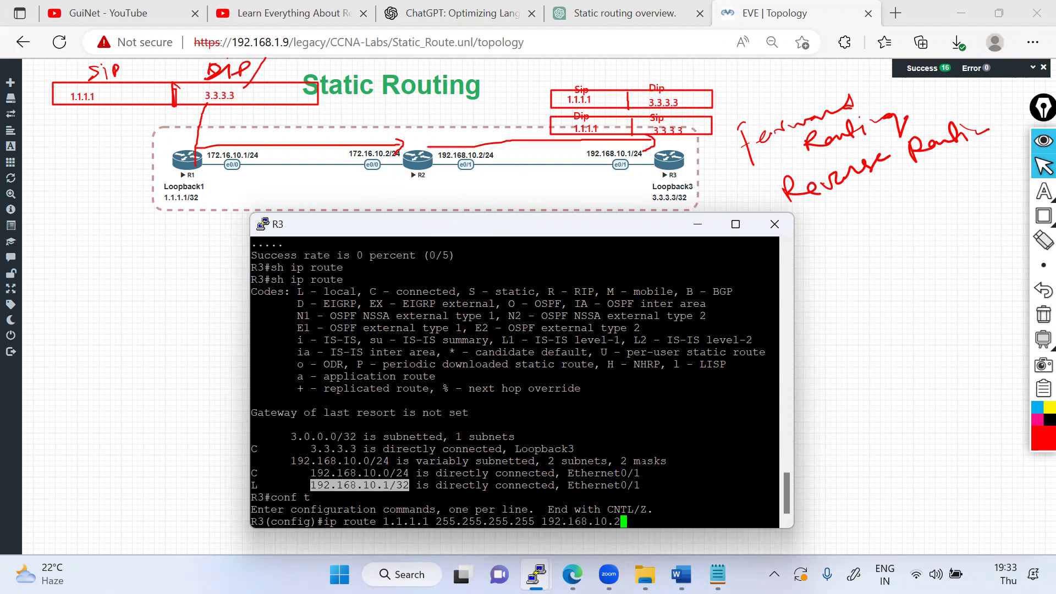
type("2")
key("Return")
Step: Leave configuration mode on R3 and save its configuration
key("ctrl+z")
key("Return")
key("Return")
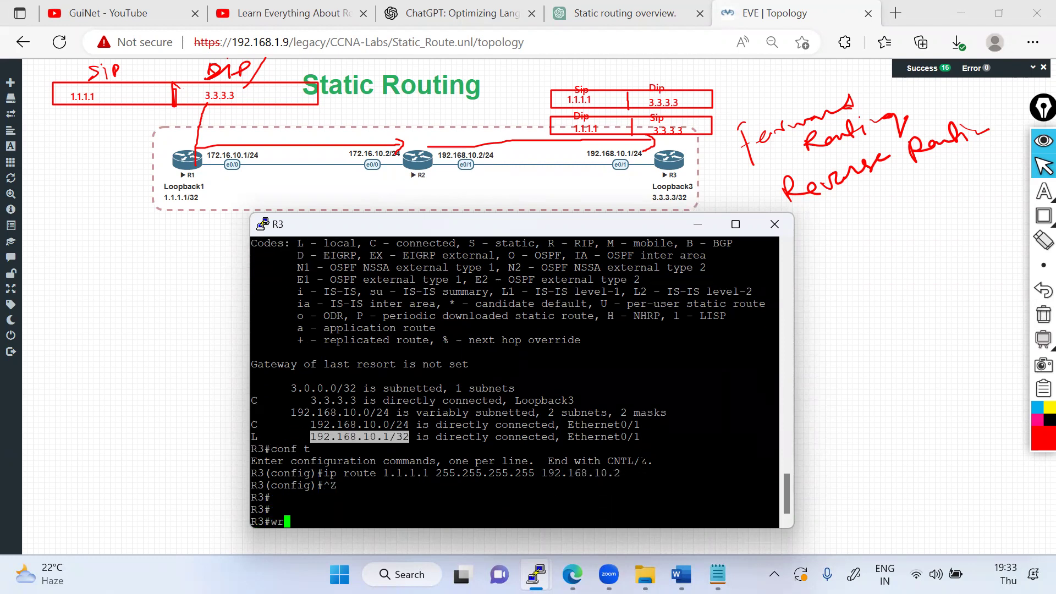
type("wr")
key("Return")
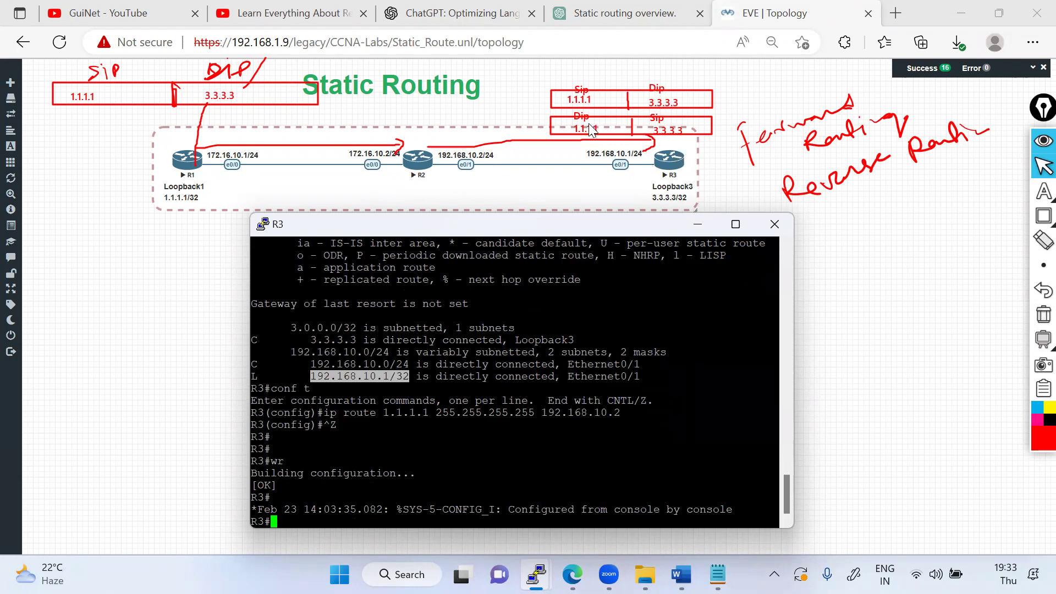
Step: Display R3's routing table again and highlight the static route to 1.1.1.1 and its next hop
type("sh ip route")
key("Return")
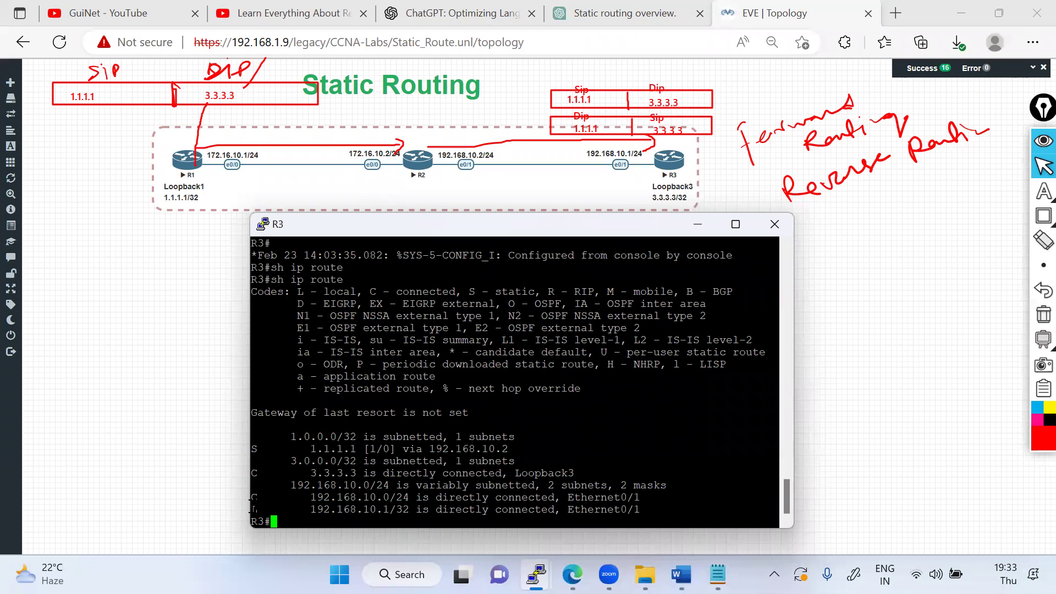
left_click_drag(254, 509, 339, 497)
left_click_drag(252, 449, 508, 448)
left_click(472, 448)
double_click(472, 449)
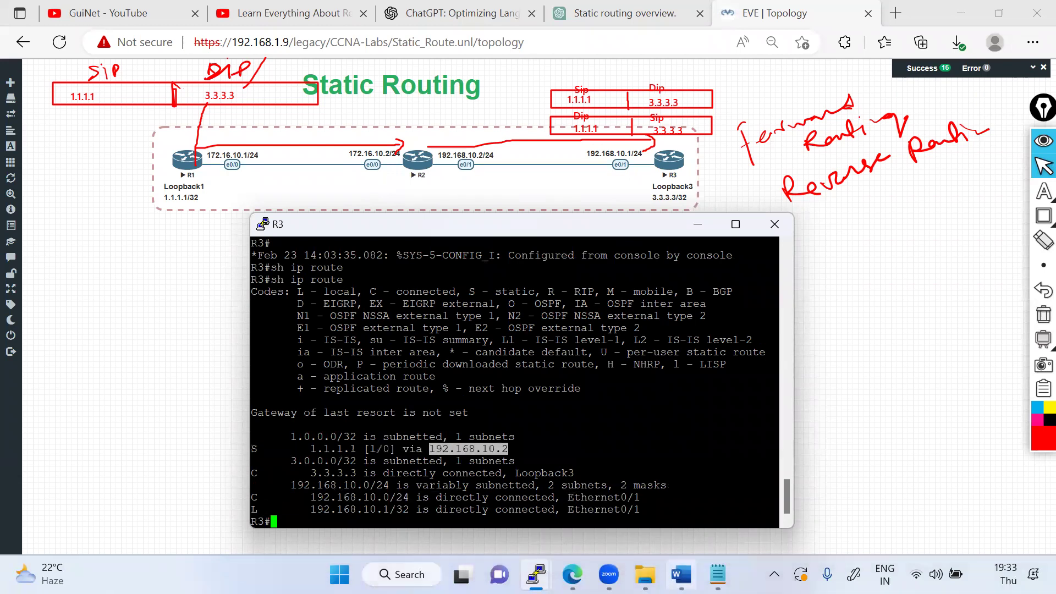
Step: Ping 3.3.3.3 from R1 with source 1.1.1.1, and put the R1 console away
mouse_move(551, 561)
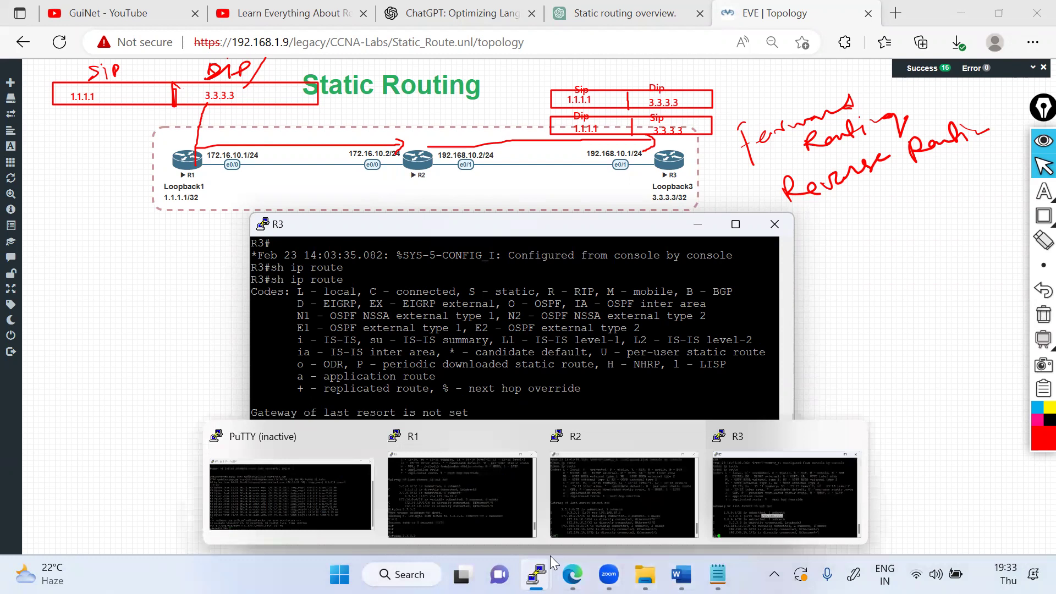
left_click(523, 473)
scroll(753, 374, "down", 5)
key("Up")
key("Return")
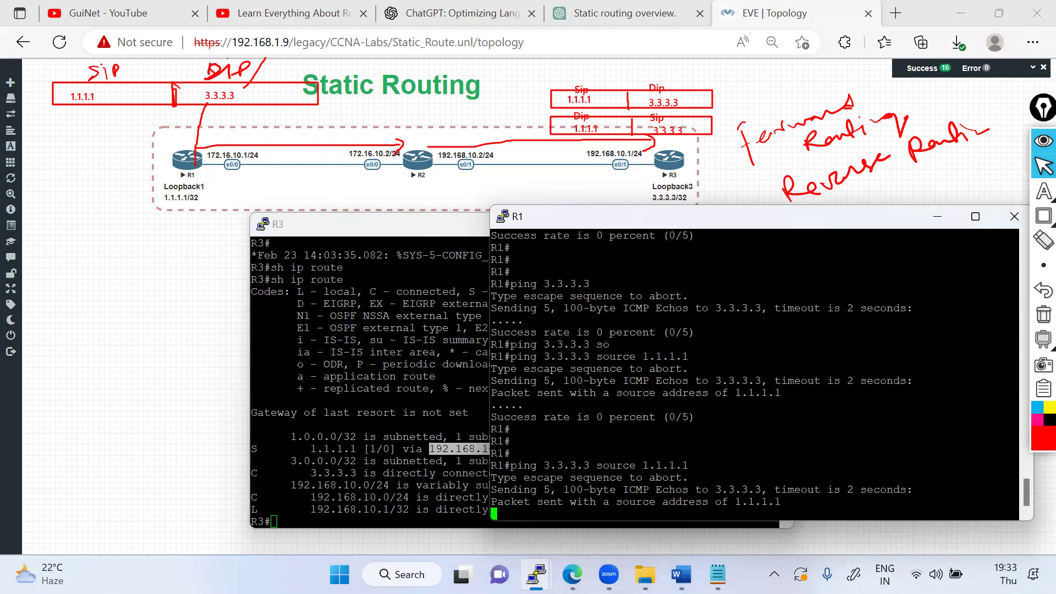
left_click(938, 216)
Step: Draw red strokes from R3 back to R2 along their link and from the third box's 1.1.1.1 to R2
left_click(974, 196)
mouse_move(660, 160)
left_mouse_down()
mouse_move(432, 160)
mouse_move(464, 166)
left_mouse_up()
mouse_move(571, 131)
left_mouse_down()
mouse_move(466, 134)
mouse_move(429, 161)
left_mouse_up()
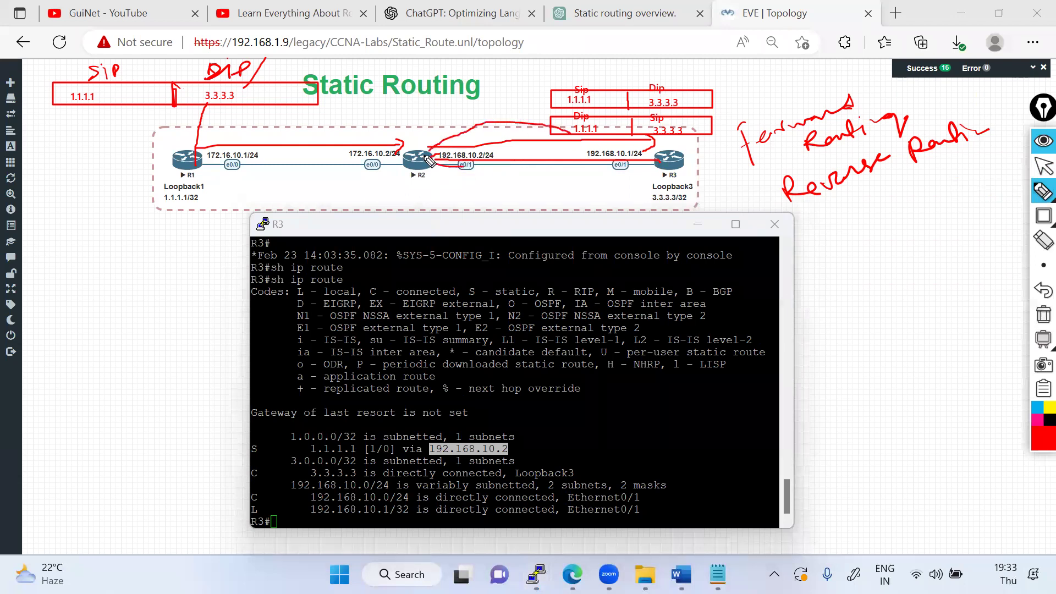
left_click(1043, 165)
Step: Bring up the R2 console, display its IP routing table and highlight the route entries
mouse_move(536, 574)
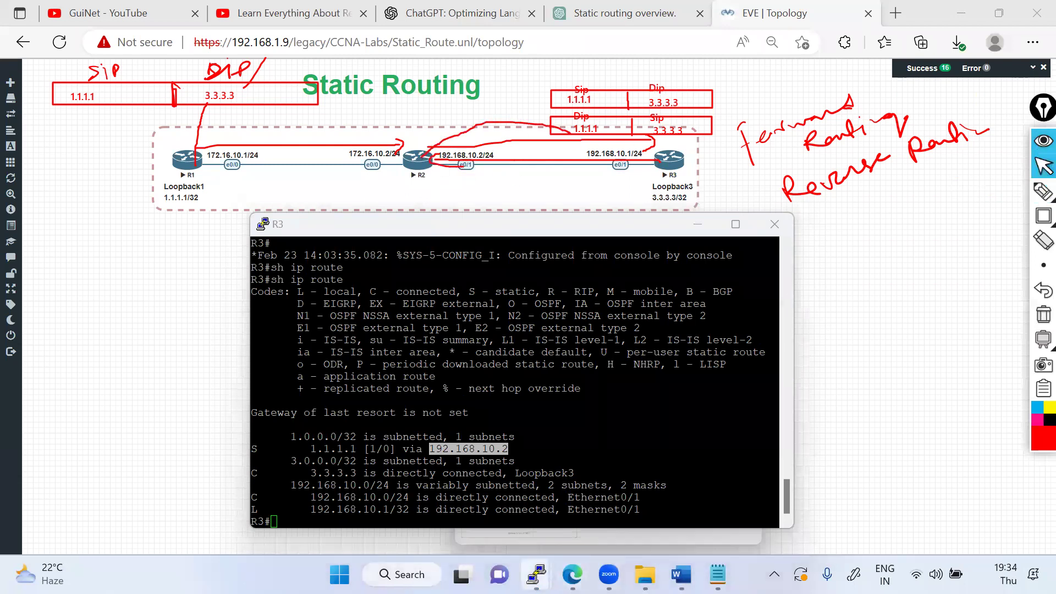
left_click(616, 464)
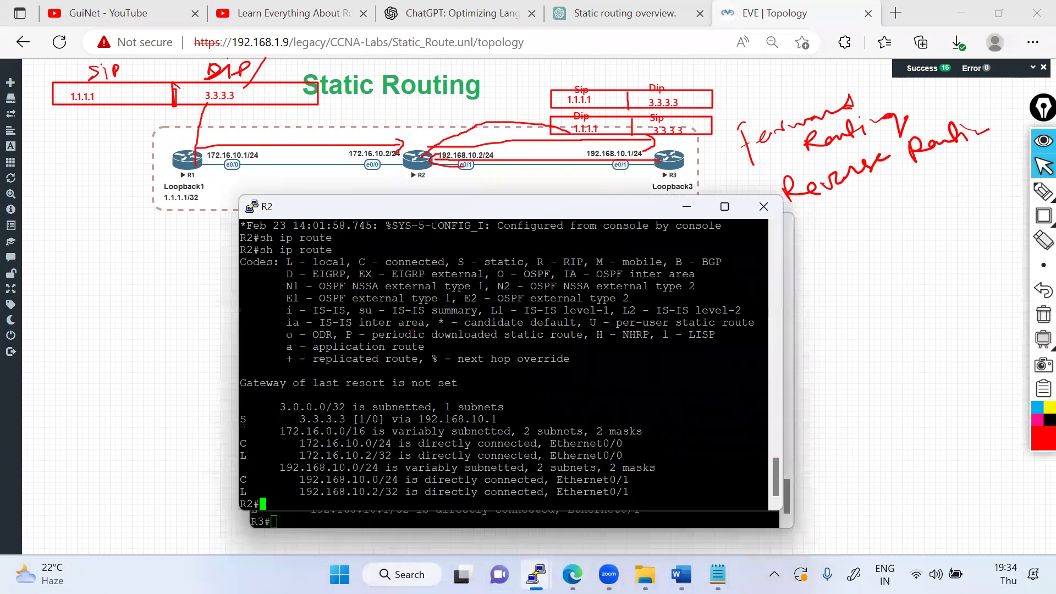
left_click_drag(434, 210, 536, 204)
key("Return")
key("Return")
key("Return")
type("sh ip route")
key("Return")
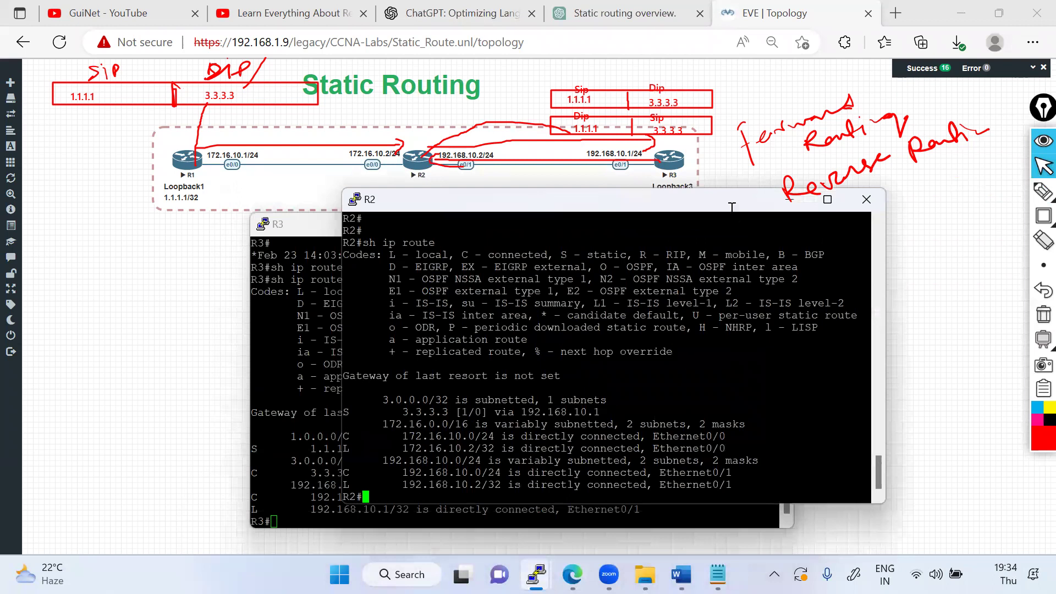
left_click_drag(347, 388, 666, 485)
left_click(476, 445)
Step: Configure a static route on R2 to 1.1.1.1 with mask 255.255.255.255 via next hop 172.16.10.1
type("conf t")
key("Return")
type("ip route 1.1.1.1")
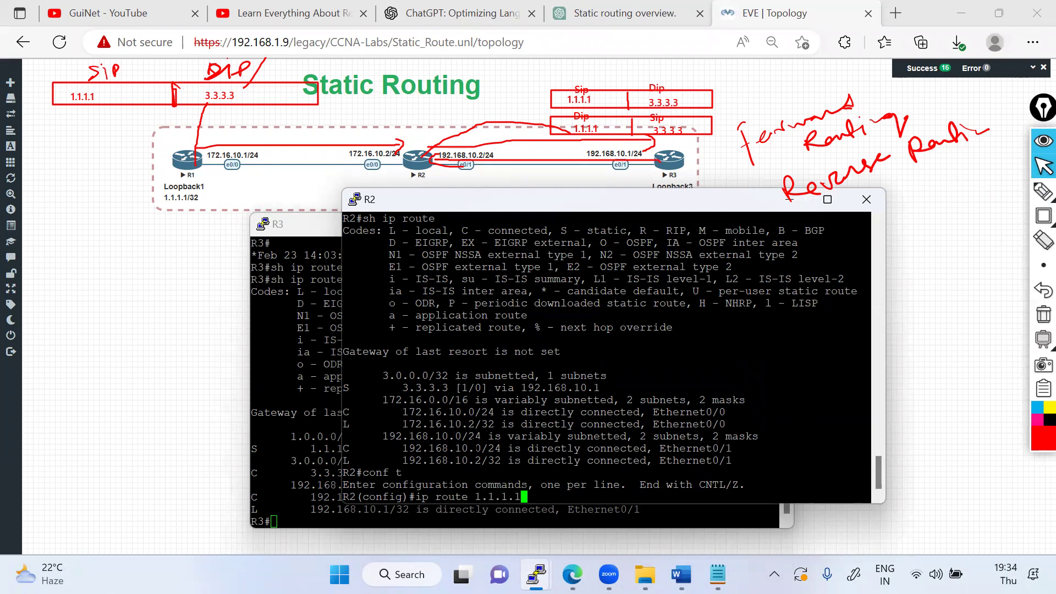
type(" 255.255.255.255")
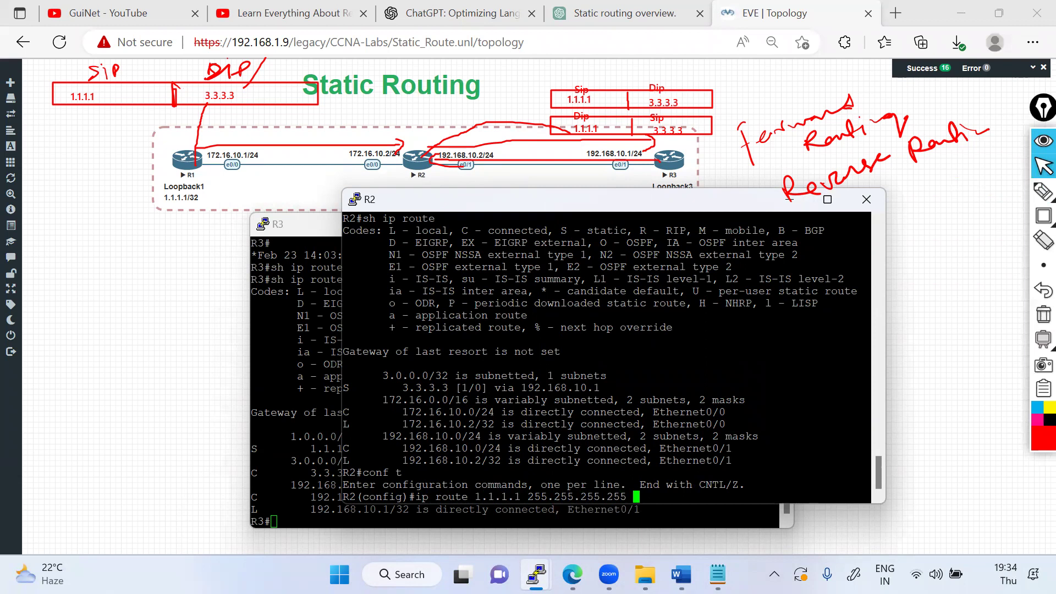
left_click_drag(402, 424, 474, 424)
right_click(474, 424)
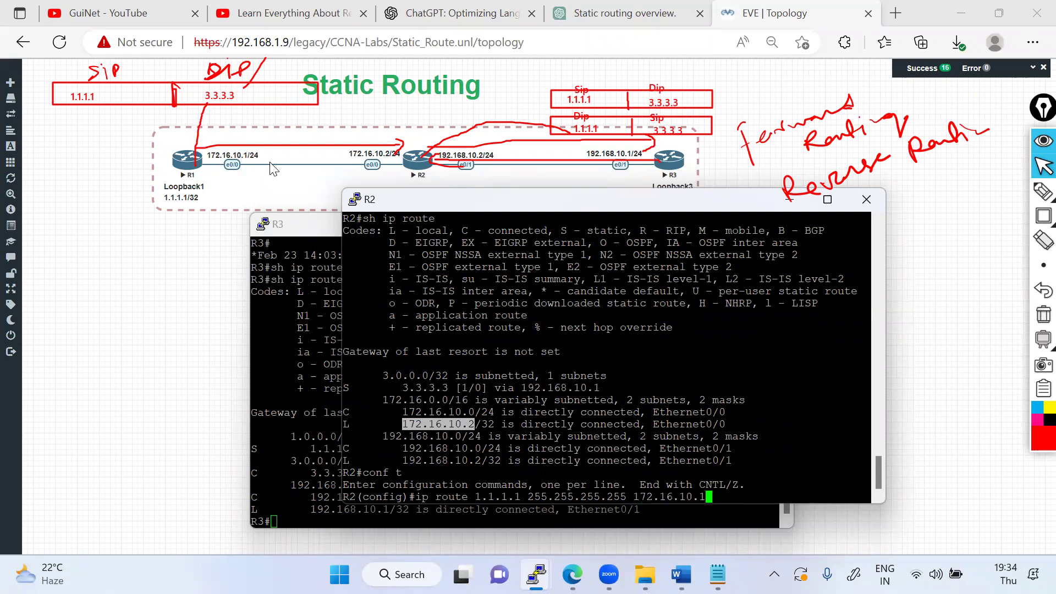
key("Return")
Step: Save R2's configuration from within configuration mode and return to the privileged prompt
key("Return")
key("Return")
key("Return")
type("do wr")
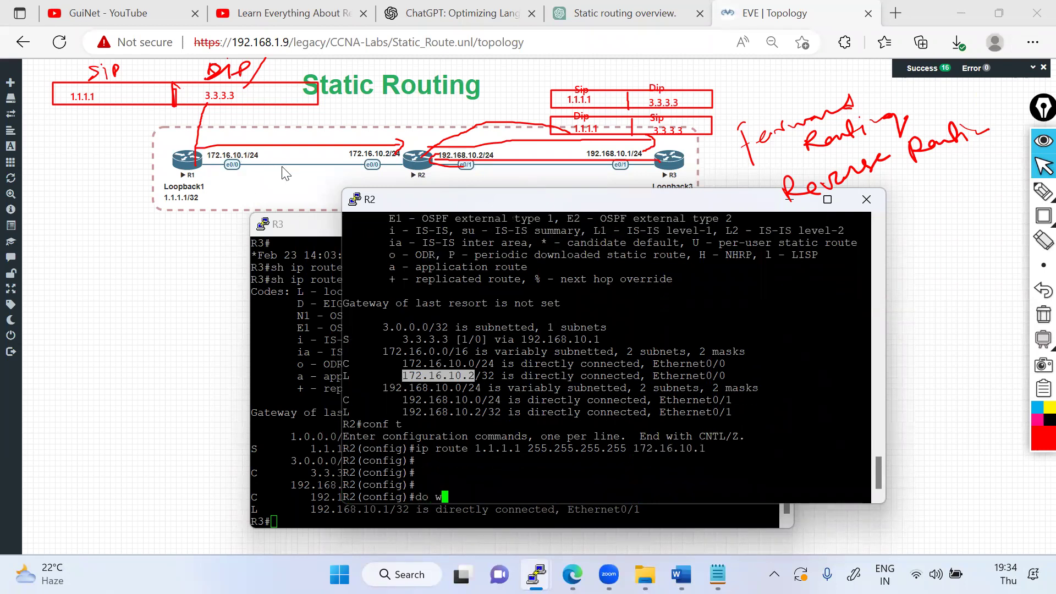
key("Return")
key("ctrl+z")
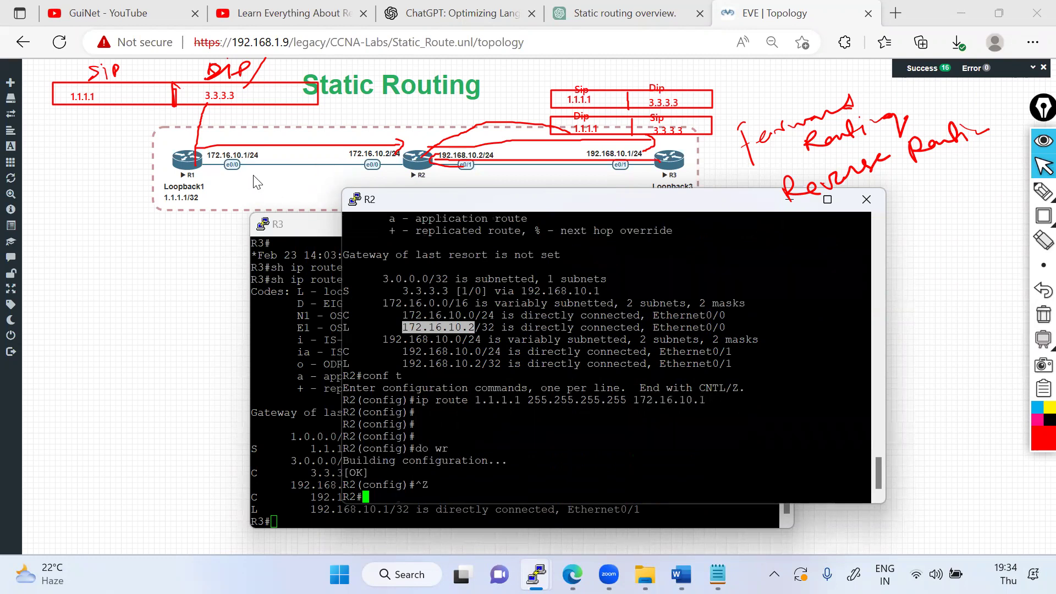
Step: Ping 3.3.3.3 from R1 with source 1.1.1.1 and highlight the command and its destination address
left_click(209, 247)
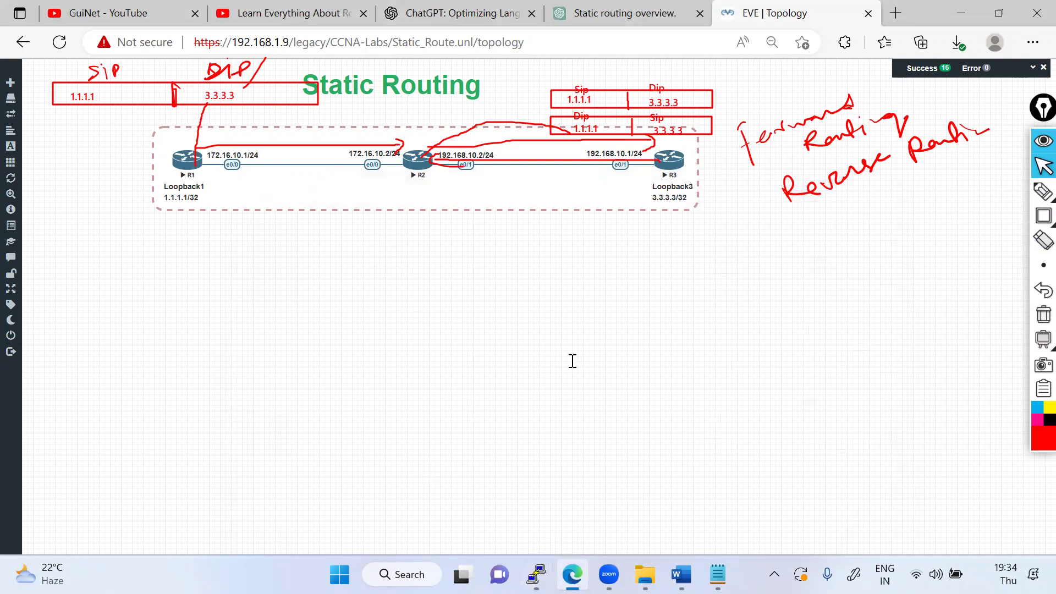
key("alt+Tab")
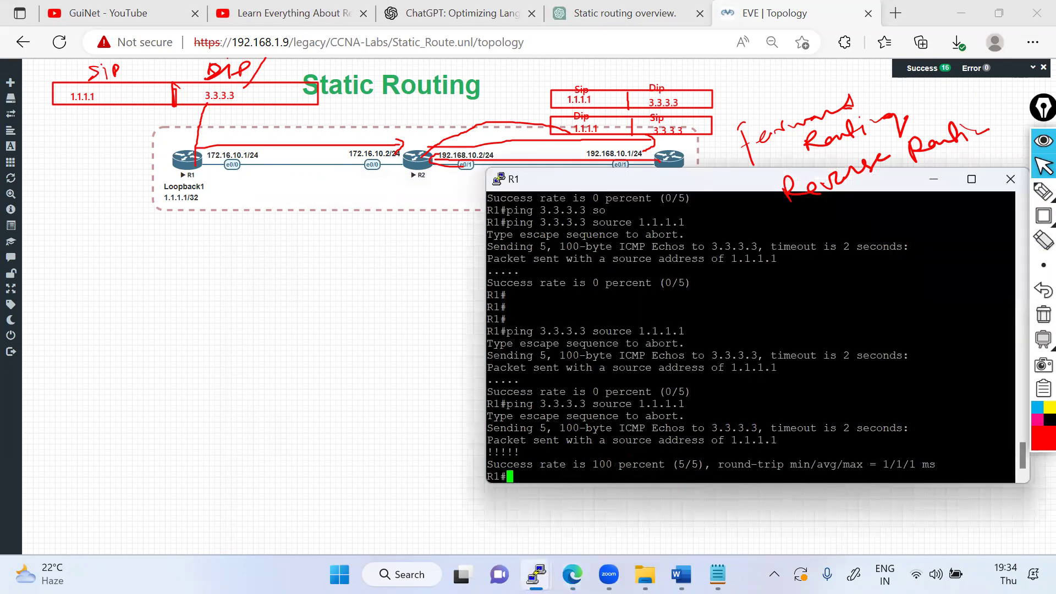
left_click_drag(514, 403, 677, 404)
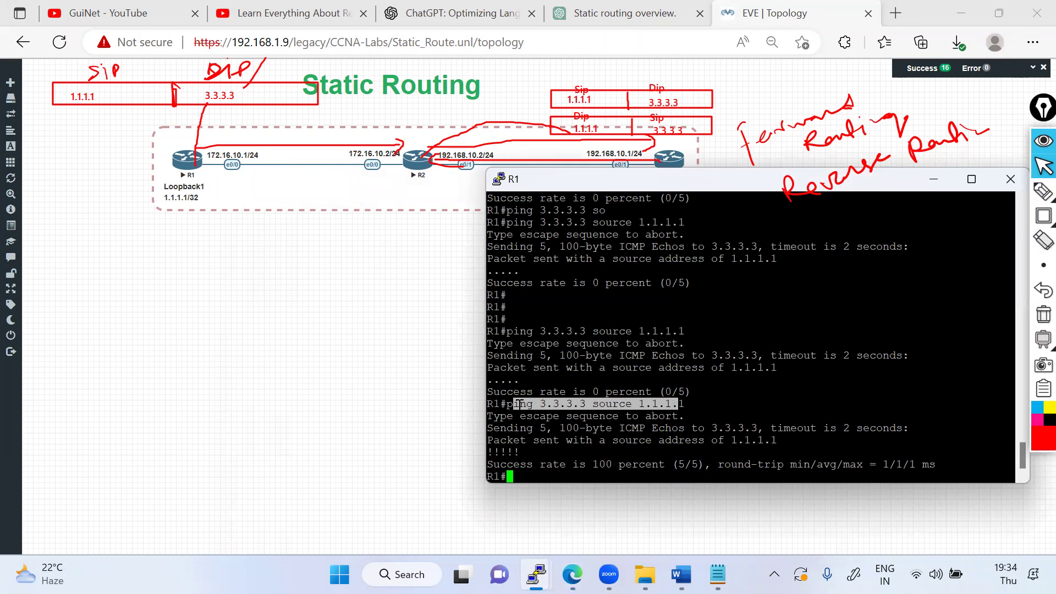
double_click(568, 404)
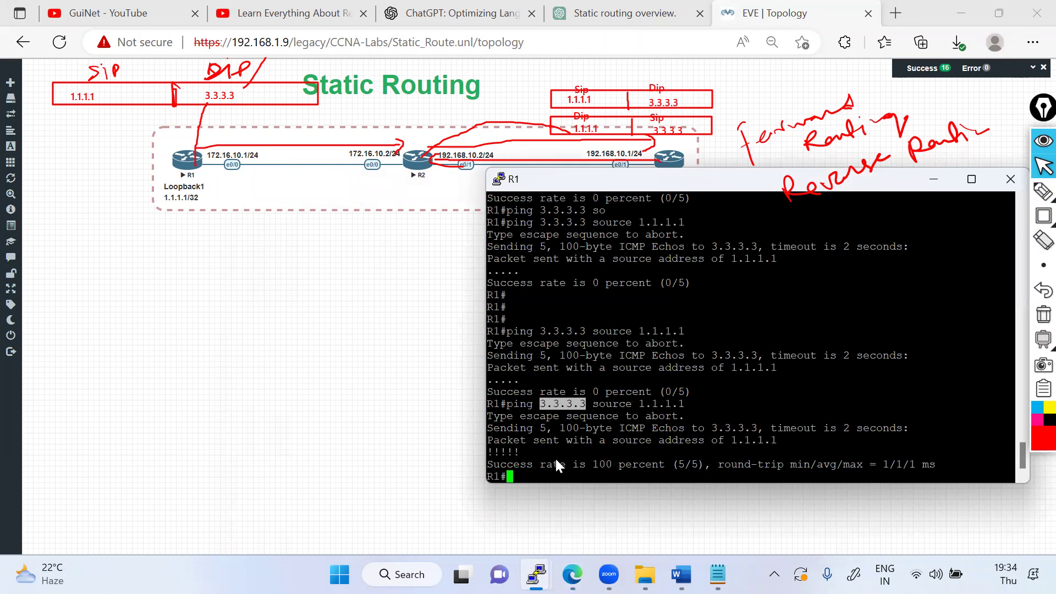
Step: Ping 1.1.1.1 from R3 using 3.3.3.3 as the source address
key("alt+Tab")
type("ping")
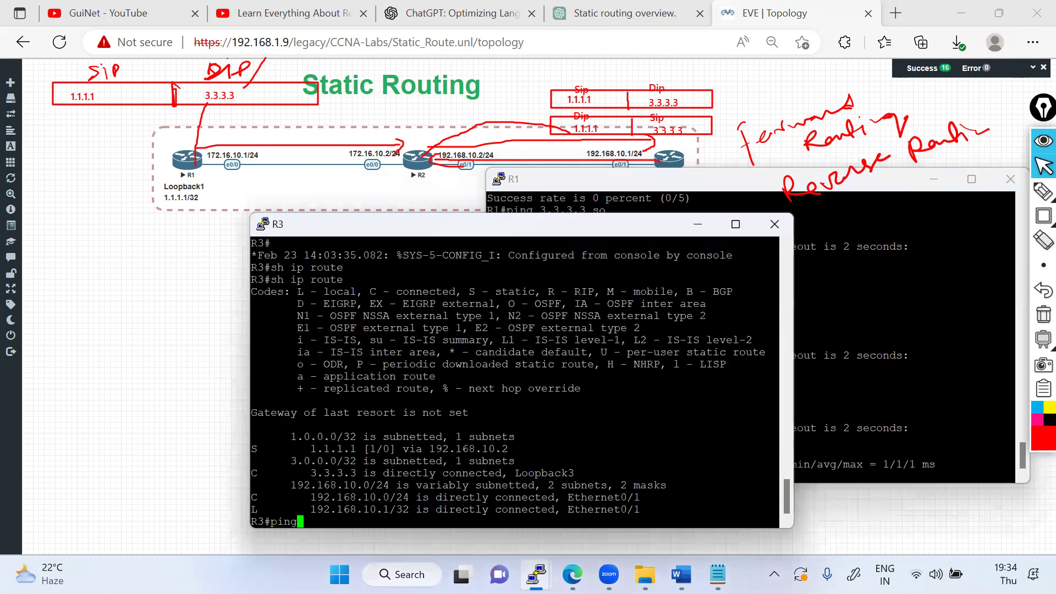
type(" 1.1.1.1 so")
key("Tab")
type("3.3.3.3")
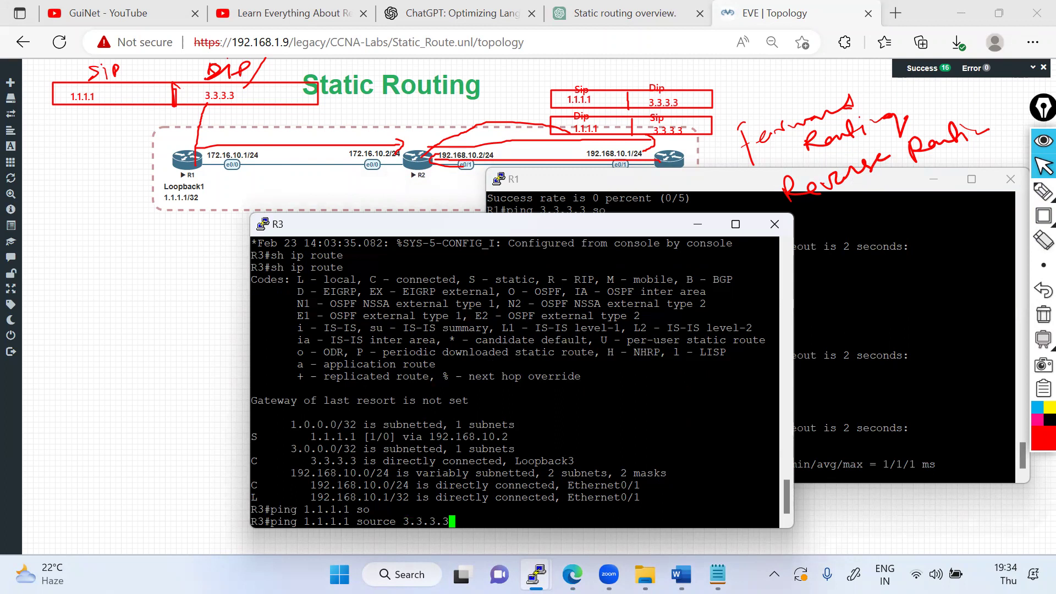
key("Return")
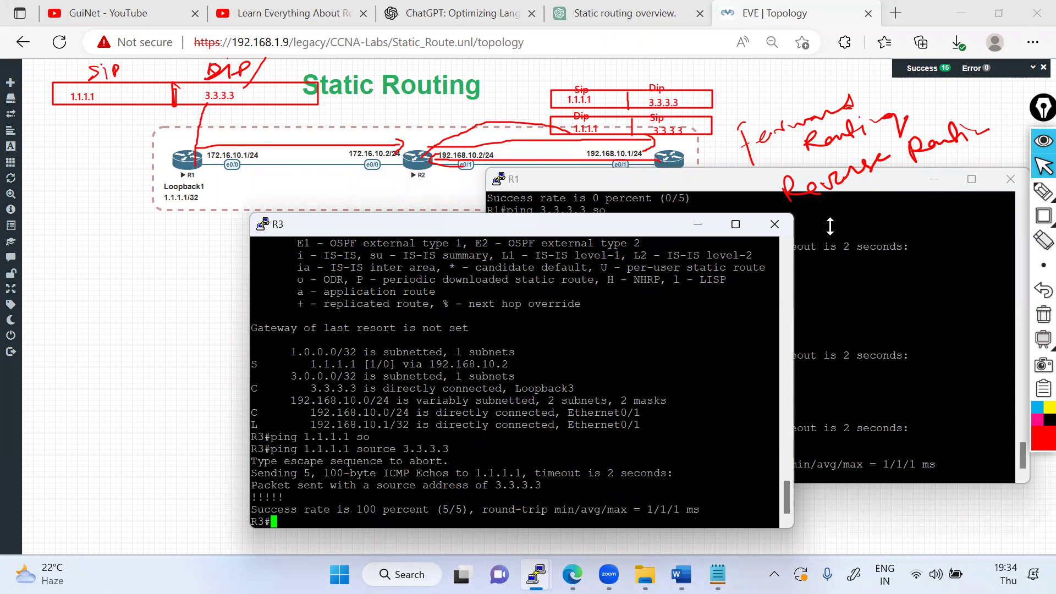
Step: Save the running configuration on R1
left_click(1043, 192)
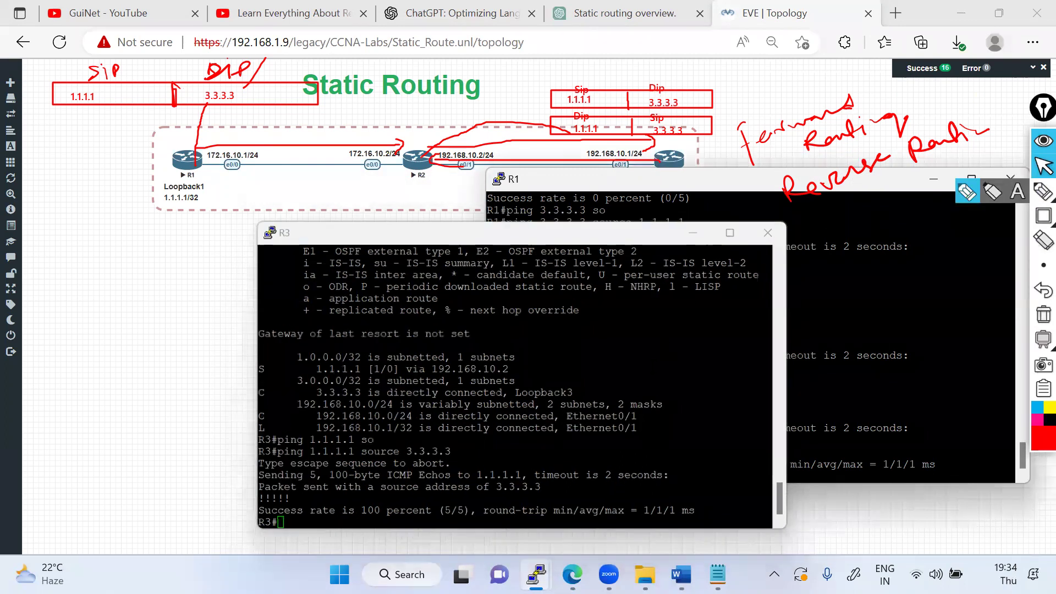
left_click(537, 574)
type("wr")
key("Return")
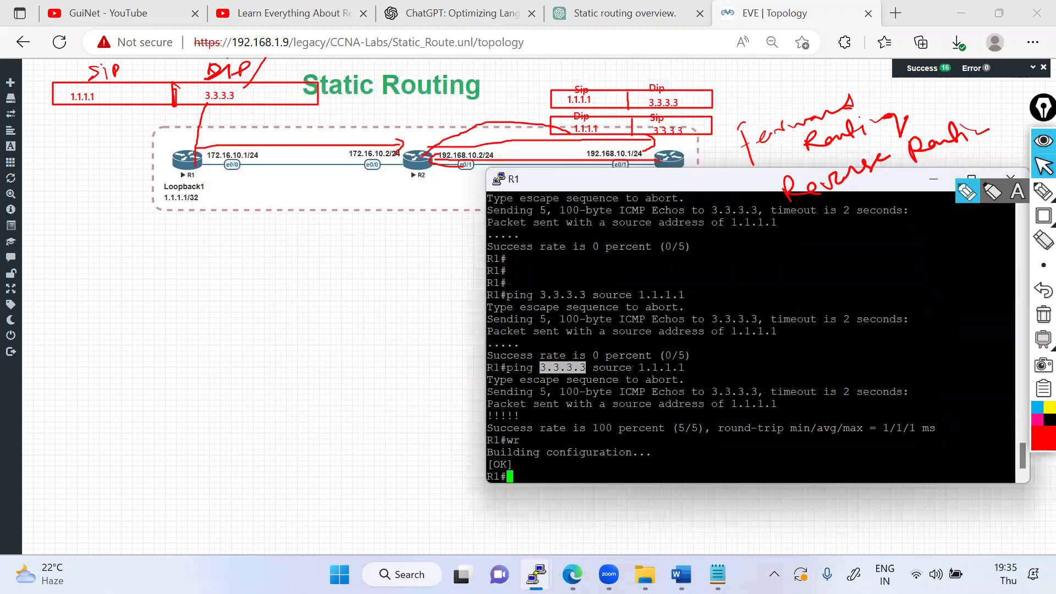
Step: Save the running configuration on R3 and put its console away
key("alt+Tab")
type("r")
key("Return")
type("r")
key("Return")
type("w")
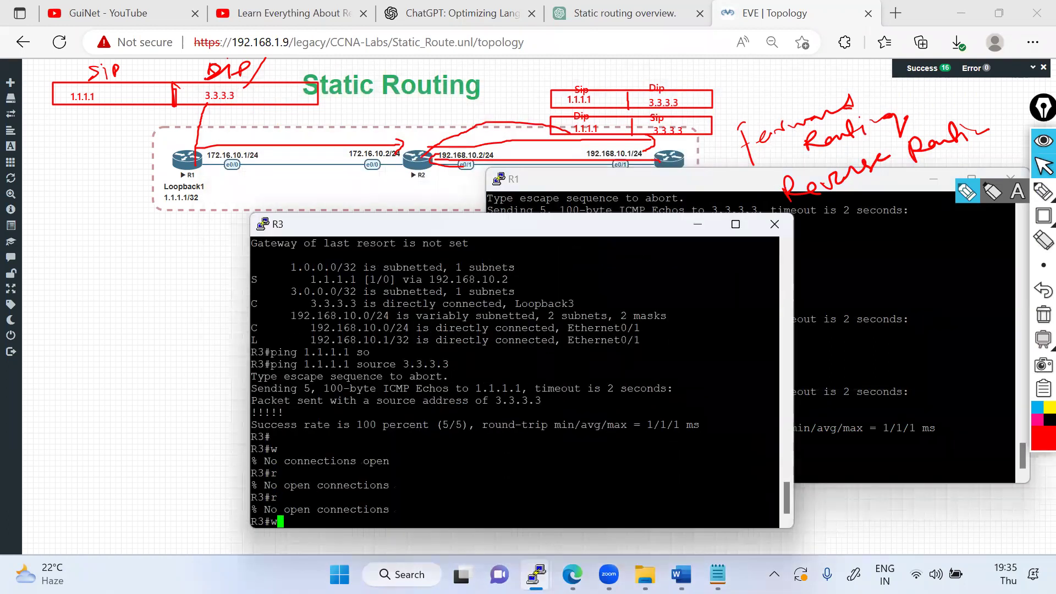
type("r")
key("Return")
left_click(697, 224)
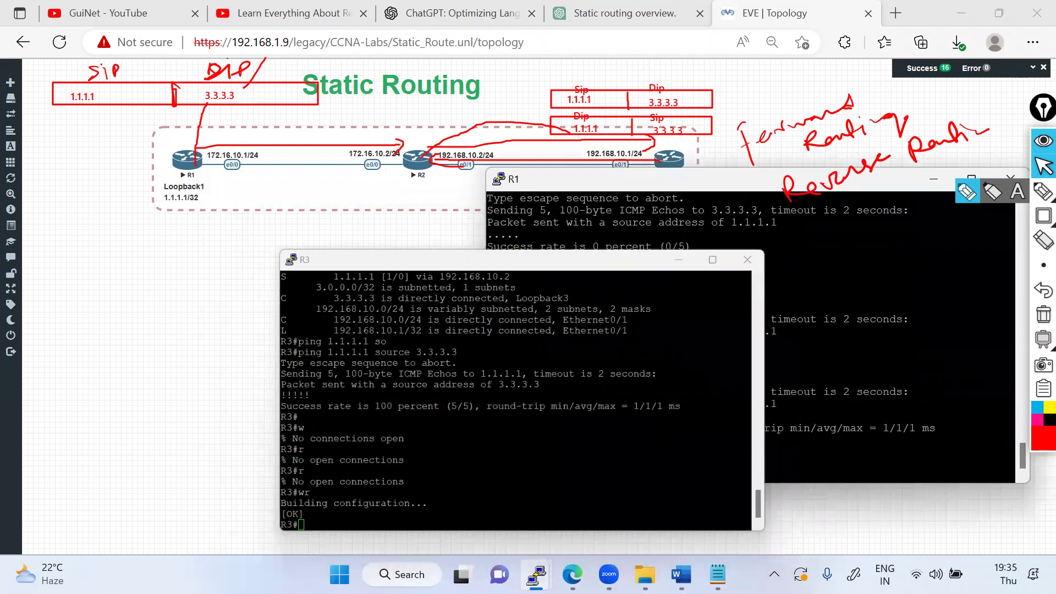
Step: Save R2's configuration and clear all red annotations from the topology
key("alt+Tab")
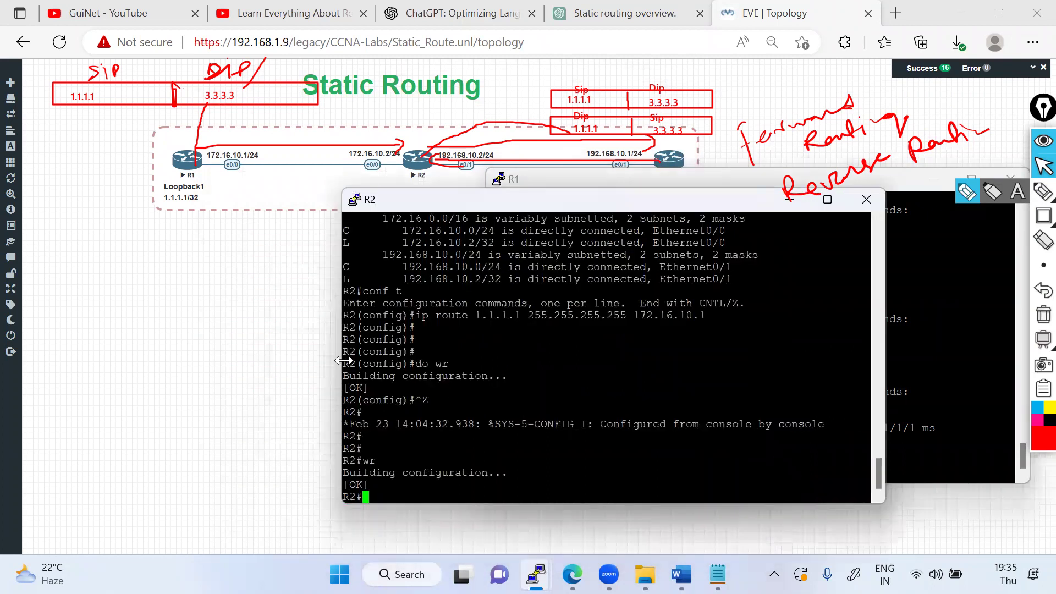
left_click(1033, 130)
left_click(1043, 314)
left_click(1041, 190)
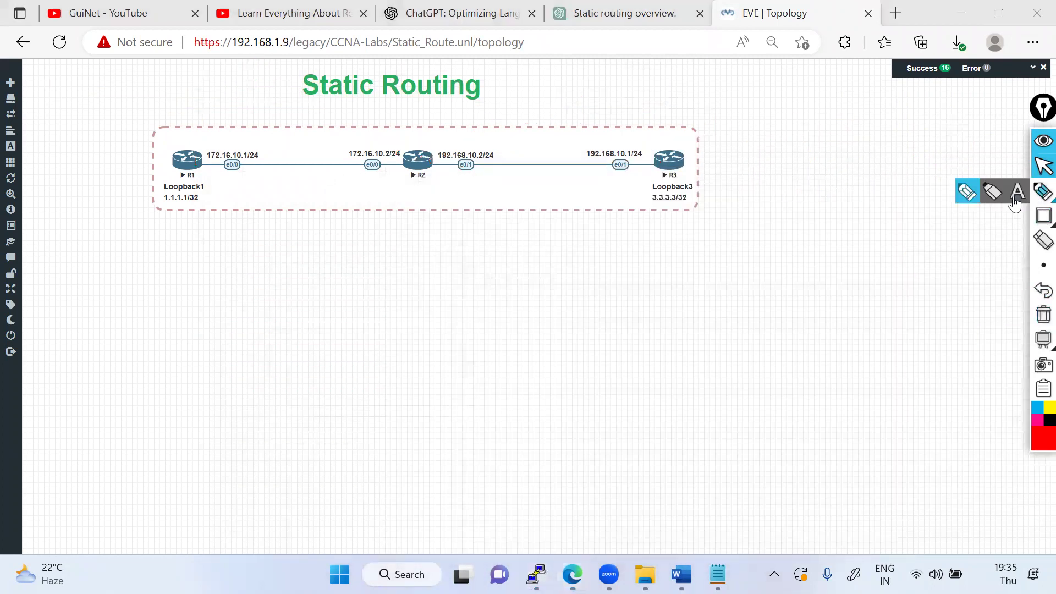
Step: Circle the 1.1.1.1/32 and 3.3.3.3/32 loopbacks in red and draw the forward path from R1 through R2 to R3
mouse_move(191, 192)
left_mouse_down()
mouse_move(158, 189)
mouse_move(193, 223)
mouse_move(197, 195)
left_mouse_up()
mouse_move(687, 187)
left_mouse_down()
mouse_move(665, 208)
mouse_move(657, 195)
left_mouse_up()
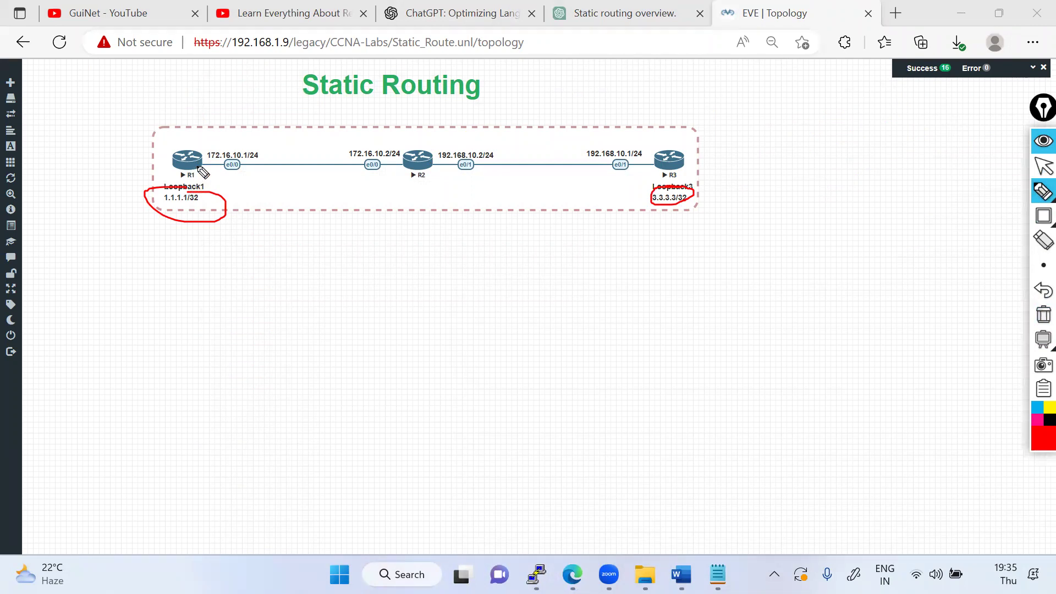
mouse_move(194, 158)
left_mouse_down()
mouse_move(412, 160)
mouse_move(398, 172)
mouse_move(424, 154)
mouse_move(404, 142)
mouse_move(411, 172)
mouse_move(432, 154)
mouse_move(408, 146)
mouse_move(418, 174)
left_mouse_up()
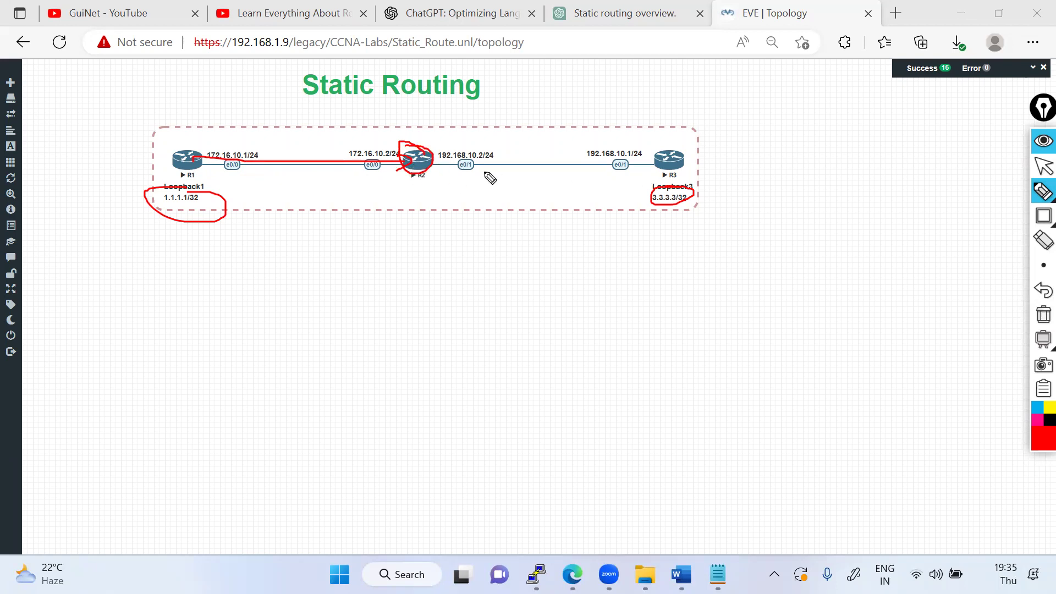
mouse_move(433, 161)
left_mouse_down()
mouse_move(651, 159)
mouse_move(650, 169)
mouse_move(420, 188)
mouse_move(621, 191)
left_mouse_up()
mouse_move(198, 159)
left_mouse_down()
mouse_move(255, 181)
mouse_move(389, 170)
left_mouse_up()
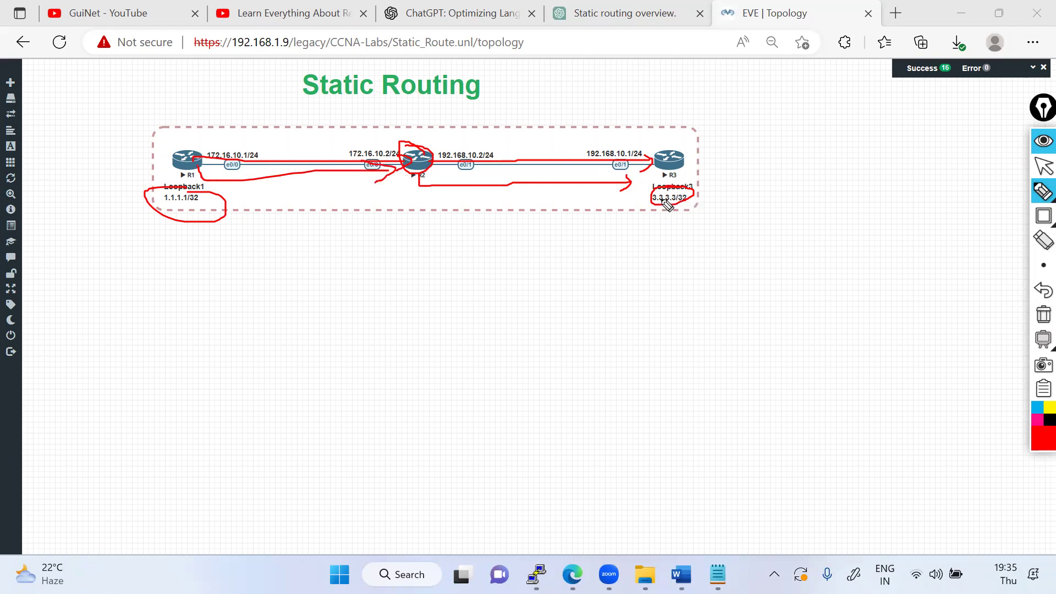
Step: Mark 1.1.1.1 as the reply destination, draw return arrows from R3 through R2 to R1, and clear all annotations
left_click_drag(197, 205, 212, 197)
left_click_drag(602, 142, 622, 141)
left_click_drag(194, 206, 216, 194)
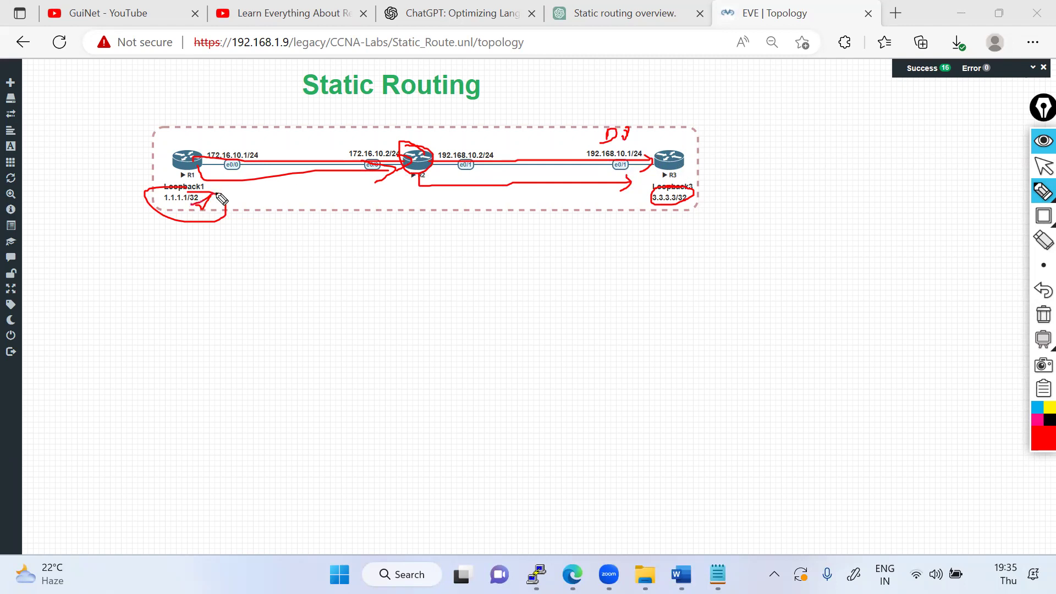
mouse_move(677, 153)
left_mouse_down()
mouse_move(451, 155)
mouse_move(482, 162)
left_mouse_up()
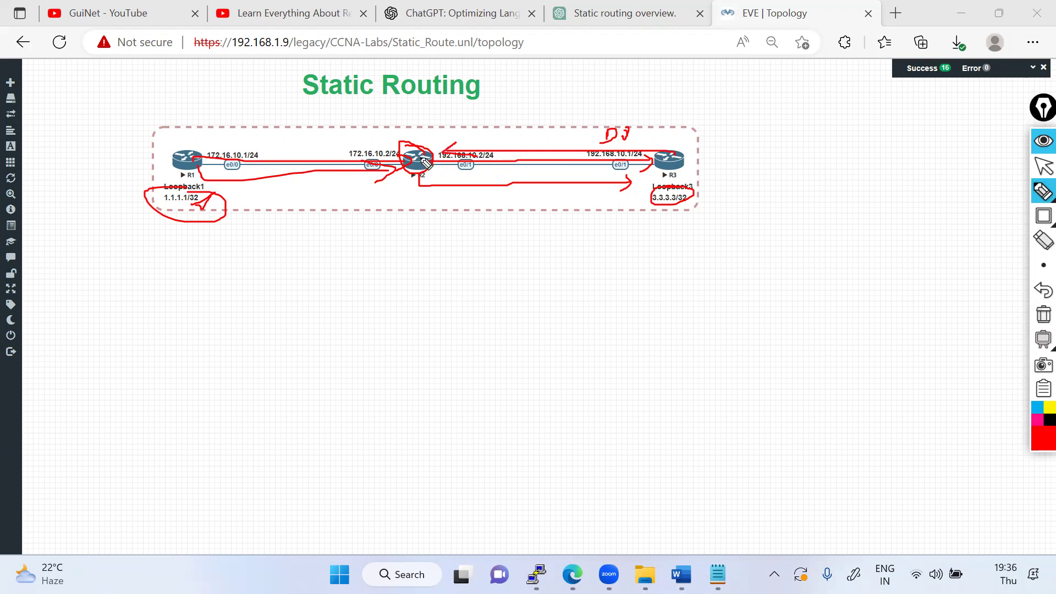
left_click_drag(187, 208, 213, 194)
mouse_move(412, 151)
left_mouse_down()
mouse_move(219, 155)
mouse_move(249, 163)
left_mouse_up()
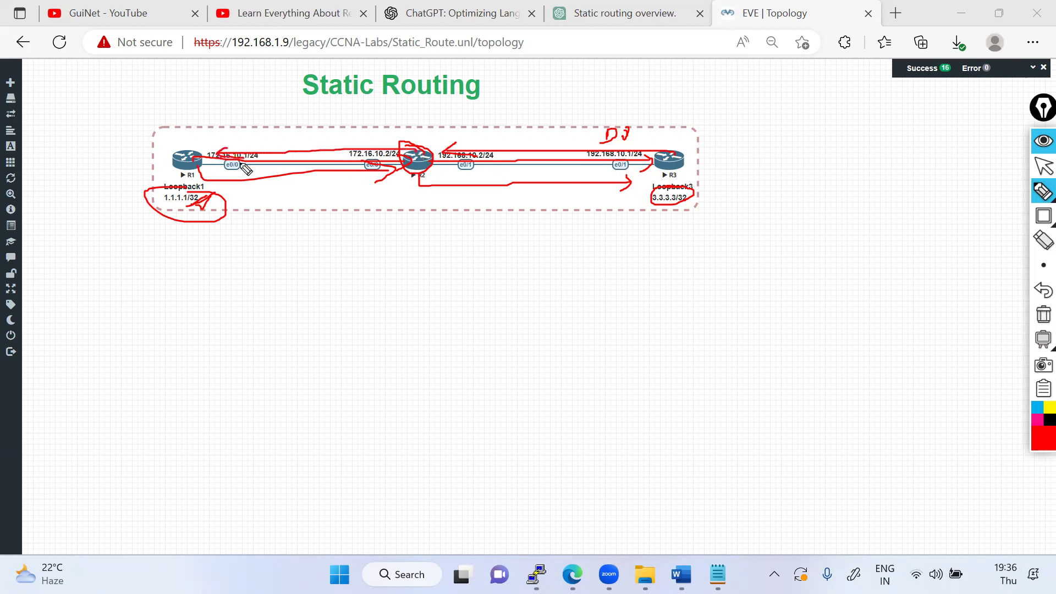
left_click(1043, 314)
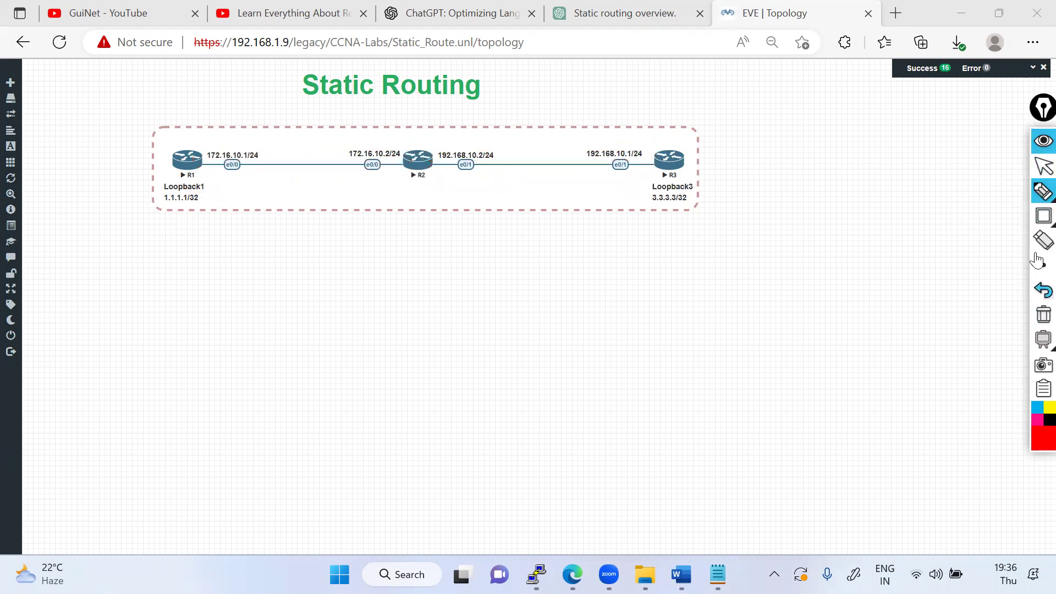
left_click(1033, 167)
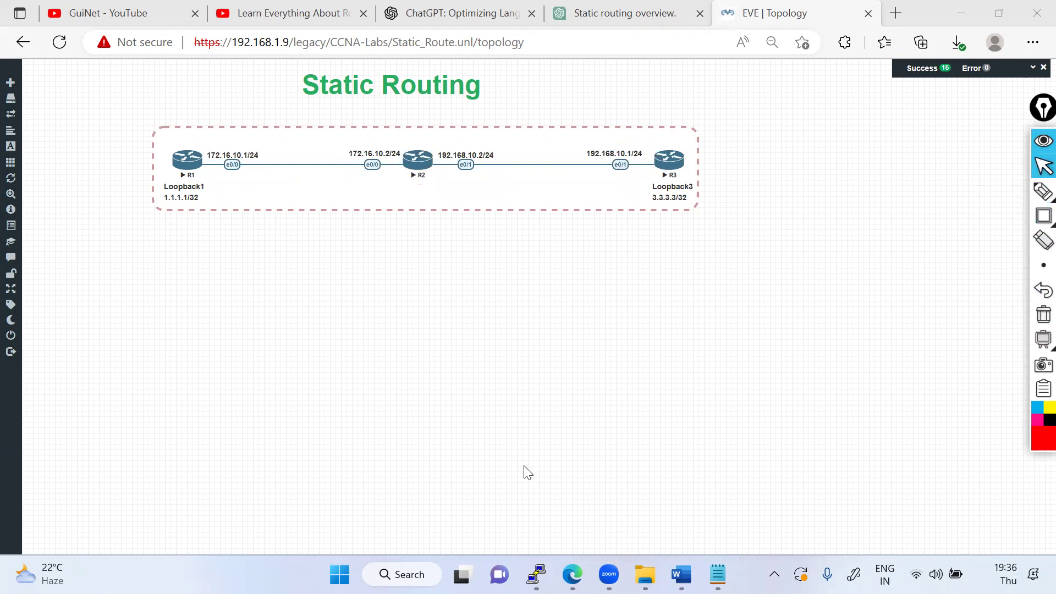
Step: List R2's static routes in its console with sh run | i ip route and copy the output
key("alt+Tab")
type("| i ip route")
key("Return")
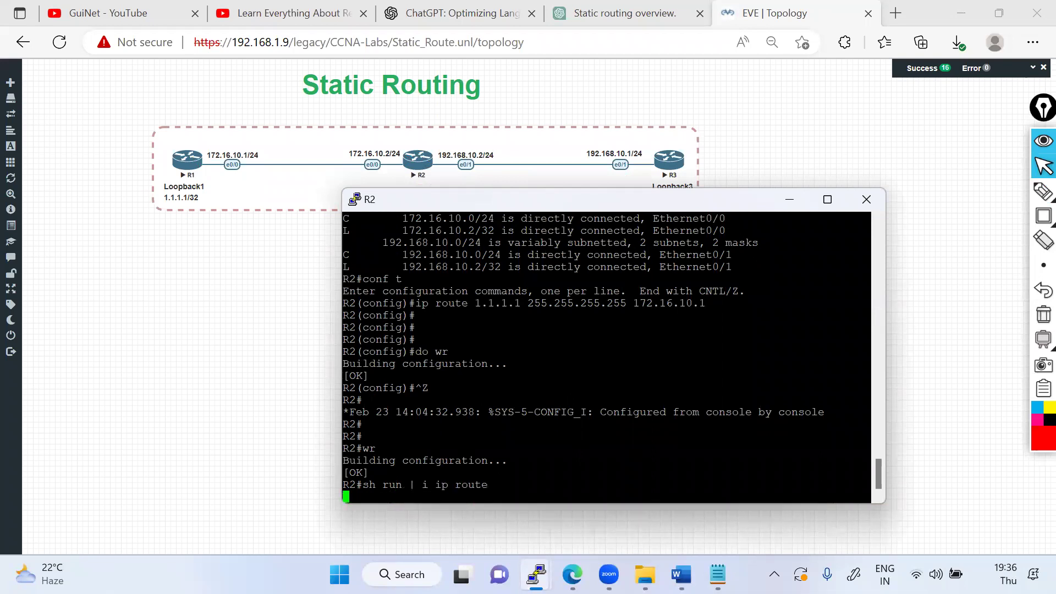
left_click_drag(341, 465, 644, 495)
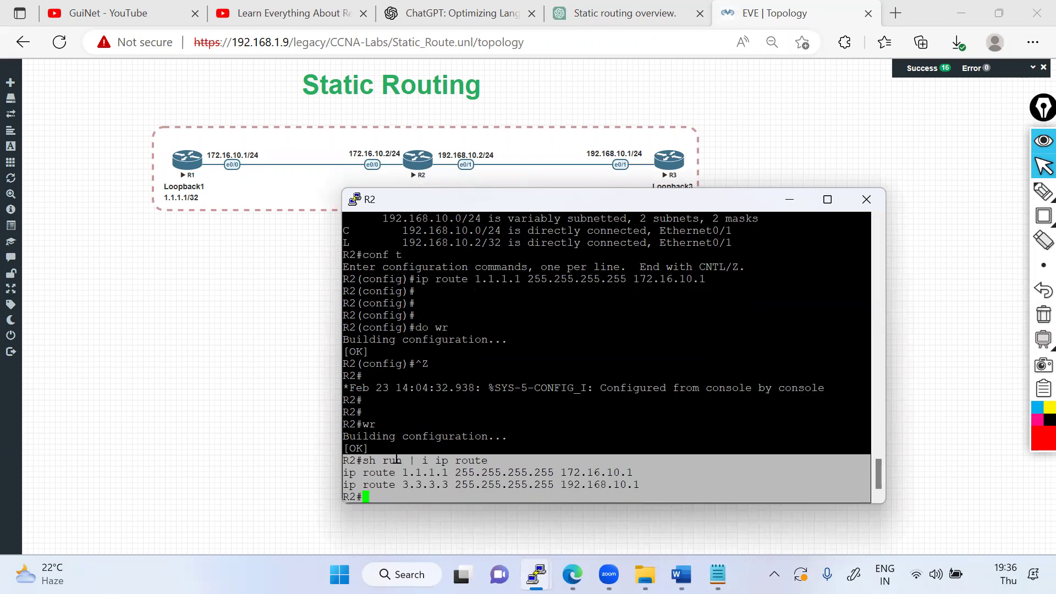
Step: Add a text object below R2 on the topology containing the copied sh run | i ip route output
left_click(301, 369)
right_click(404, 275)
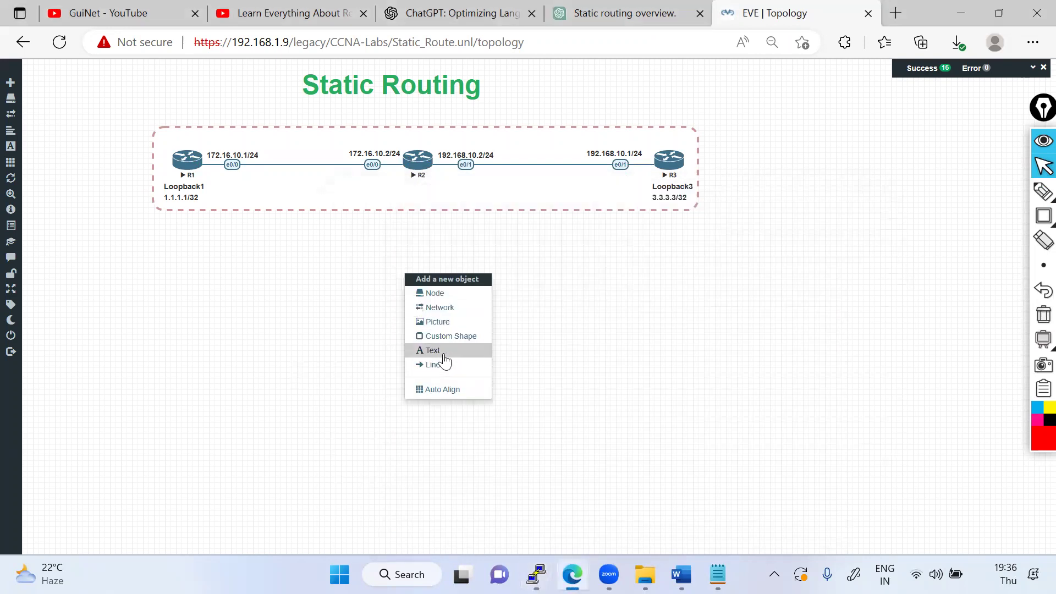
left_click(448, 362)
key("ctrl+a")
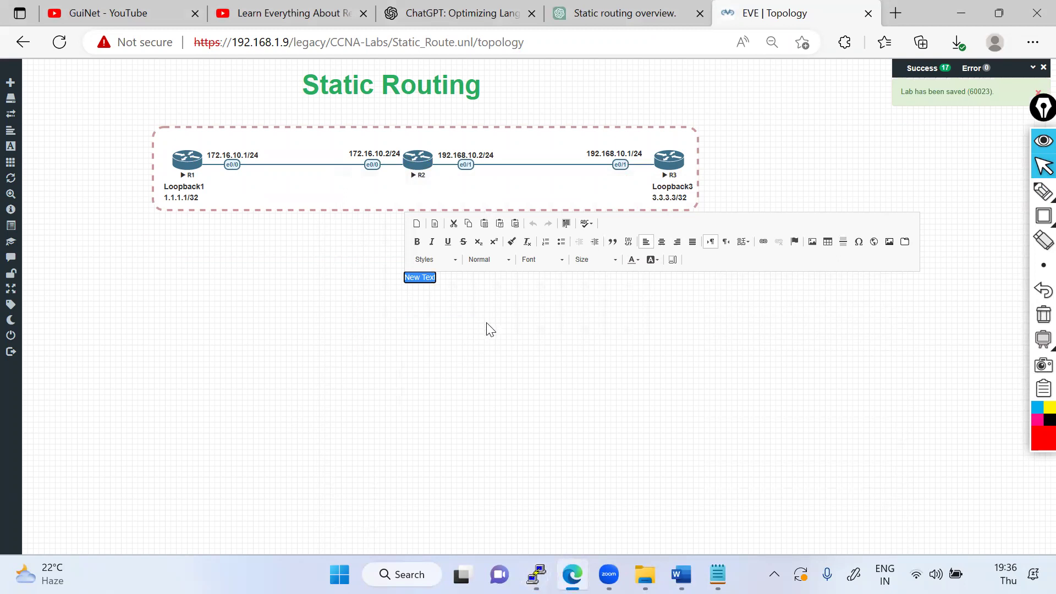
type("R2#sh run | i ip route ip route 1.1.1.1 255.255.255.255 172.16.10.1 ip route 3.3.3.3 255.255.255.255 192.168.10.1 R2#")
left_click(526, 348)
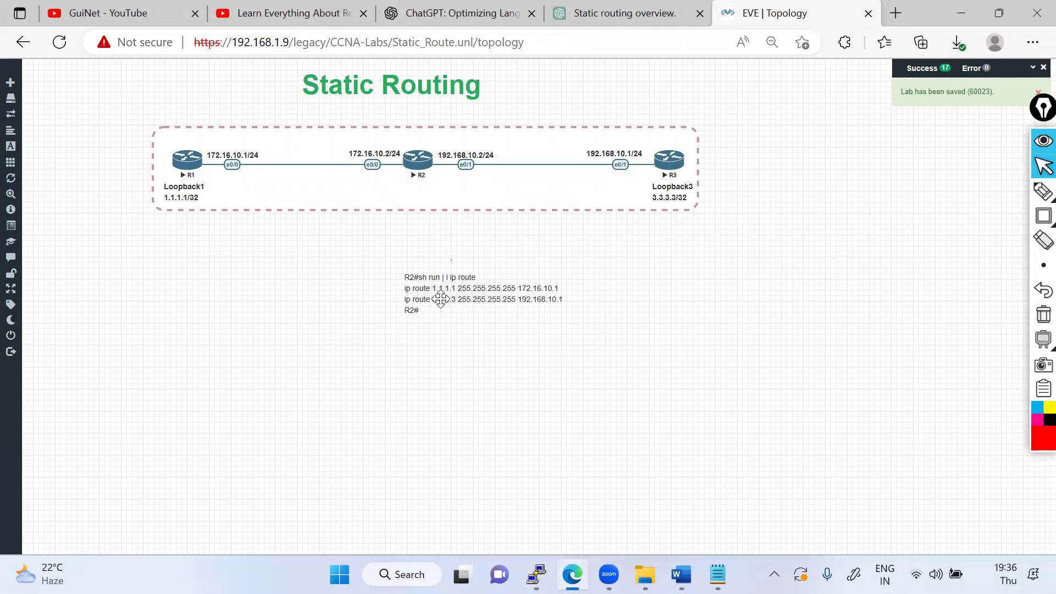
Step: Make the R2 route text bold and move it directly beneath the R2 router
key("ctrl+a")
double_click(419, 286)
key("ctrl+a")
left_click(462, 363)
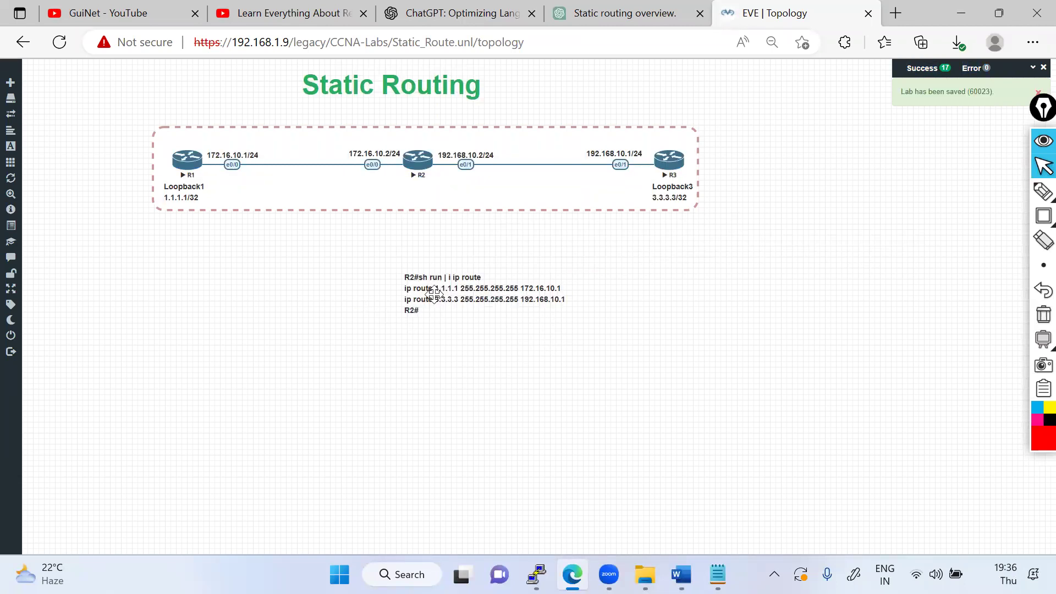
left_click_drag(421, 292, 392, 180)
right_click(410, 190)
left_click(688, 349)
Step: List R1's static routes in its console with sh run | i ip route and copy the output
left_click(536, 574)
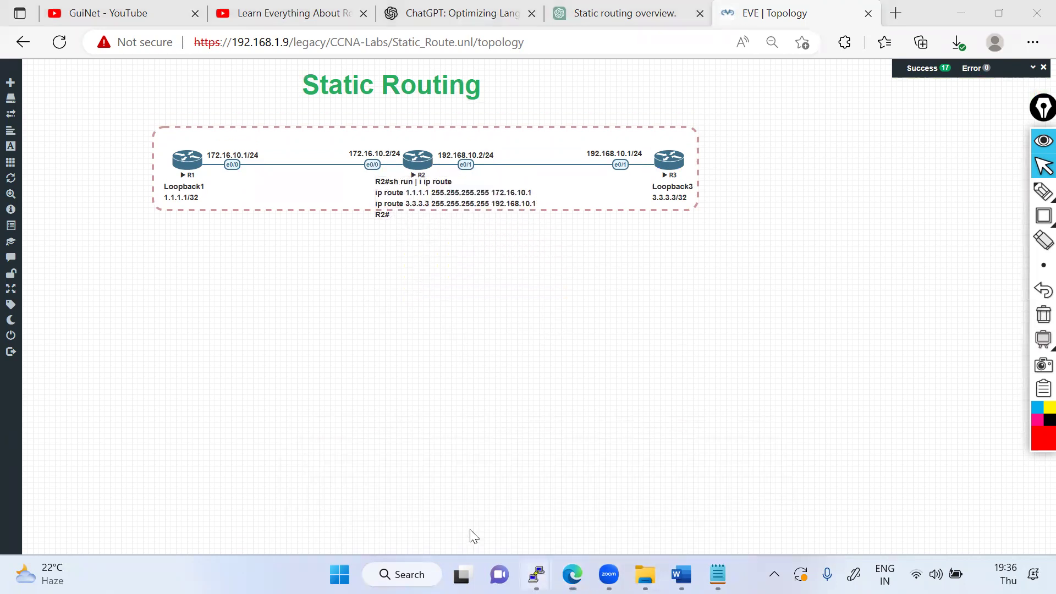
left_click(373, 495)
type("sh run ")
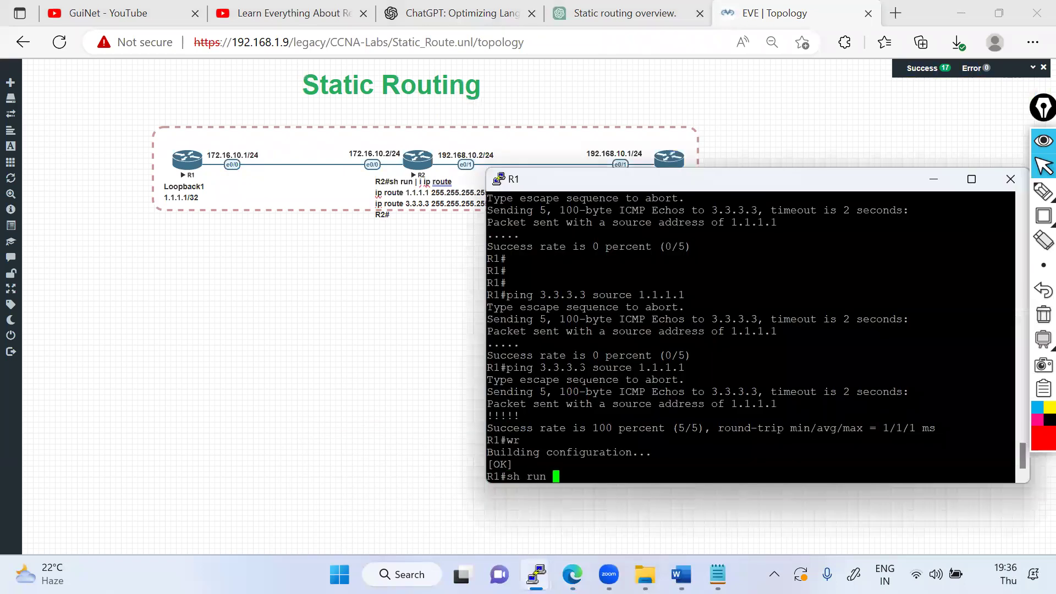
type("| ip route")
key("Return")
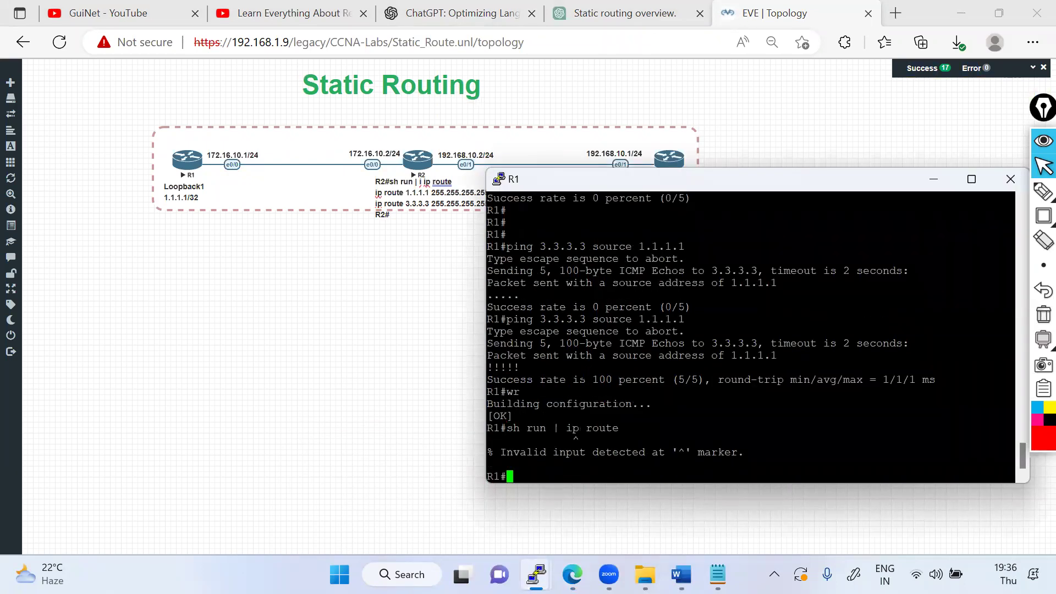
type("sh run | i ip route")
key("Return")
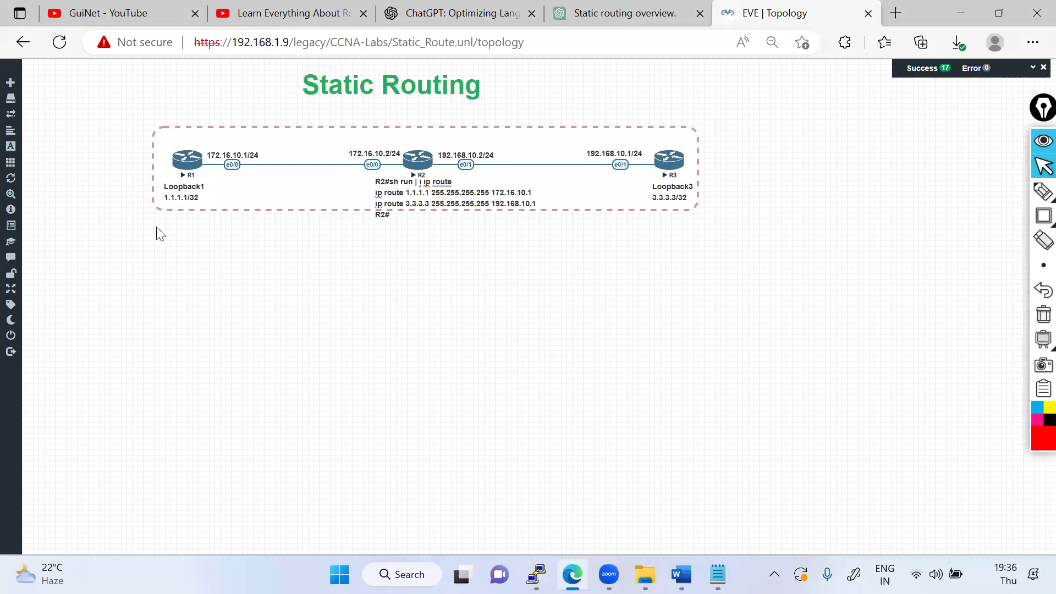
right_click(162, 229)
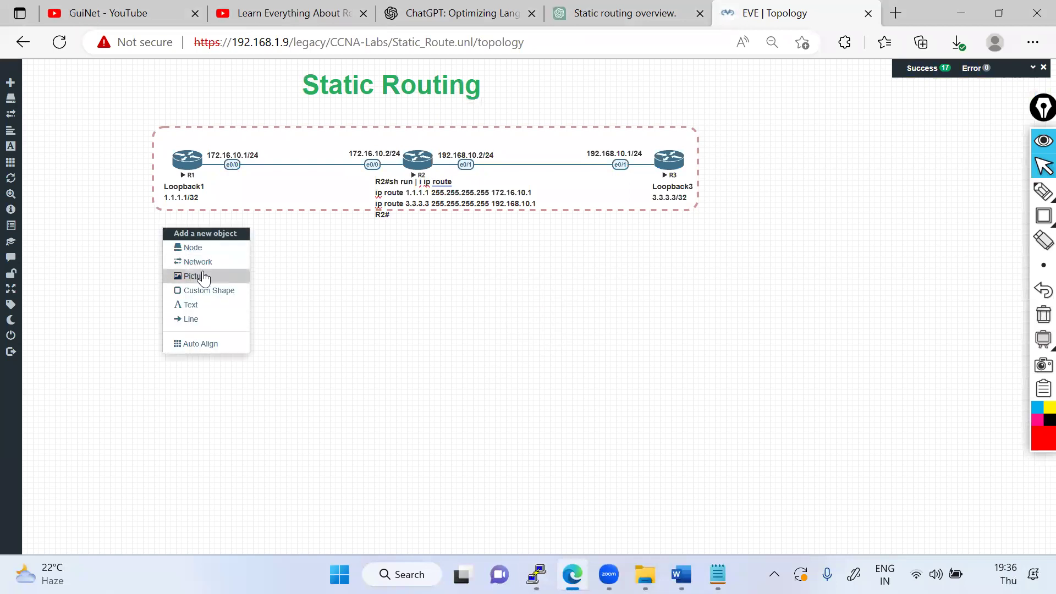
left_click(190, 320)
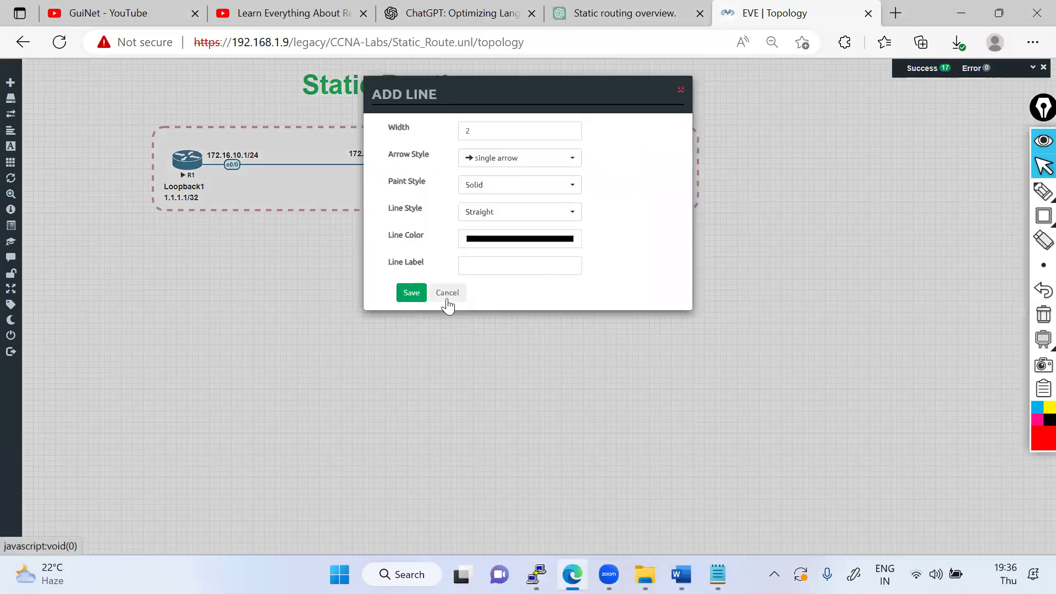
left_click(448, 297)
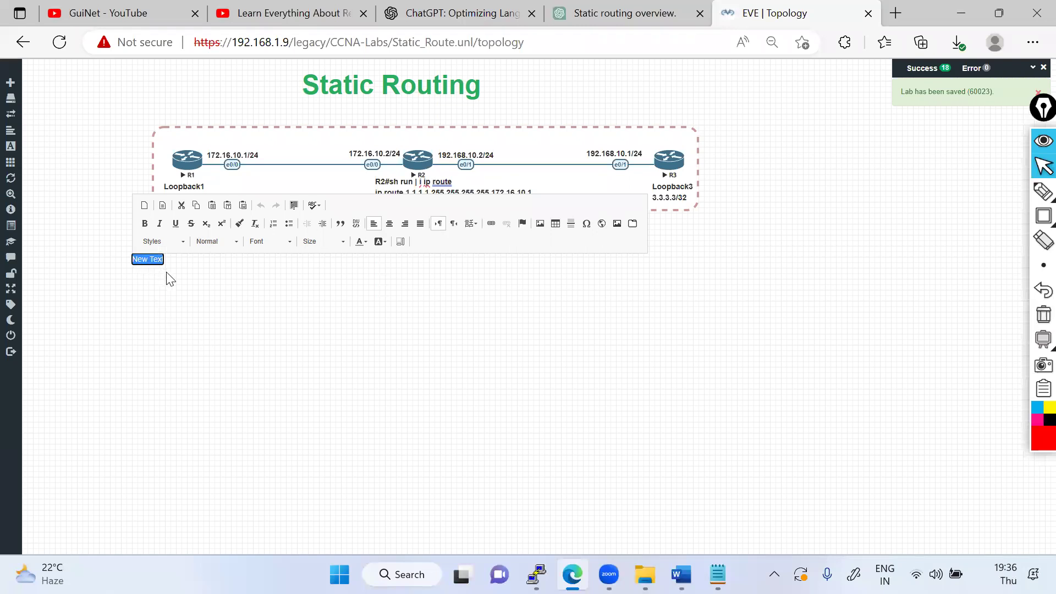
Step: Fill a new text object with the copied R1 route output, make it bold, and place it beneath R1's loopback label
type("R1#sh run | i ip route ip route 3.3.3.3 255.255.255.255 172.16.10.2 R1#")
key("ctrl+a")
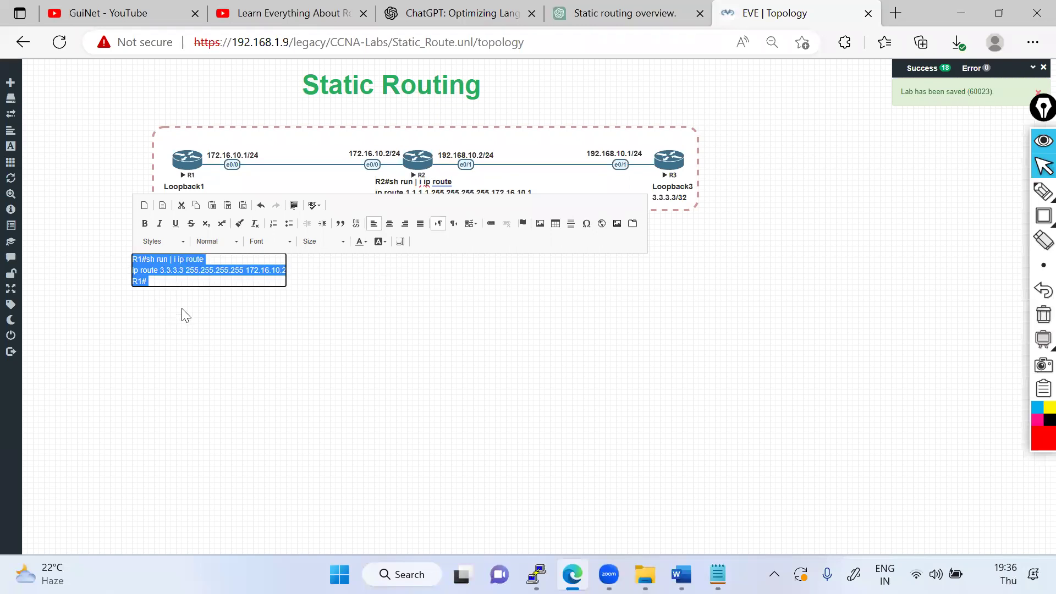
key("ctrl+b")
left_click(183, 308)
left_click_drag(149, 263, 172, 231)
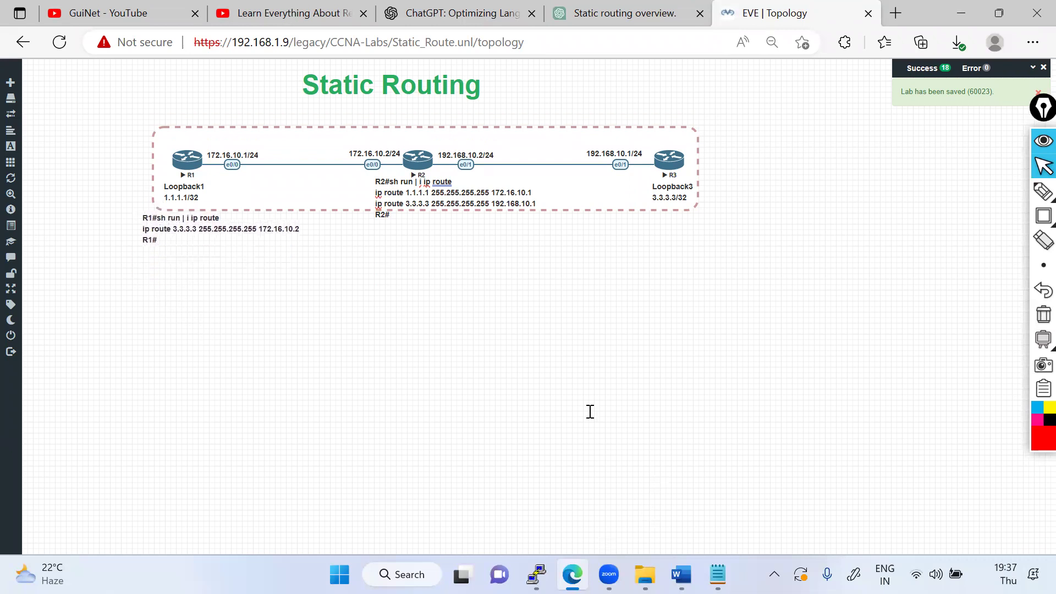
Step: List R3's static routes in its console with sh run | i ip route and copy the output
key("alt+Tab")
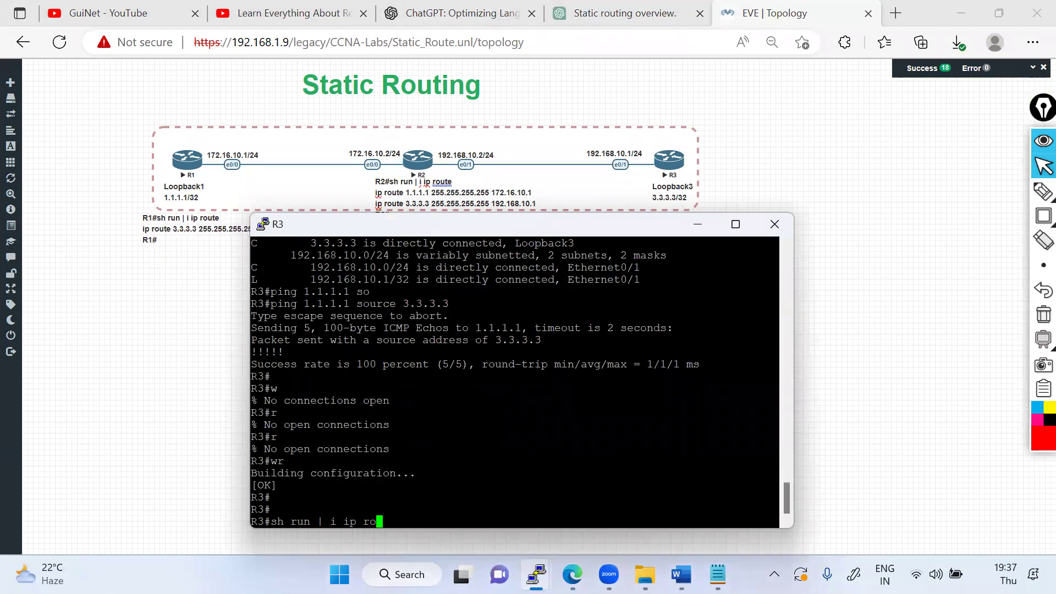
key("Return")
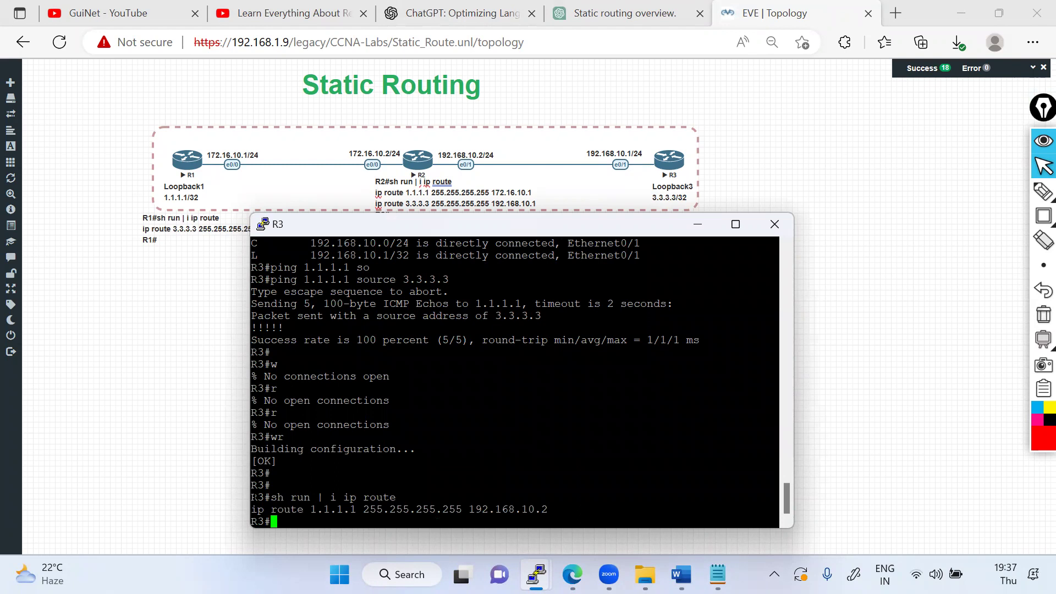
left_click_drag(253, 497, 279, 524)
Step: Add a bold text object below R3 on the topology containing the copied R3 route output
left_click(199, 449)
right_click(685, 244)
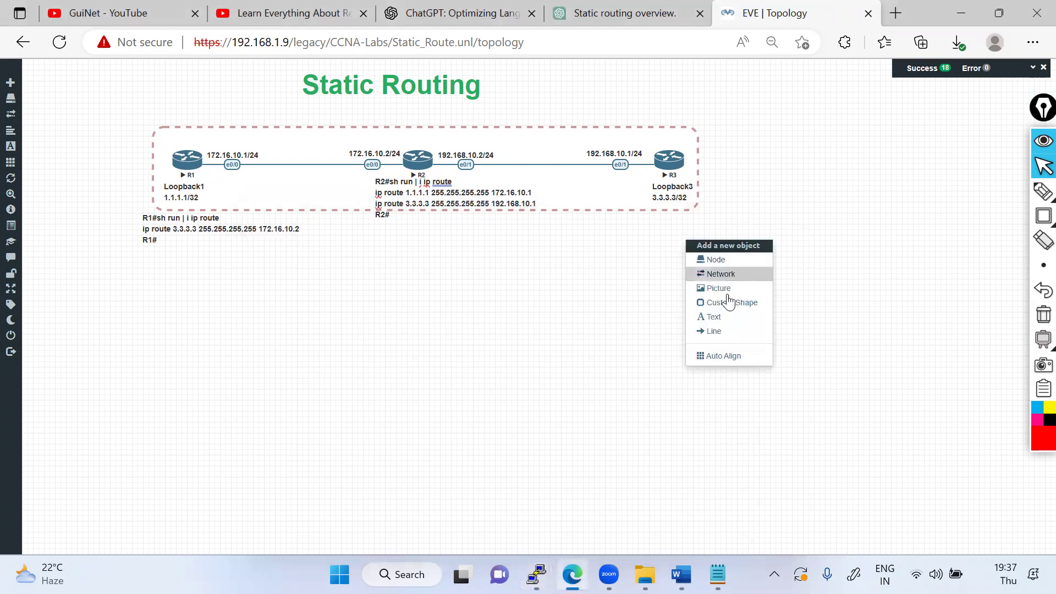
left_click(712, 316)
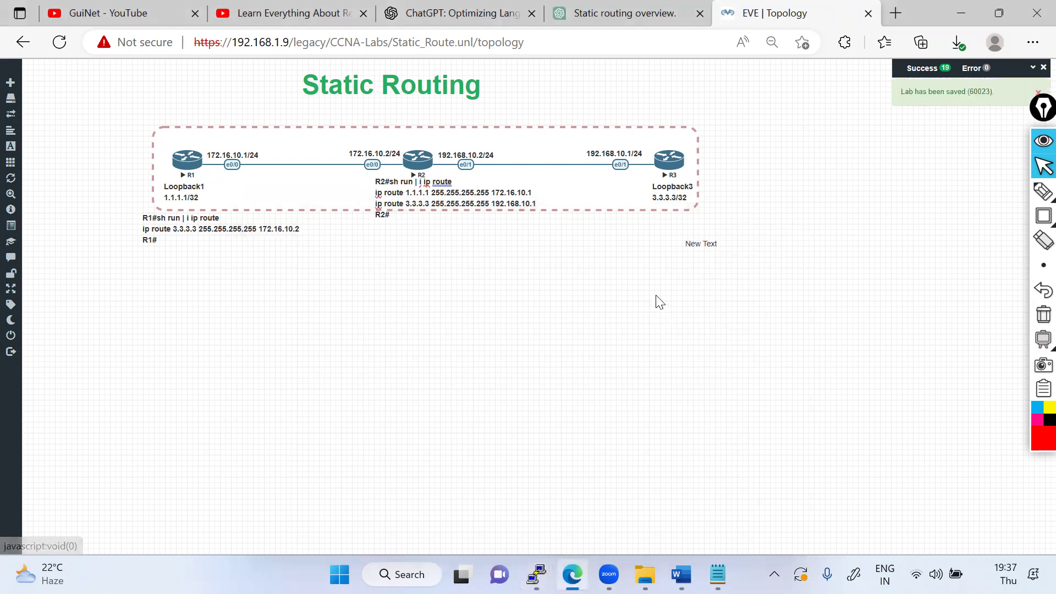
triple_click(699, 246)
type("R3#sh run | i ip route ip route 1.1.1.1 255.255.255.255 192.168.10.2 R3#")
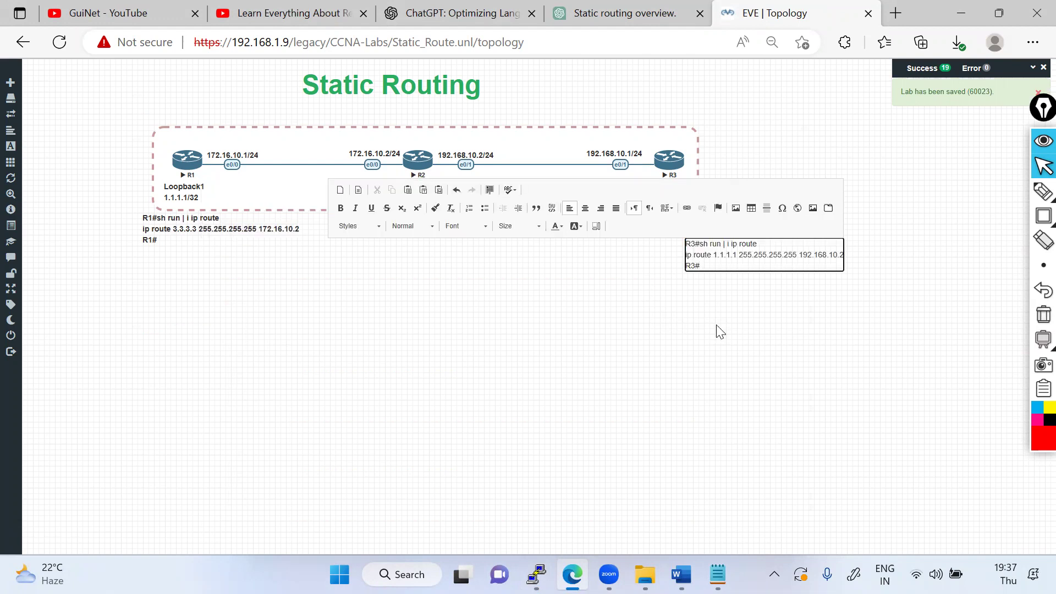
key("ctrl+a")
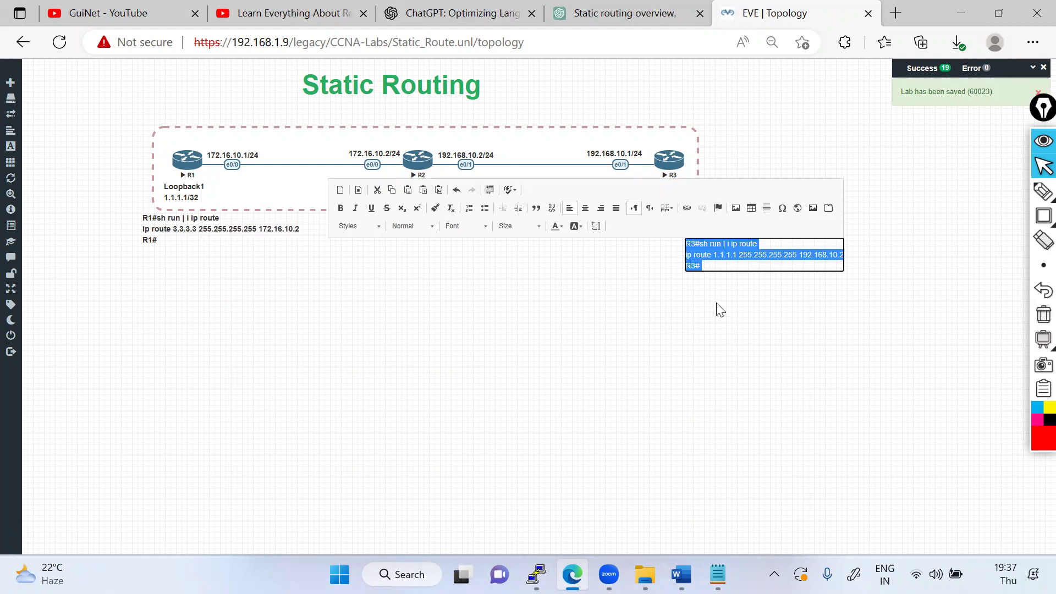
key("ctrl+b")
left_click(718, 307)
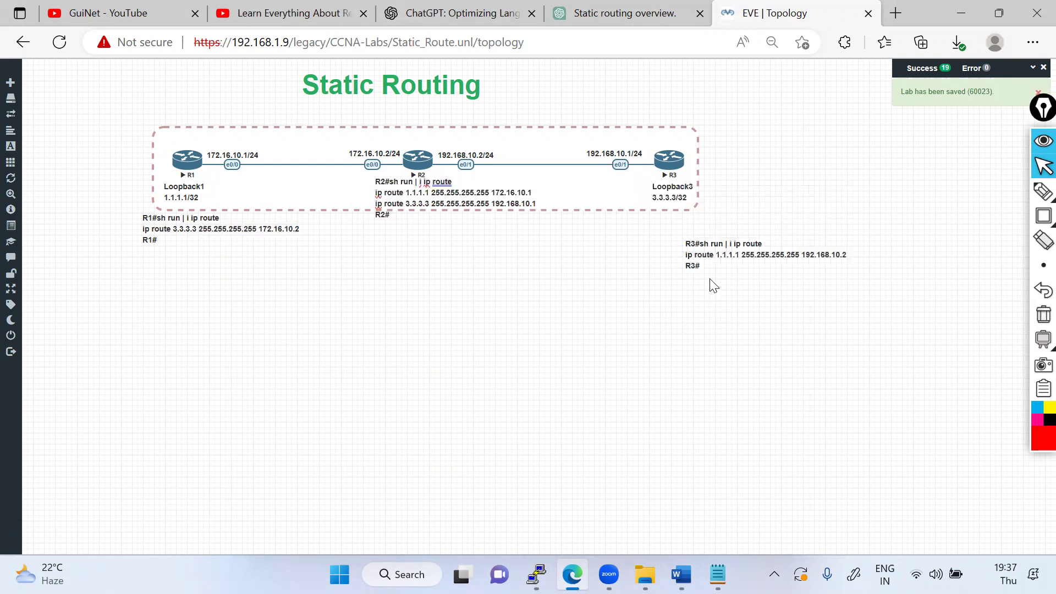
Step: Move the R3 and R2 route texts just below the dashed frame, level with R1's route text
left_click_drag(688, 237, 676, 221)
double_click(419, 207)
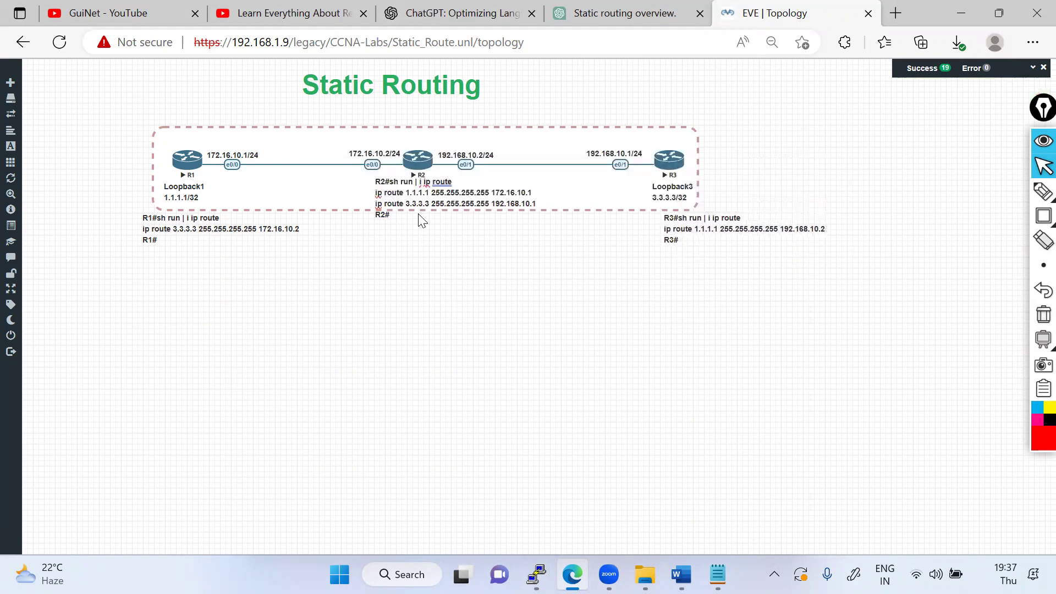
left_click_drag(418, 196, 423, 233)
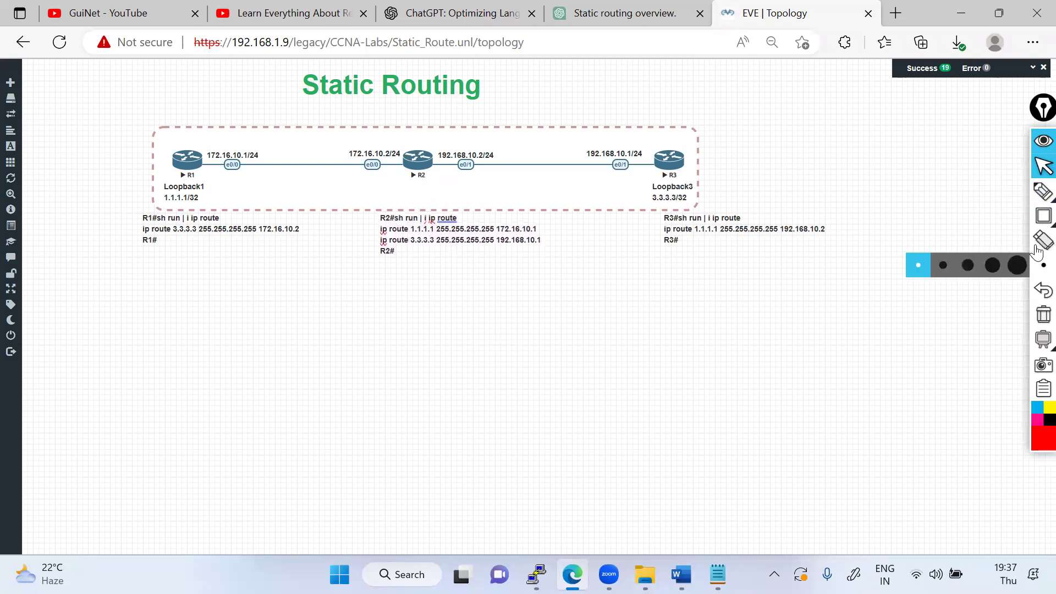
Step: Draw red pen curves linking R3, R2 and R1 to their route texts below the frame
mouse_move(1042, 193)
left_click(967, 194)
mouse_move(677, 171)
left_mouse_down()
mouse_move(727, 191)
mouse_move(719, 216)
left_mouse_up()
mouse_move(408, 176)
left_mouse_down()
mouse_move(433, 186)
mouse_move(434, 210)
left_mouse_up()
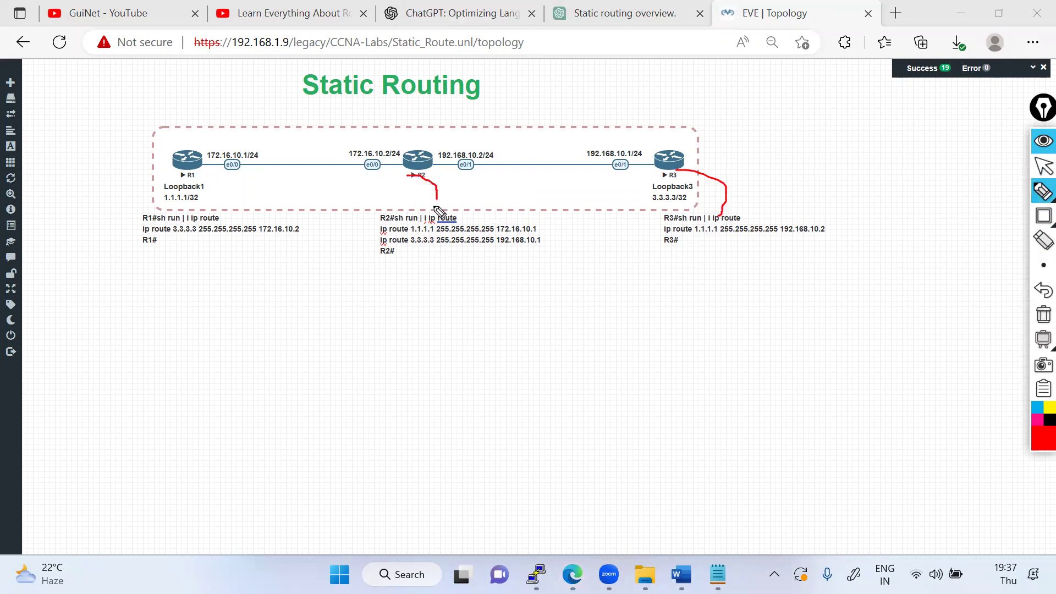
mouse_move(177, 170)
left_mouse_down()
mouse_move(145, 205)
mouse_move(152, 212)
left_mouse_up()
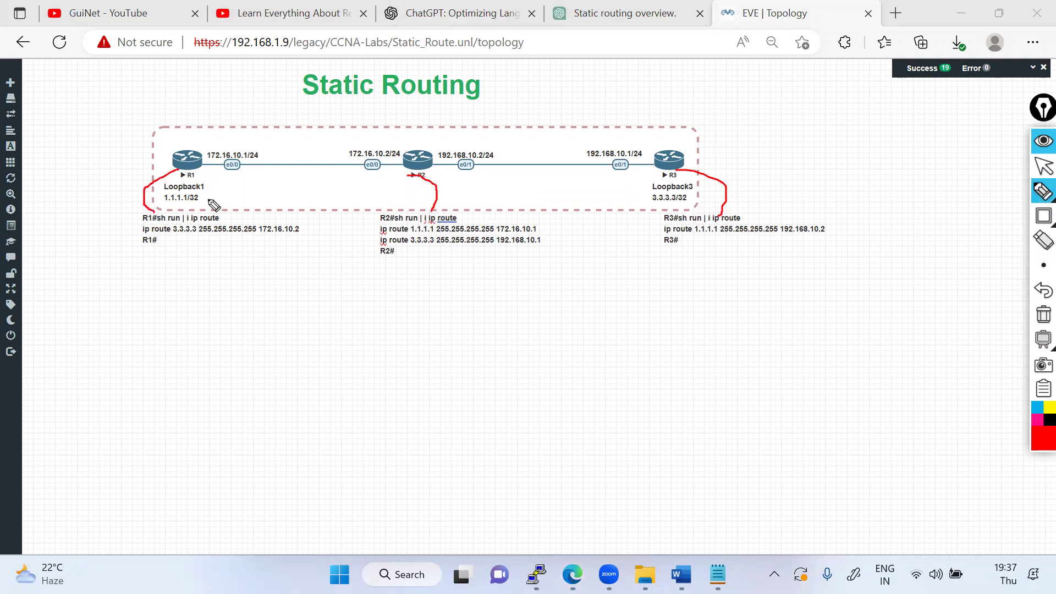